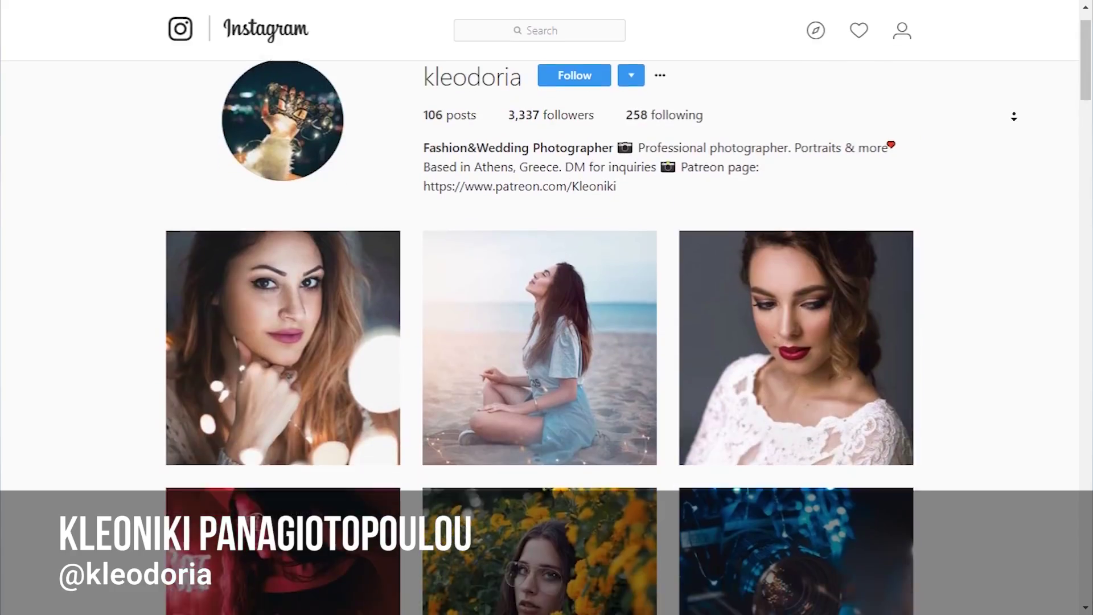
# - Browse the portraits posted on the photographer's Instagram profile
pyautogui.scroll(-6, 1014, 116)
pyautogui.scroll(-8, 1013, 116)
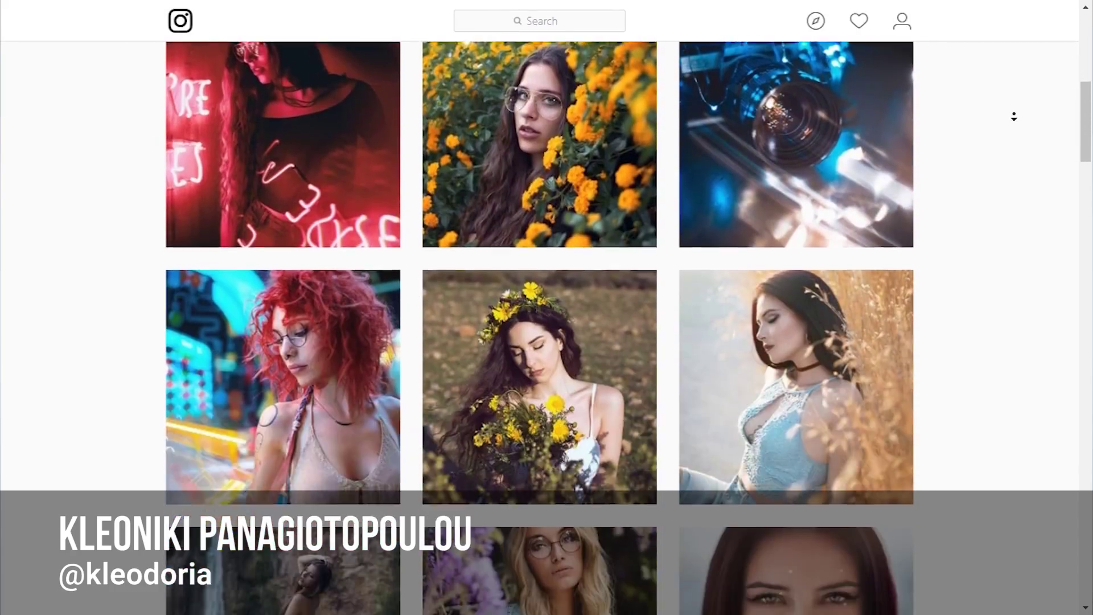
pyautogui.scroll(-8, 1013, 116)
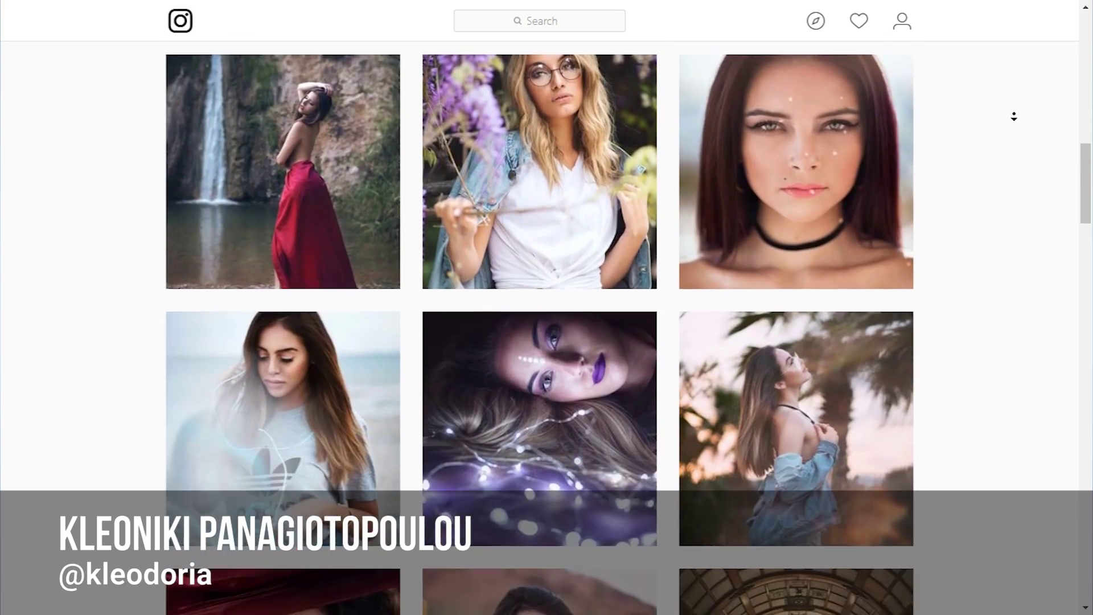
pyautogui.scroll(-6, 1014, 116)
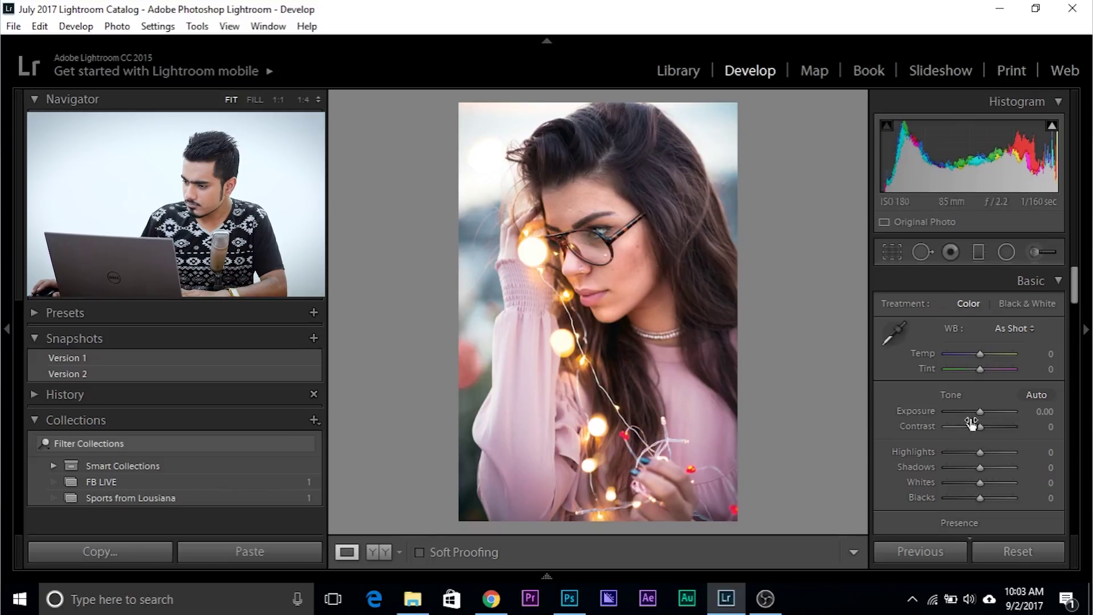
# - Preview the Version 1 snapshot of the portrait and reset the photo to its unedited state
pyautogui.scroll(-2, 989, 425)
pyautogui.scroll(2, 987, 431)
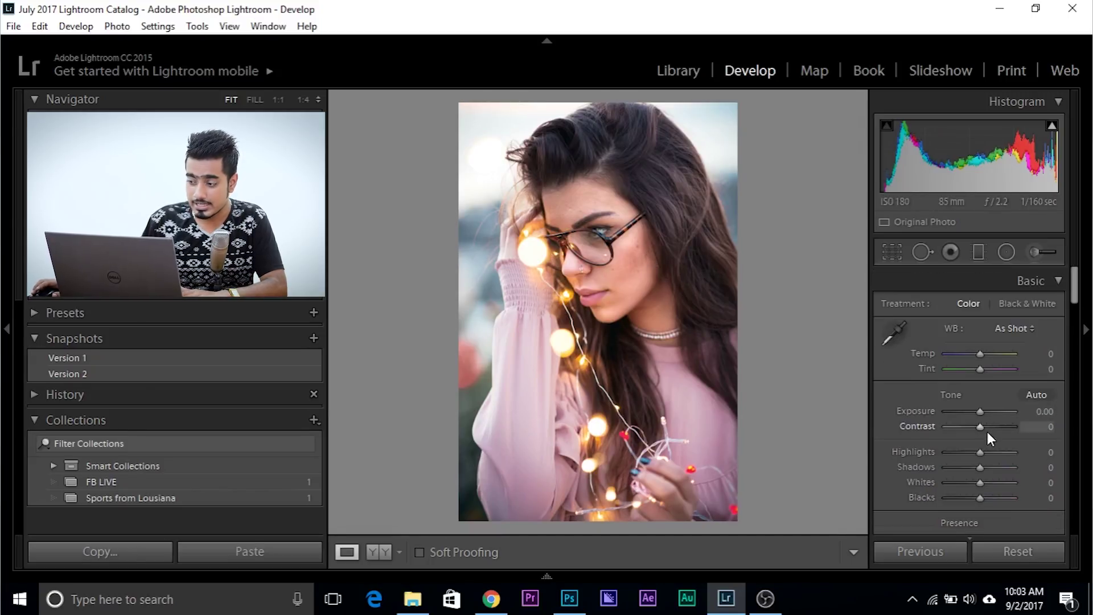
pyautogui.click(97, 357)
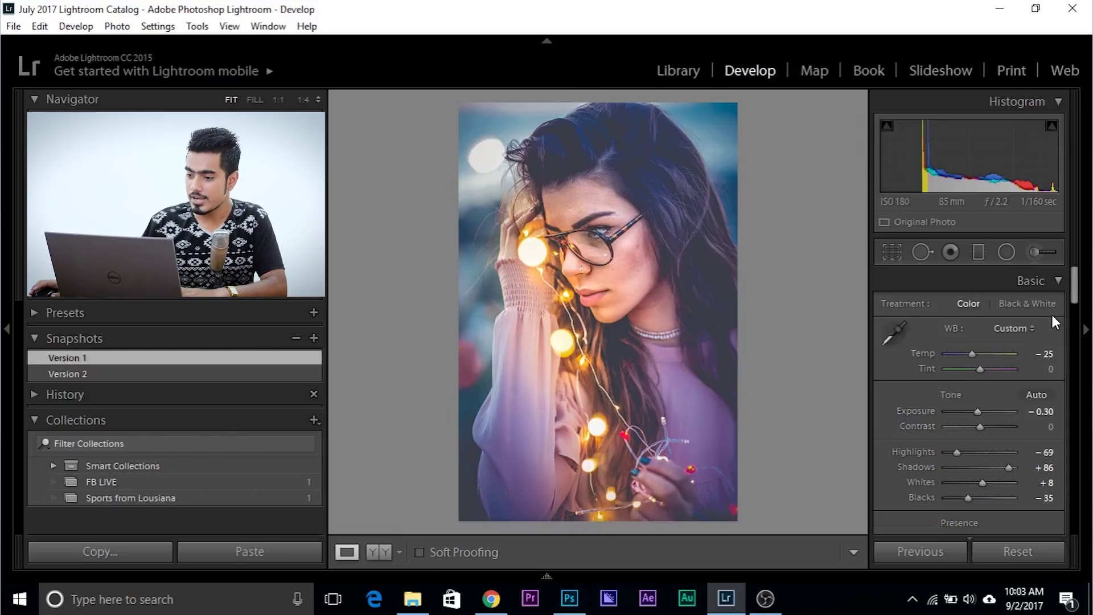
pyautogui.click(1006, 549)
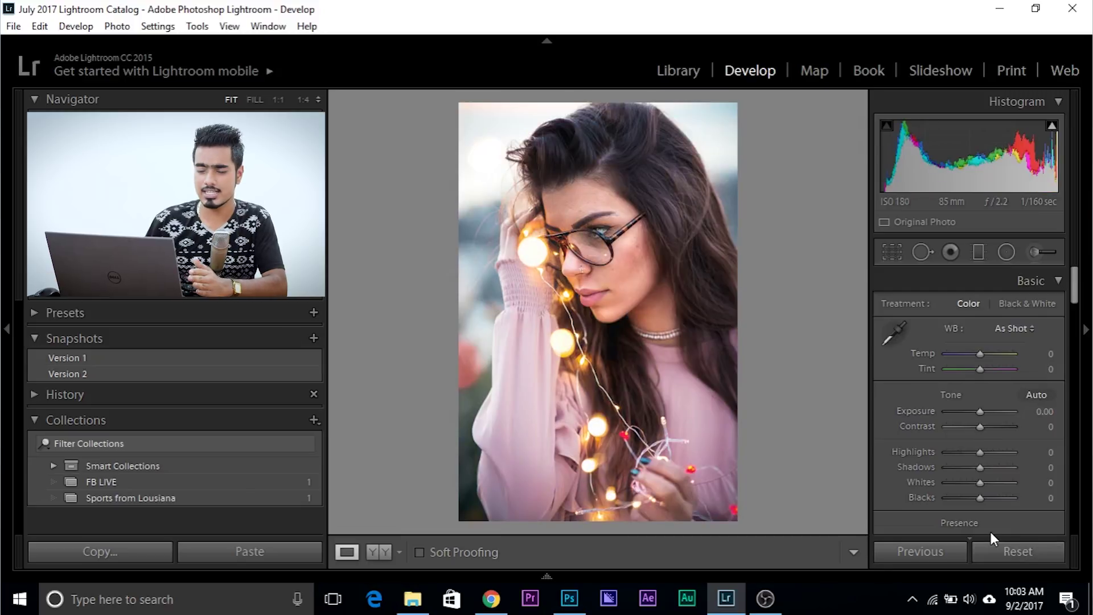
# - Set the portrait's Highlights to −50, Shadows to +81, Whites to −43 and Clarity to +74
pyautogui.click(963, 453)
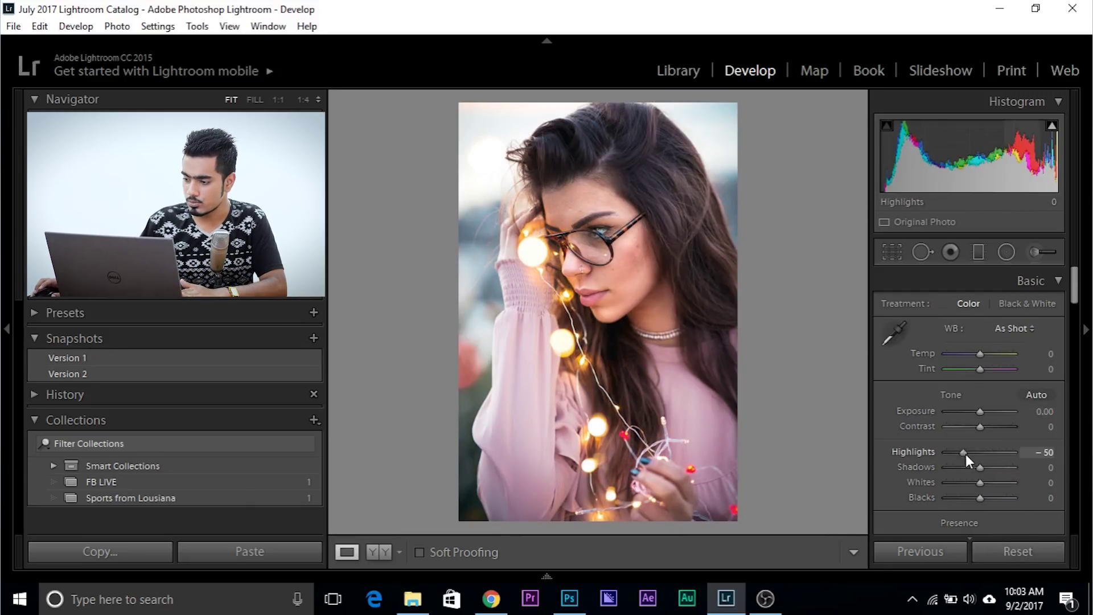
pyautogui.click(1006, 468)
pyautogui.click(964, 484)
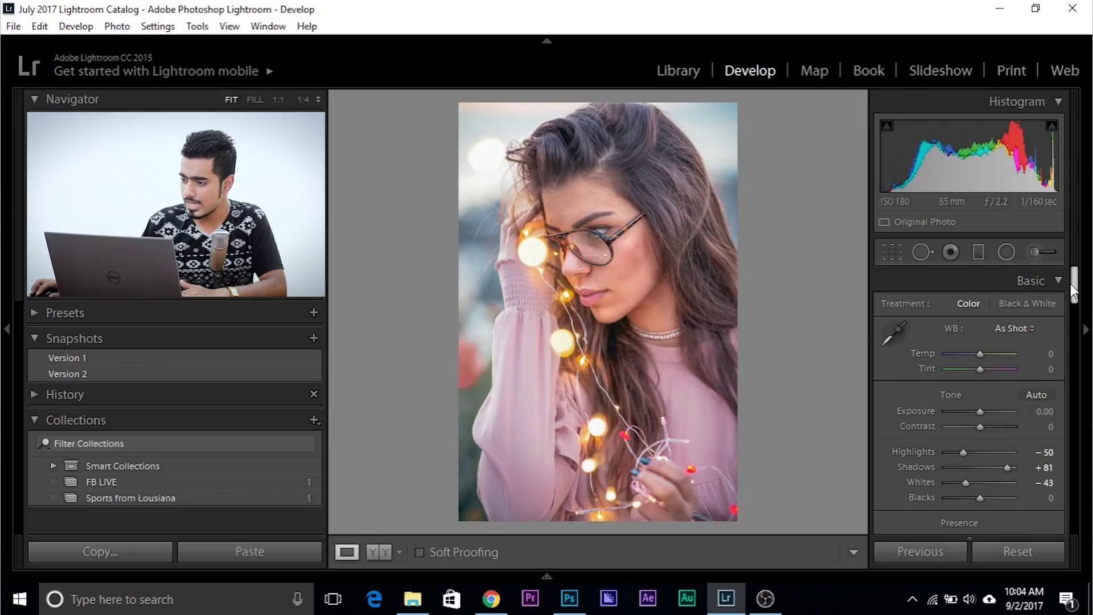
pyautogui.moveTo(1074, 284); pyautogui.dragTo(1074, 301)
pyautogui.click(1005, 420)
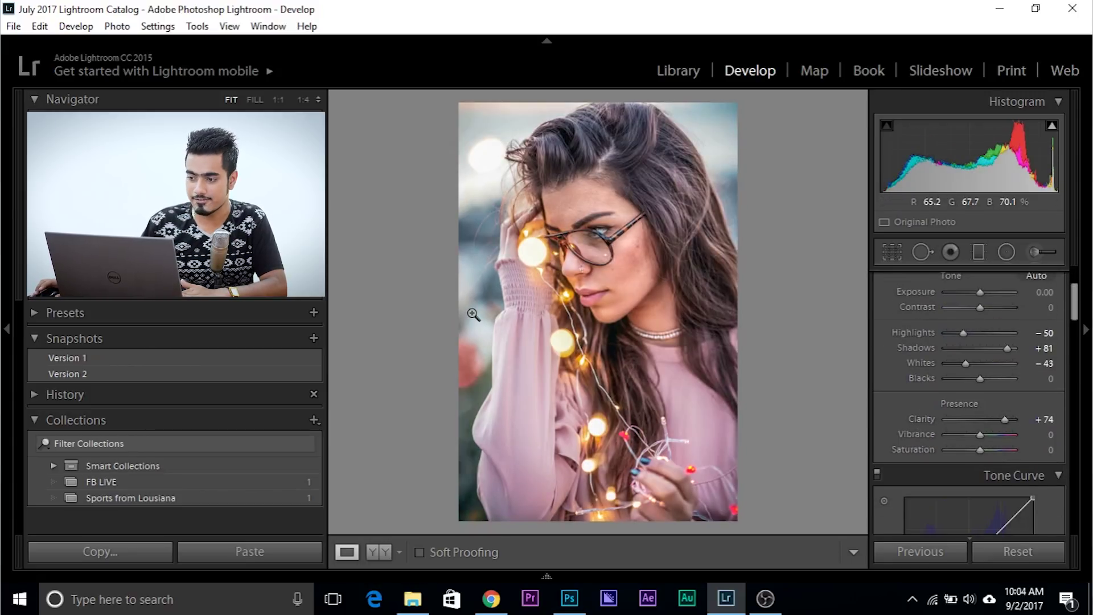
# - Save the current edit as a new snapshot named Version 3
pyautogui.click(313, 338)
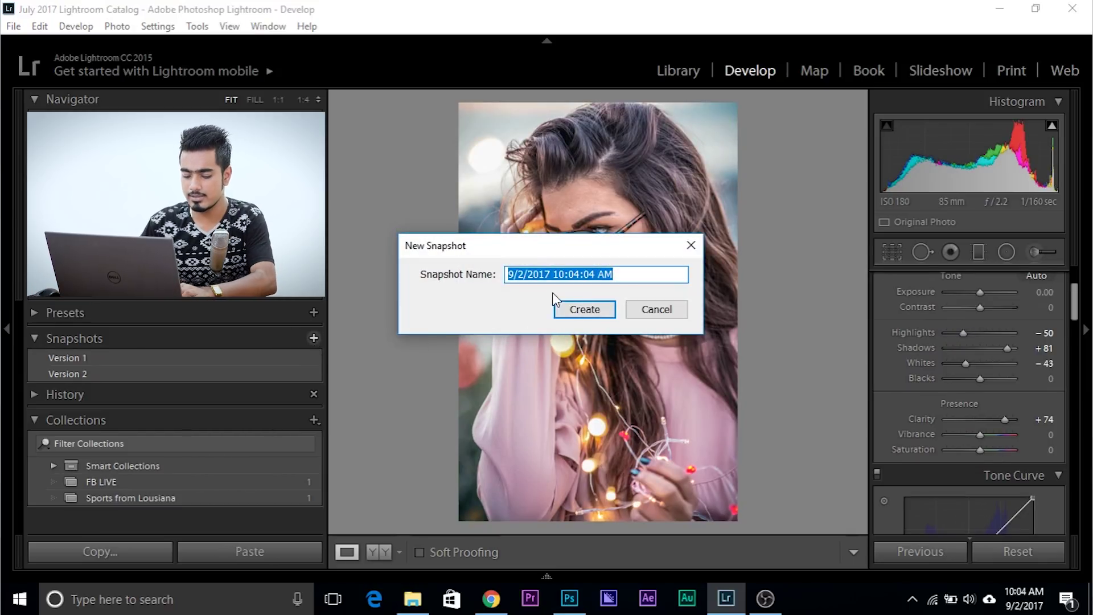
pyautogui.write('Version 3')
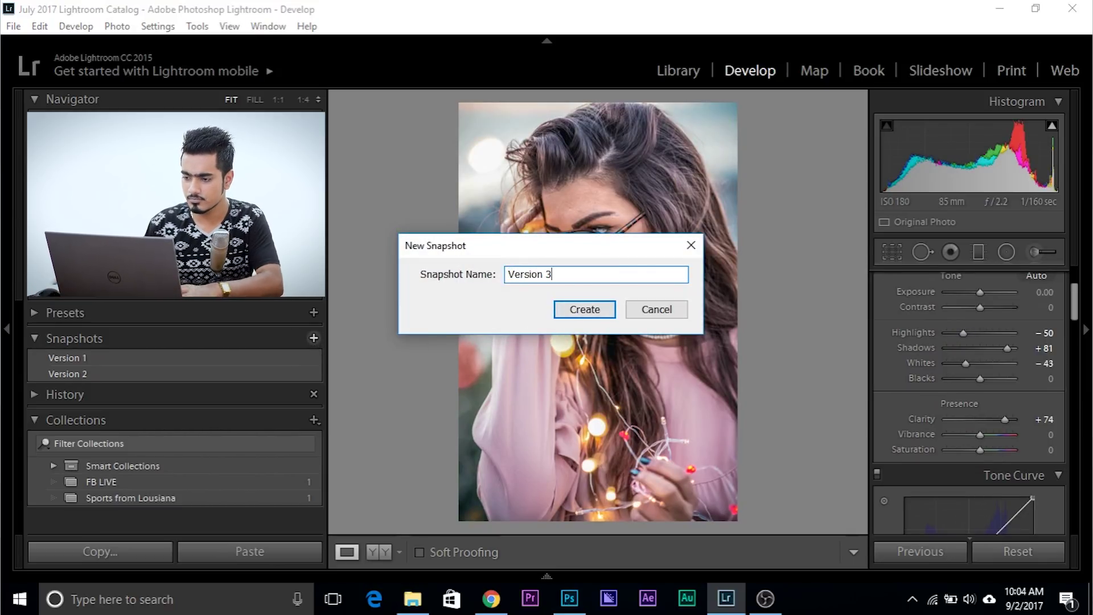
pyautogui.click(597, 309)
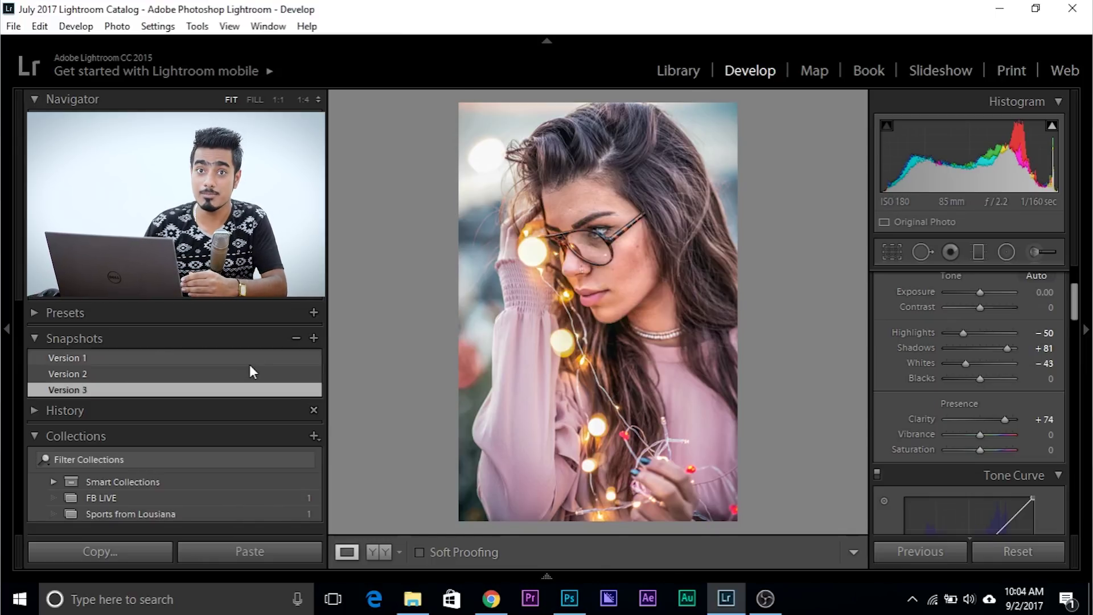
# - Review the Version 2 and Version 1 snapshots, and reset all of the portrait's develop adjustments
pyautogui.click(69, 371)
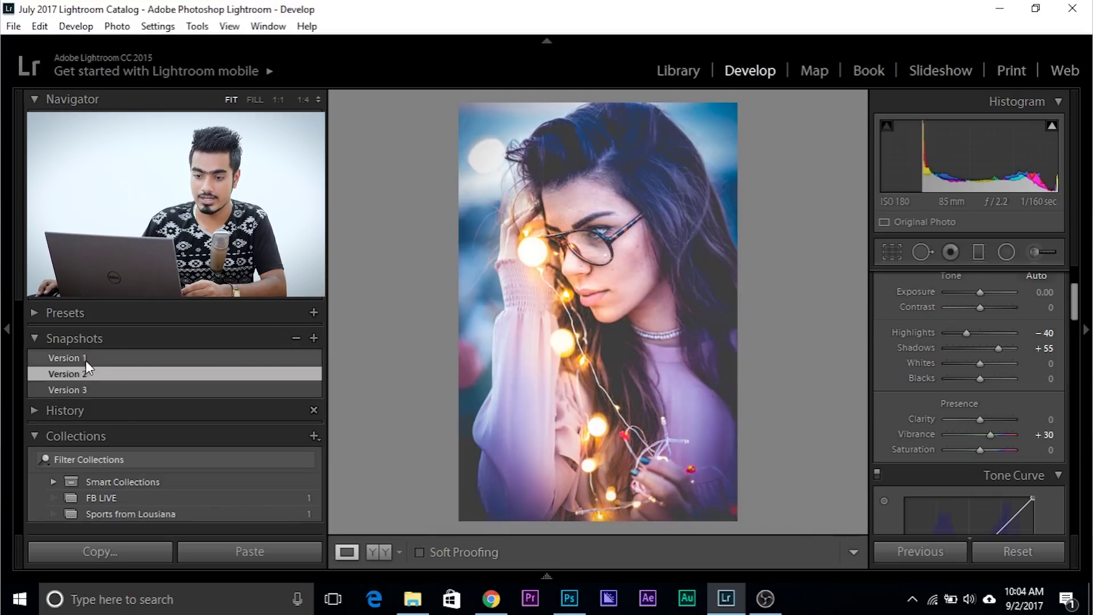
pyautogui.click(87, 360)
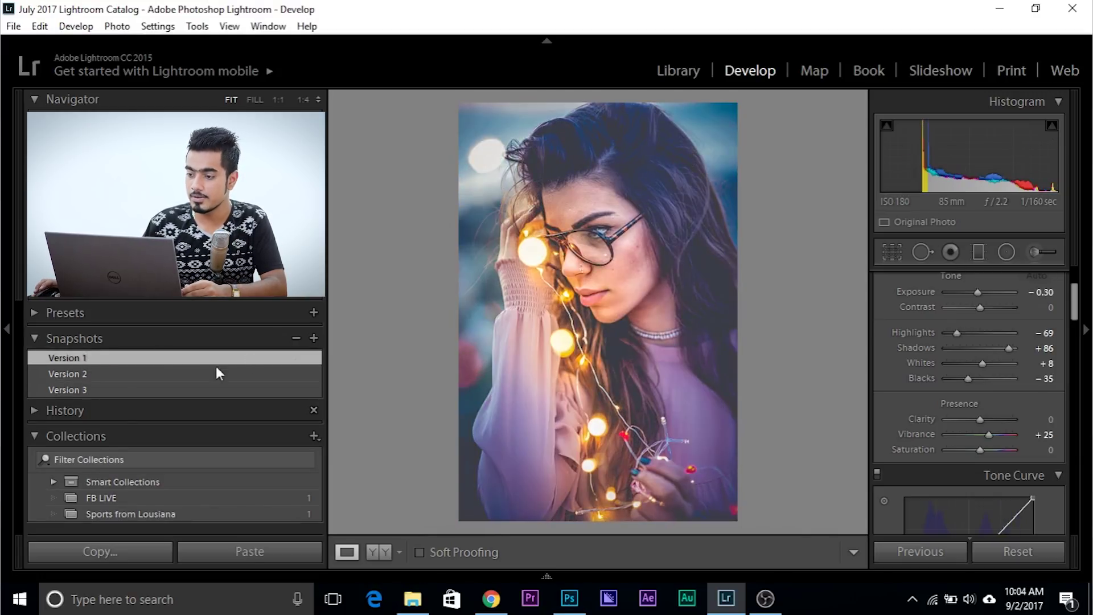
pyautogui.click(42, 339)
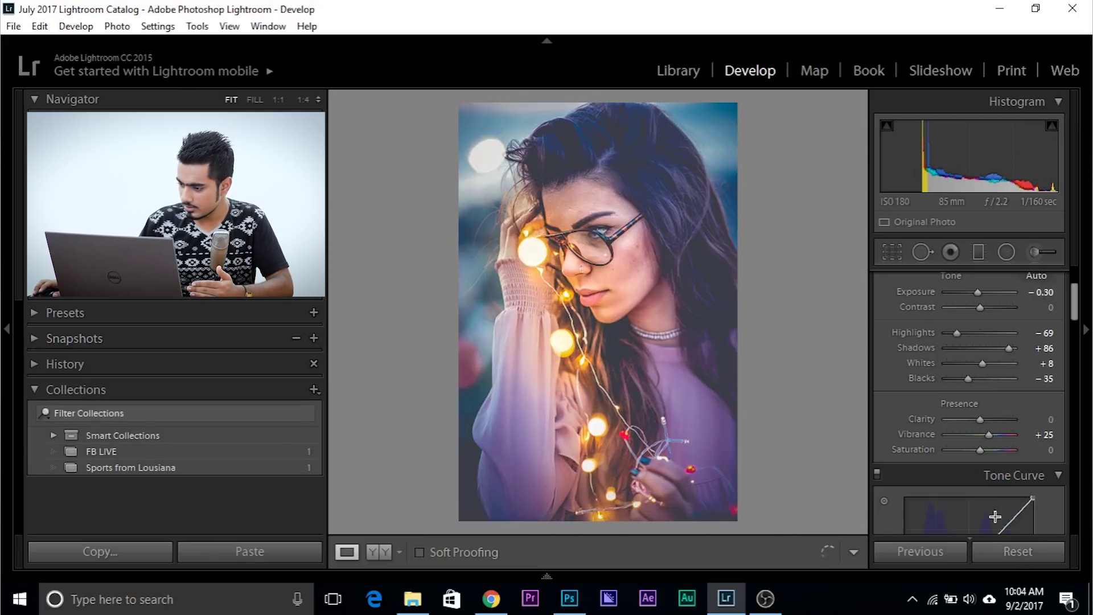
pyautogui.click(1017, 555)
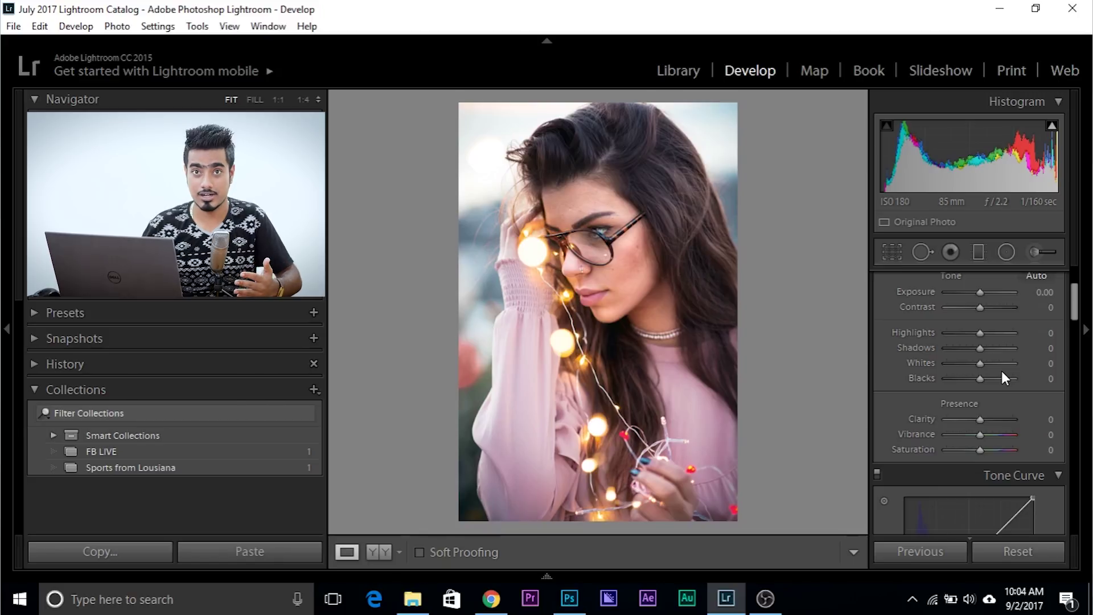
# - Cool the whole portrait by setting the white balance Temp to −26
pyautogui.scroll(3, 1002, 376)
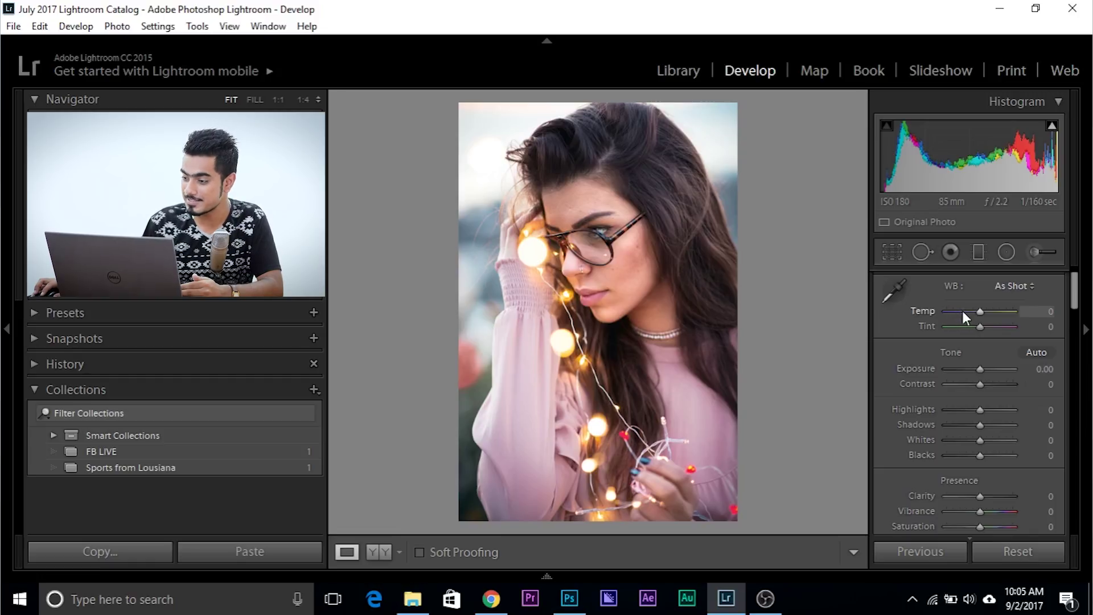
pyautogui.moveTo(980, 312); pyautogui.dragTo(972, 310)
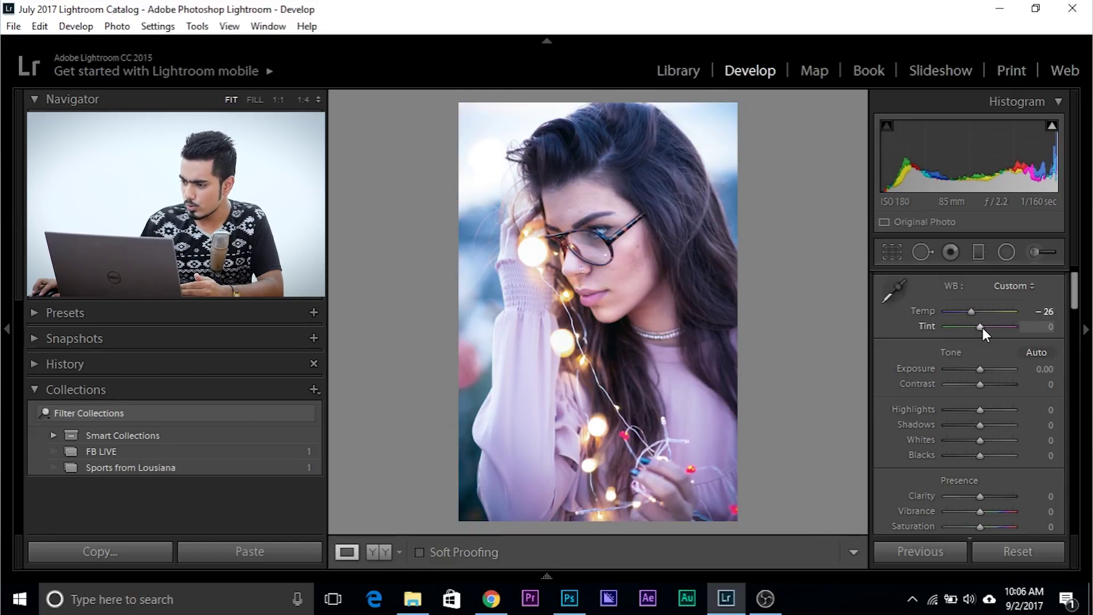
# - Try the white balance Tint at +36 and at −52, resetting it to 0 after each
pyautogui.moveTo(982, 326); pyautogui.dragTo(994, 321)
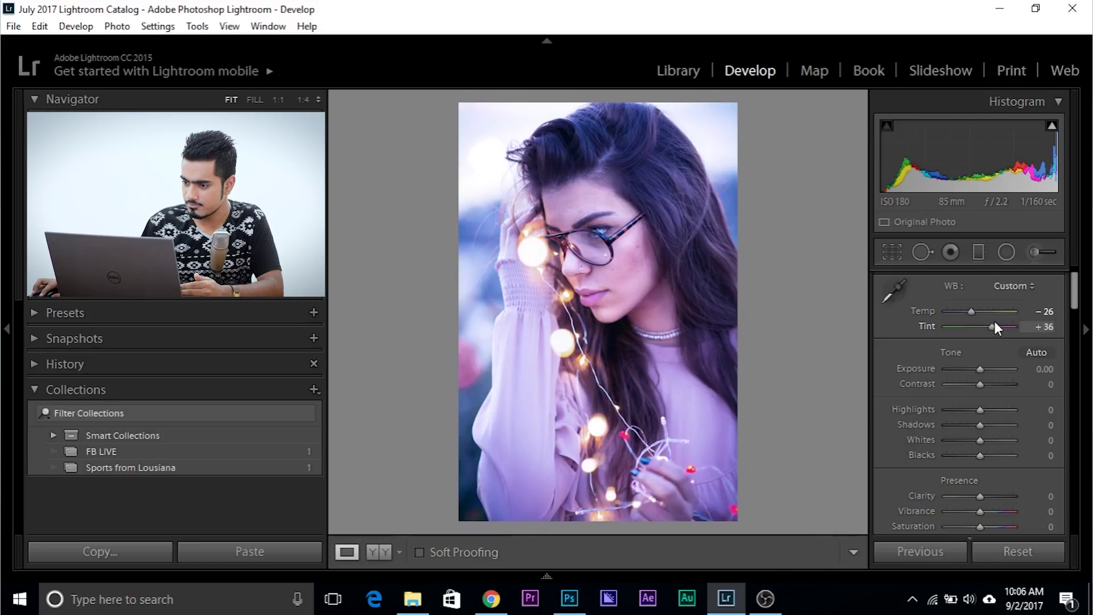
pyautogui.moveTo(986, 323); pyautogui.dragTo(914, 322)
pyautogui.doubleClick(915, 325)
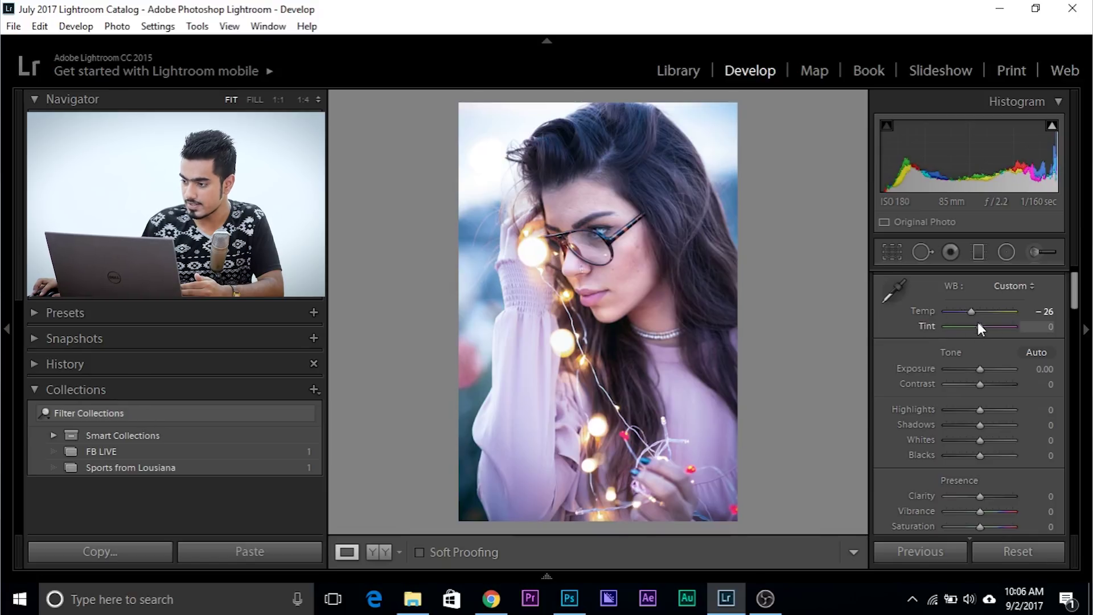
pyautogui.moveTo(981, 326); pyautogui.dragTo(962, 327)
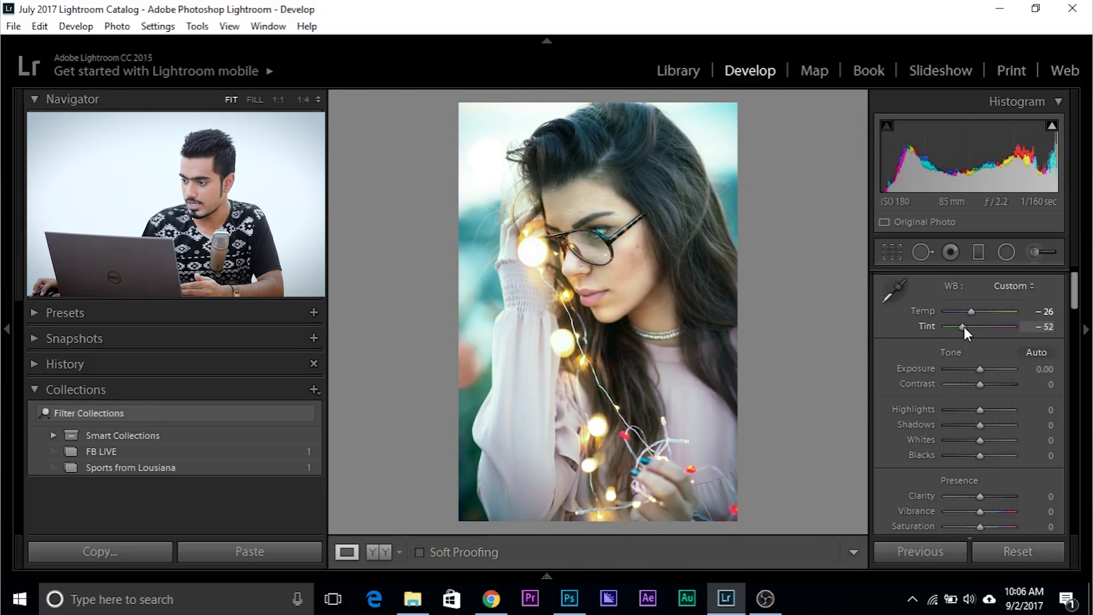
pyautogui.doubleClick(965, 327)
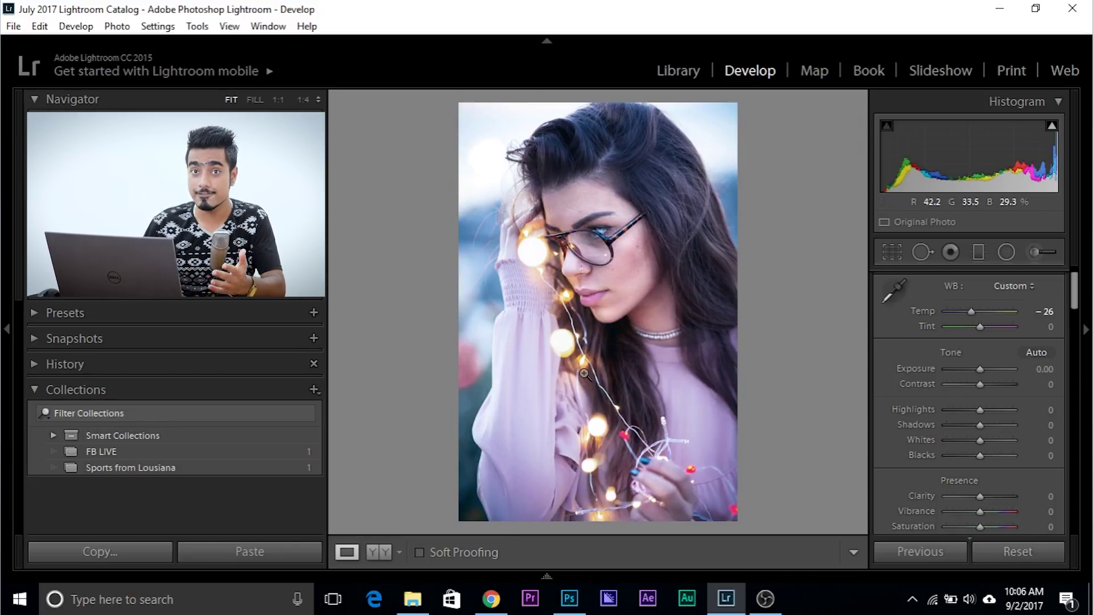
# - Activate the Adjustment Brush for a new mask and reset all its effect values to 0
pyautogui.scroll(-5, 979, 421)
pyautogui.scroll(6, 981, 456)
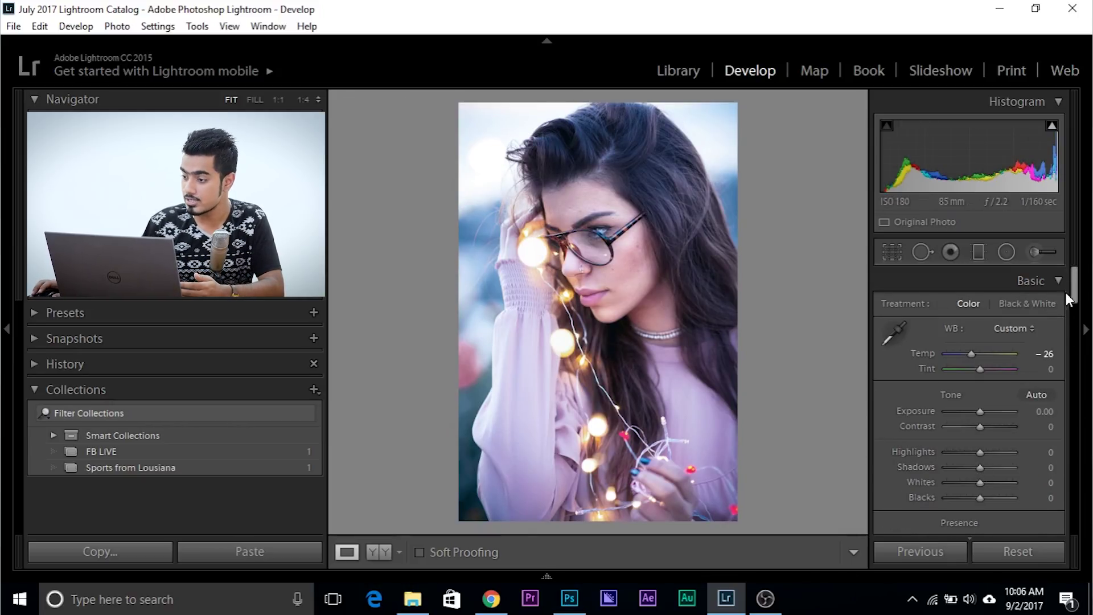
pyautogui.click(1034, 253)
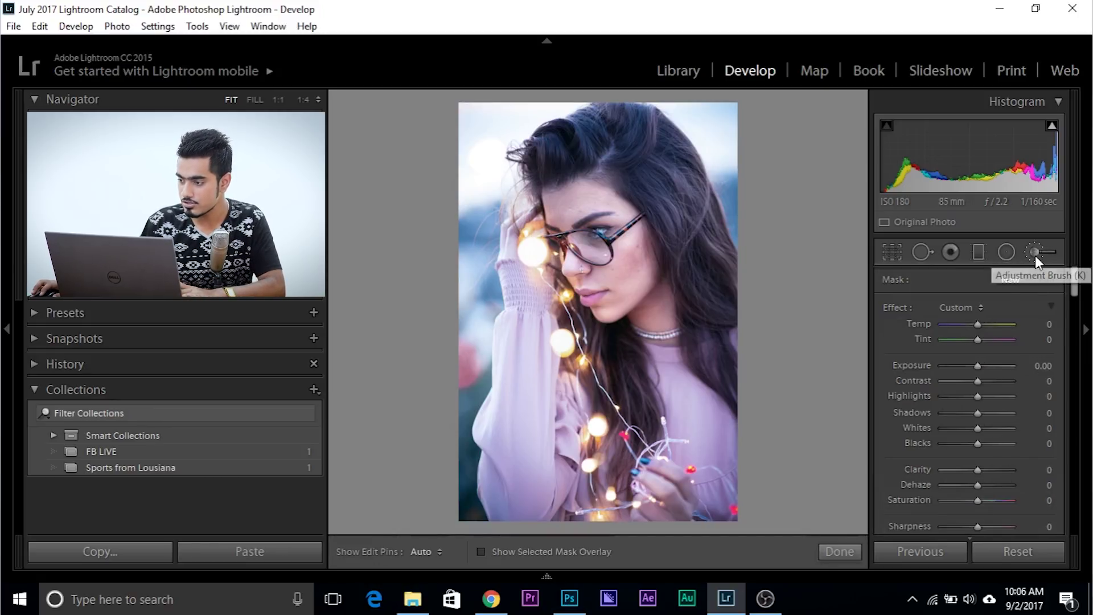
pyautogui.click(1035, 255)
pyautogui.click(1042, 247)
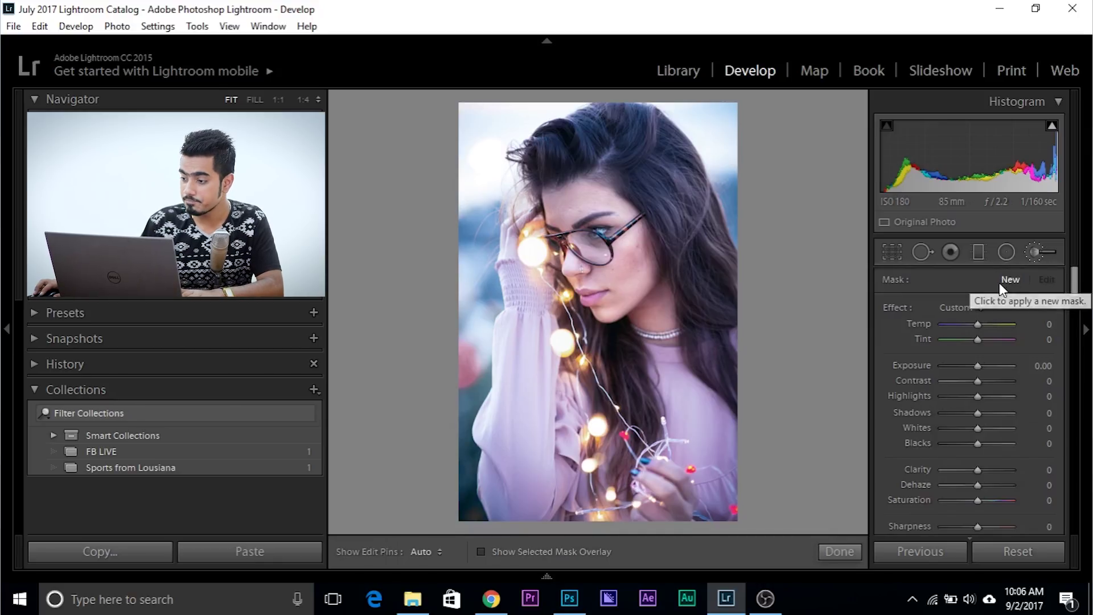
pyautogui.moveTo(977, 429); pyautogui.dragTo(955, 415)
pyautogui.doubleClick(892, 306)
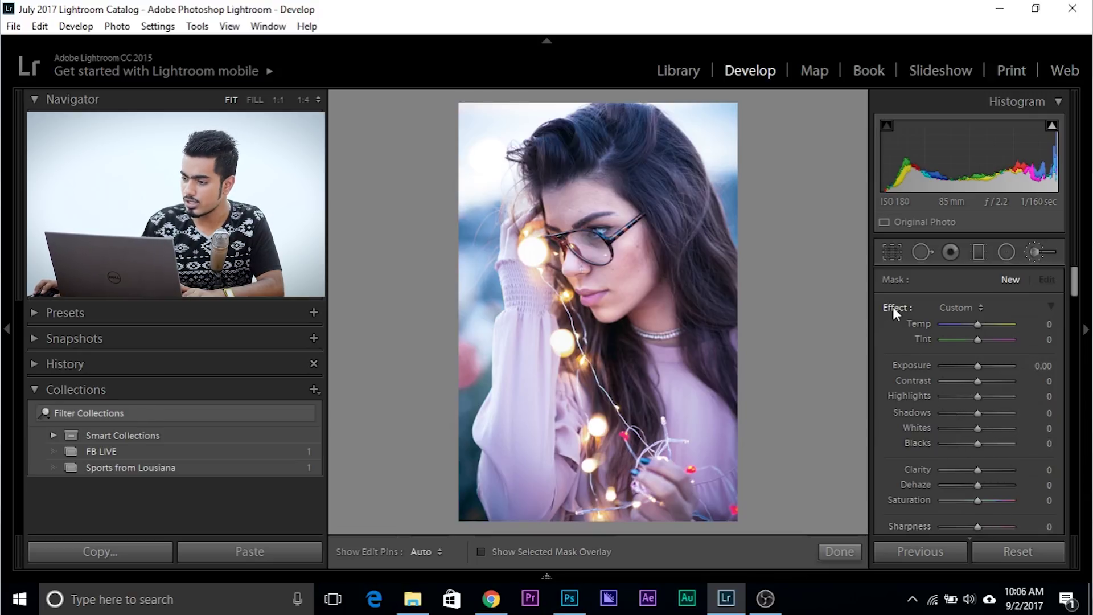
# - Brush a size 29 mask over the glowing bulb beside the woman's face and set its Temp to 86
pyautogui.scroll(-5, 925, 349)
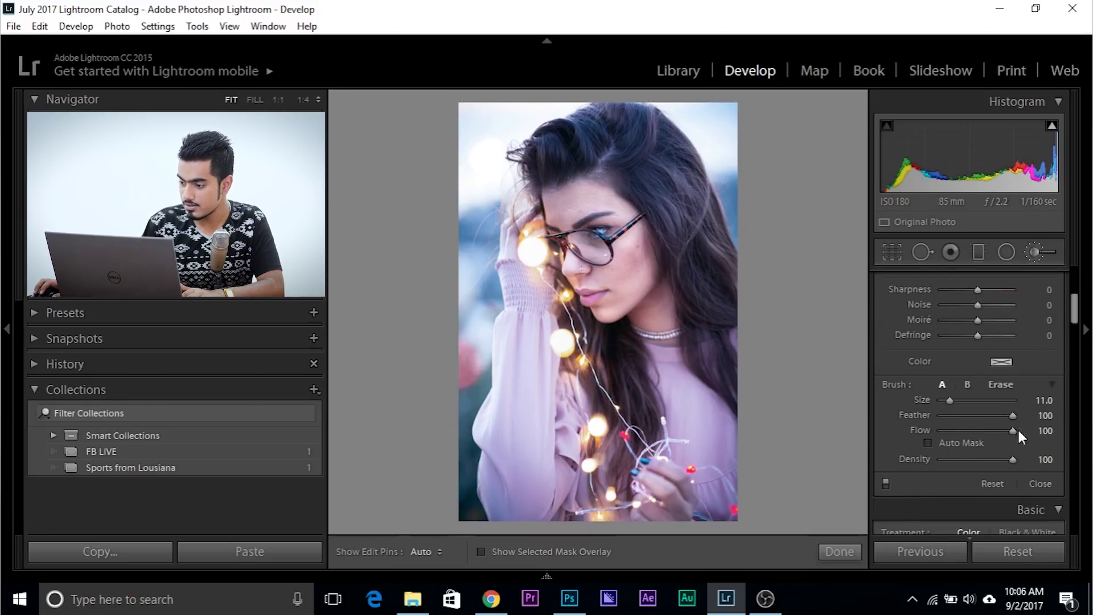
pyautogui.scroll(5, 562, 253)
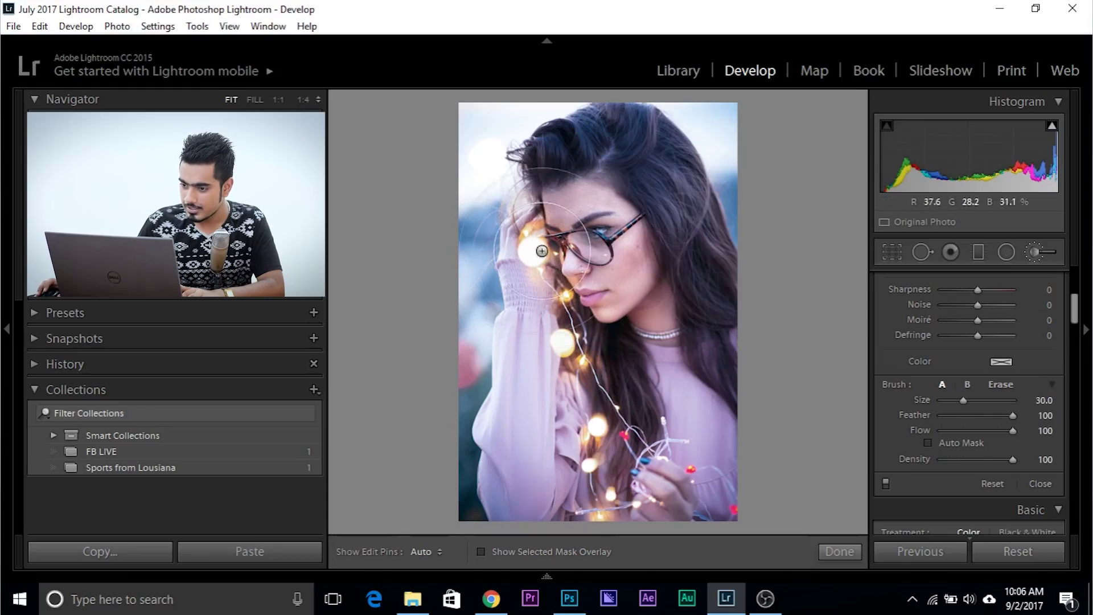
pyautogui.scroll(-1, 530, 250)
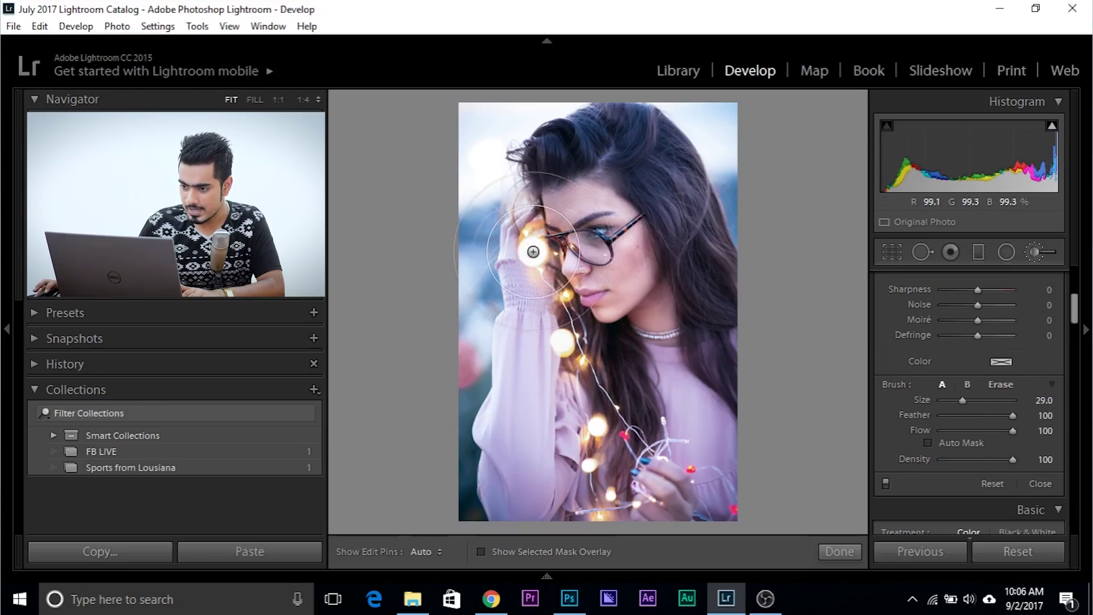
pyautogui.scroll(1, 531, 251)
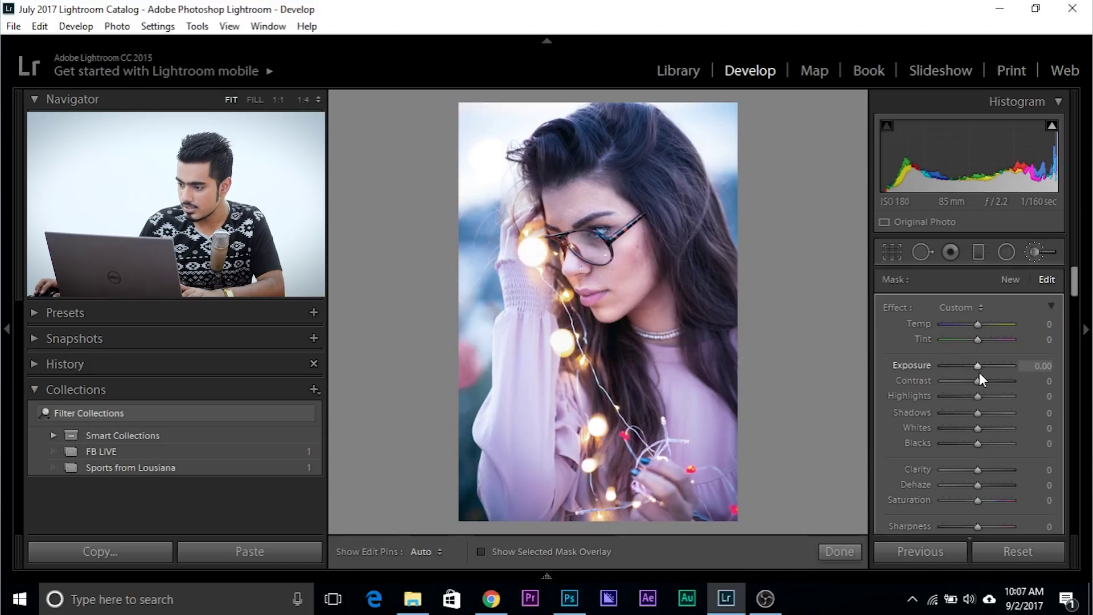
pyautogui.moveTo(977, 324); pyautogui.dragTo(1006, 329)
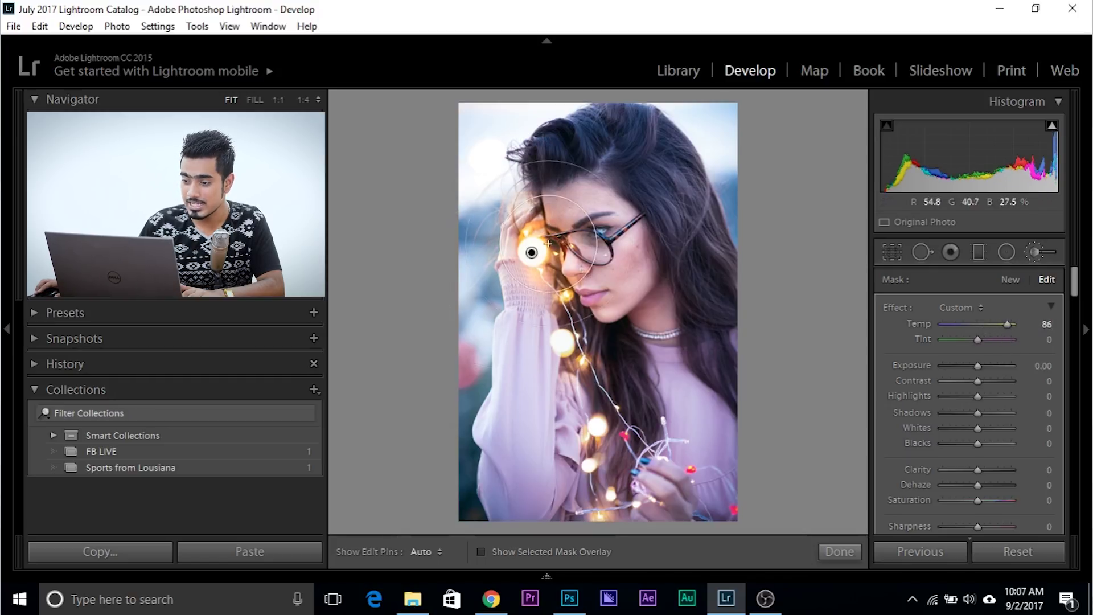
# - Paint the warm mask over the remaining string lights with a smaller brush, and close the Adjustment Brush
pyautogui.scroll(-2, 561, 344)
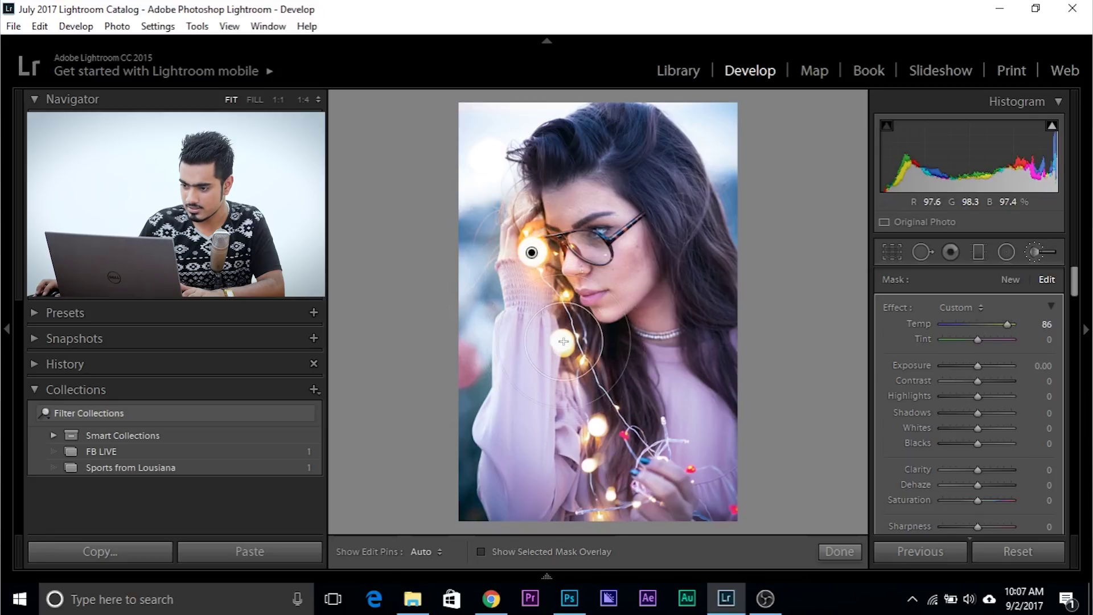
pyautogui.scroll(-3, 565, 307)
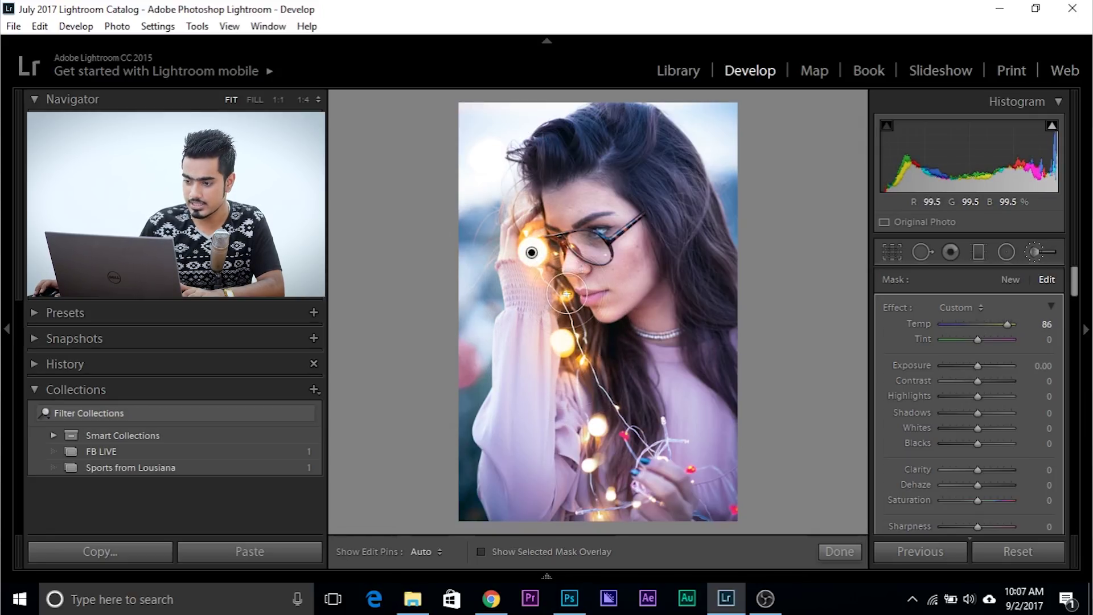
pyautogui.scroll(-2, 567, 294)
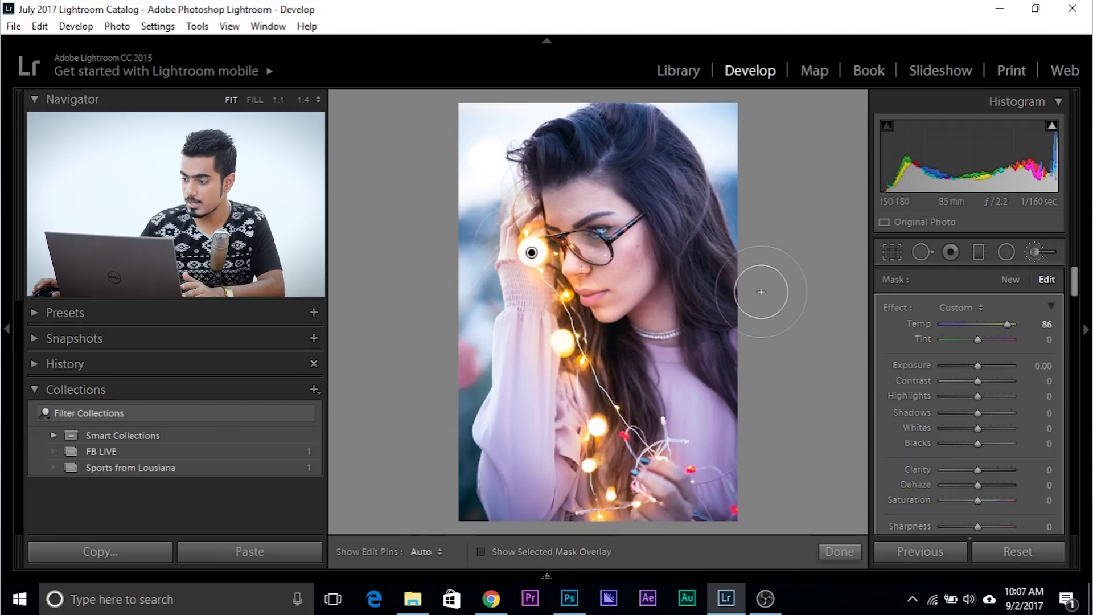
pyautogui.click(1036, 253)
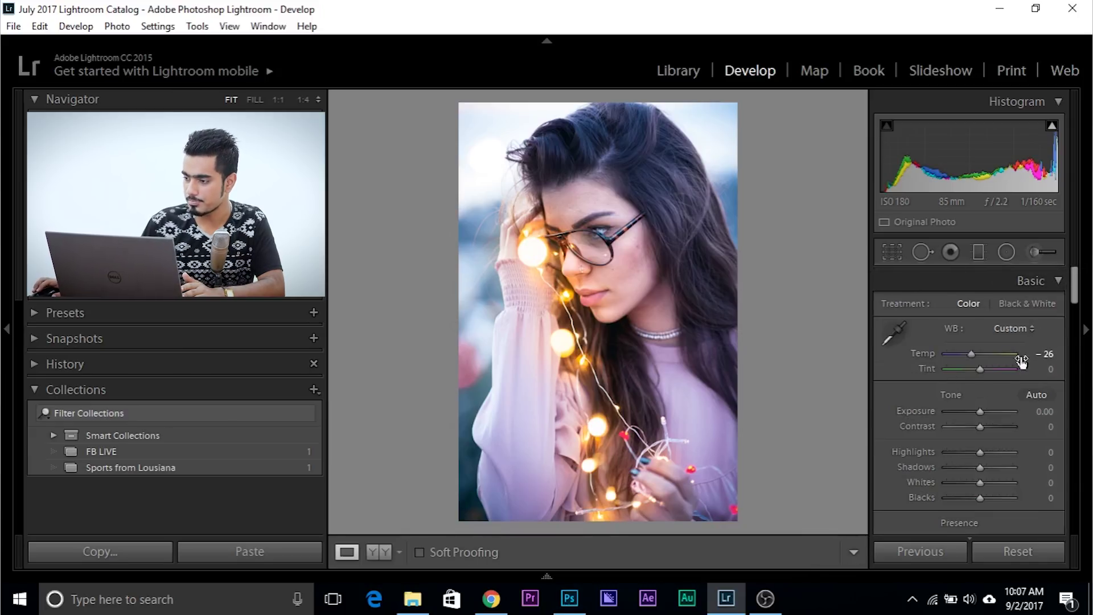
# - Try the automatic Whites and Blacks adjustments, and reset both values to 0
pyautogui.scroll(-2, 1017, 386)
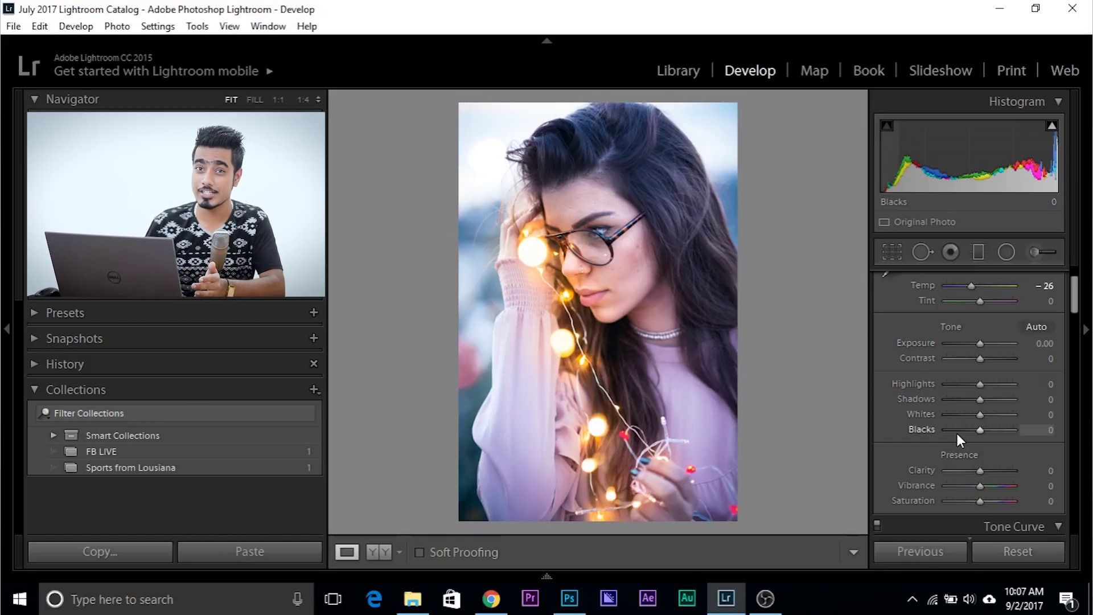
pyautogui.press('shift')
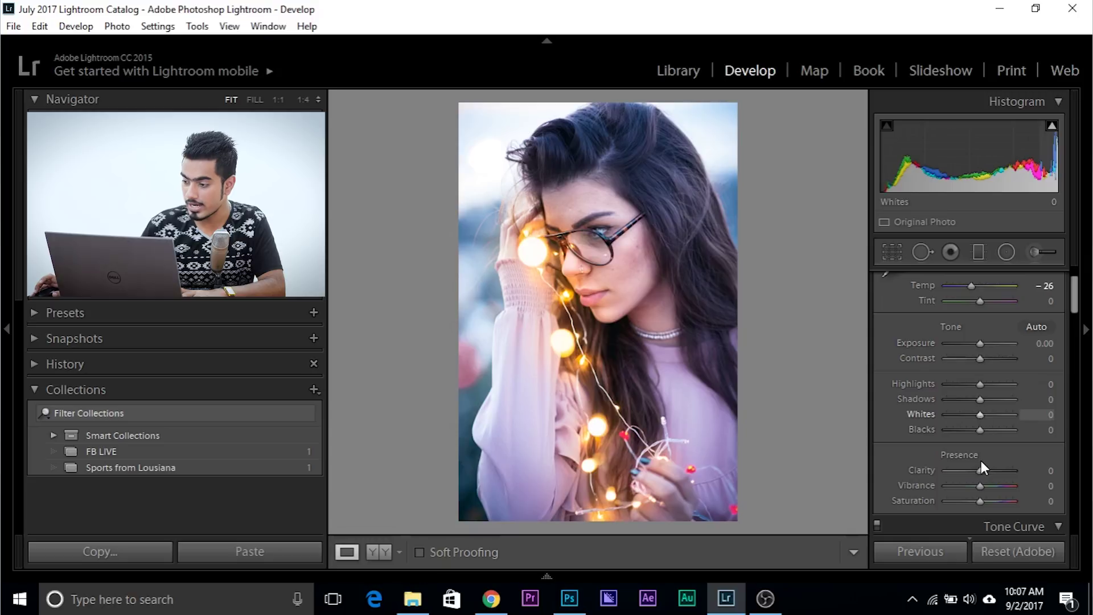
pyautogui.keyDown('shift'); pyautogui.doubleClick(980, 414); pyautogui.keyUp('shift')
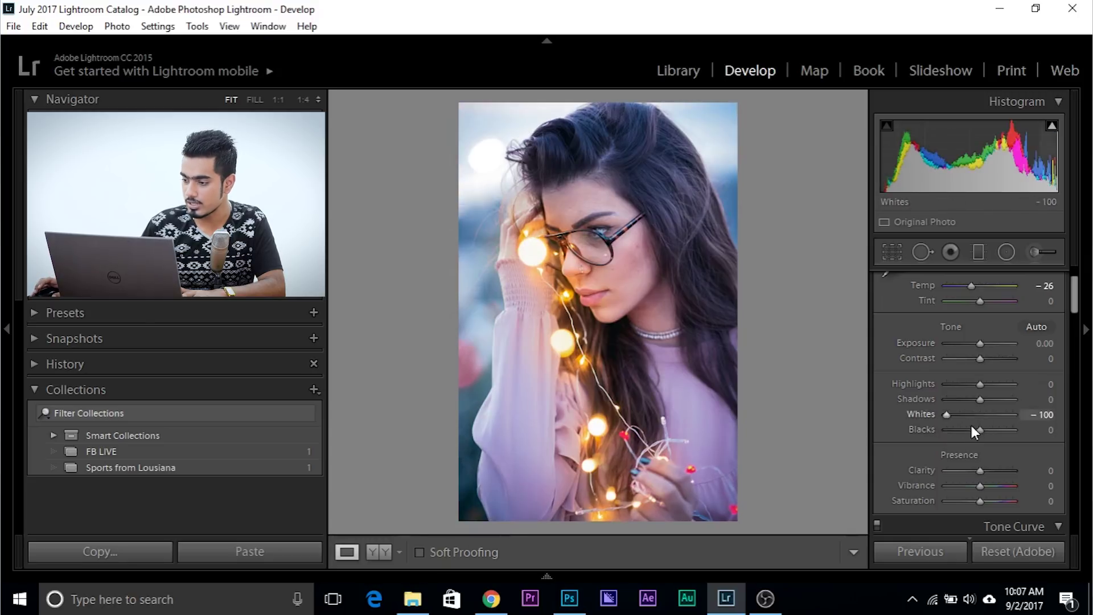
pyautogui.keyDown('shift'); pyautogui.doubleClick(979, 431); pyautogui.keyUp('shift')
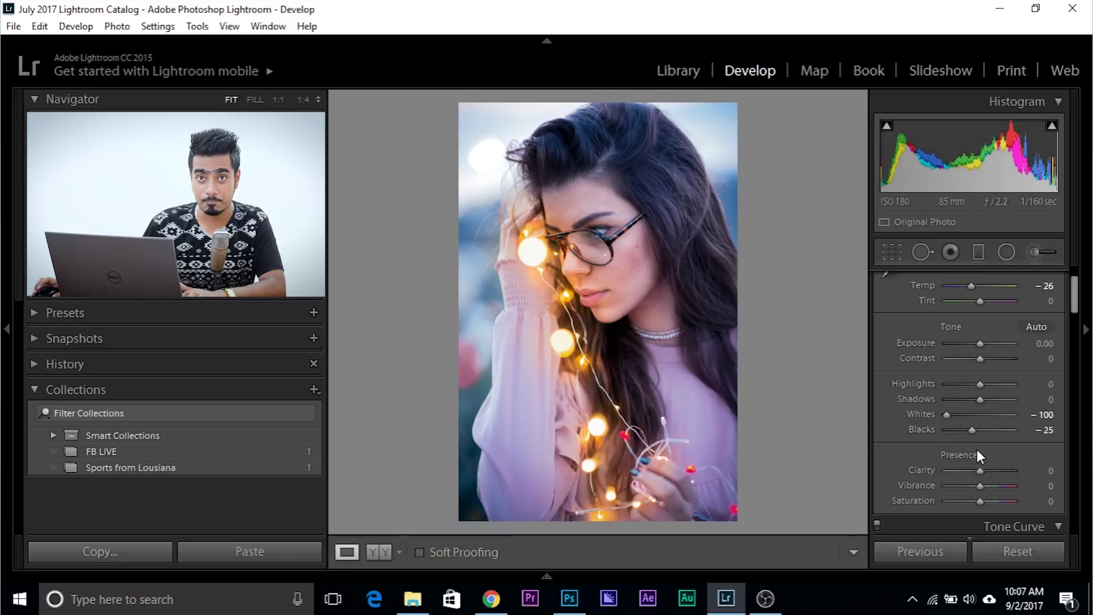
pyautogui.doubleClick(926, 416)
pyautogui.doubleClick(930, 428)
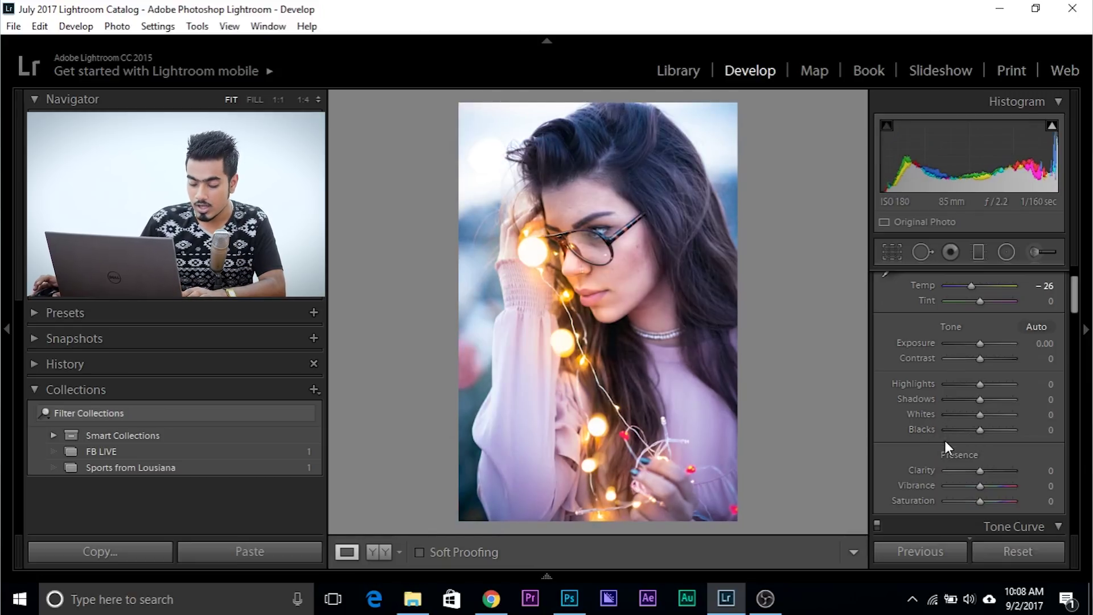
# - Lower Whites to −21 and on to −100 using the clipping preview, and set Blacks to −38
pyautogui.press('alt')
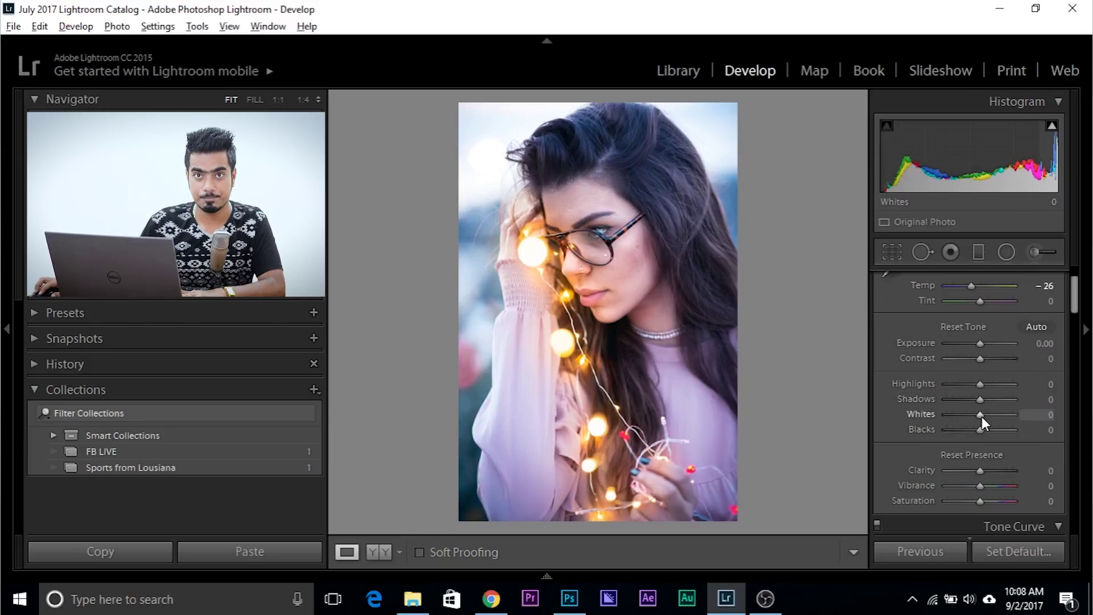
pyautogui.moveTo(980, 415); pyautogui.dragTo(974, 416)
pyautogui.press('alt')
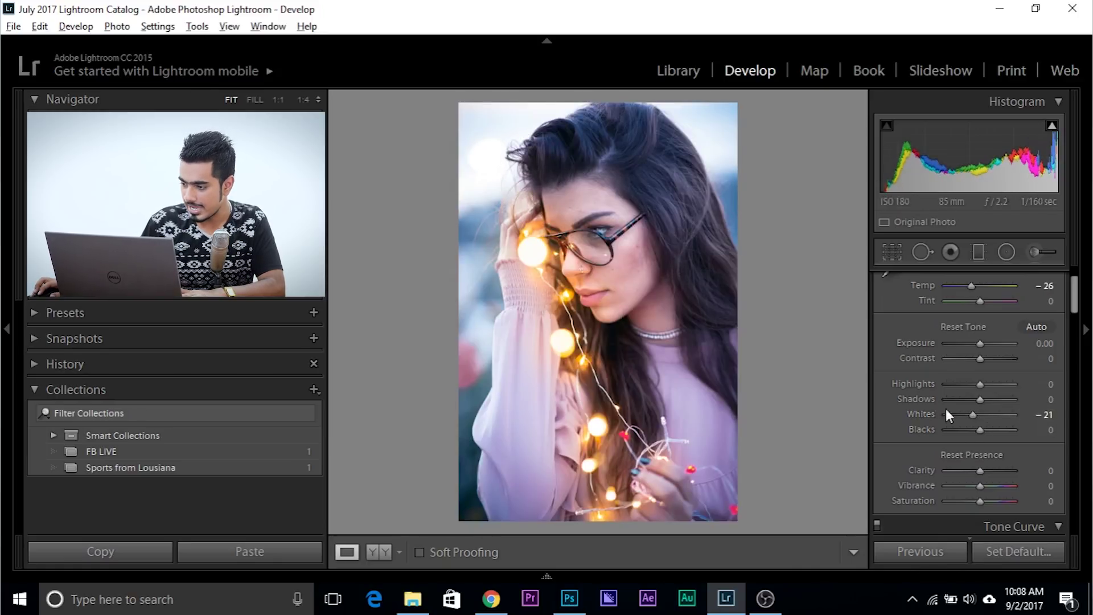
pyautogui.moveTo(972, 415); pyautogui.dragTo(910, 418)
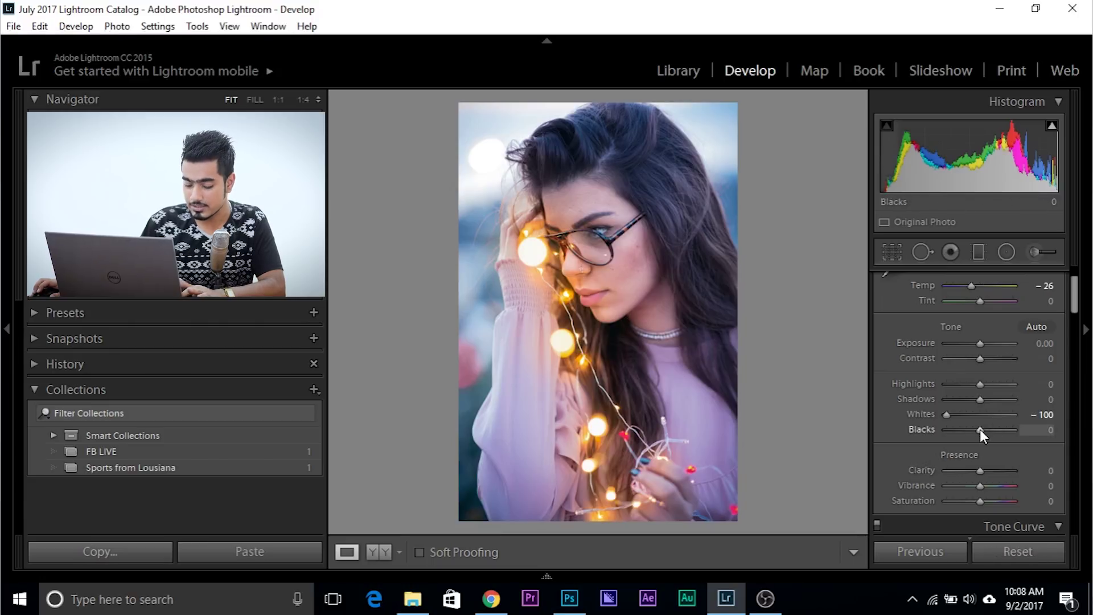
pyautogui.moveTo(979, 430); pyautogui.dragTo(968, 429)
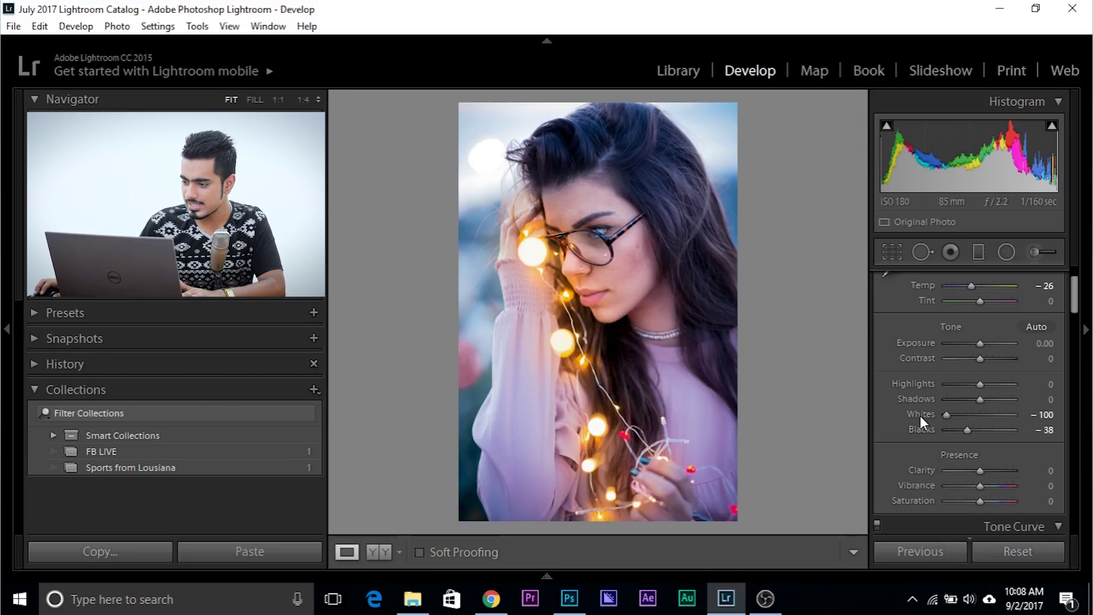
# - Set Highlights to −60 and Whites to +24, and apply the automatic Blacks value of −25
pyautogui.moveTo(981, 384); pyautogui.dragTo(961, 378)
pyautogui.click(946, 416)
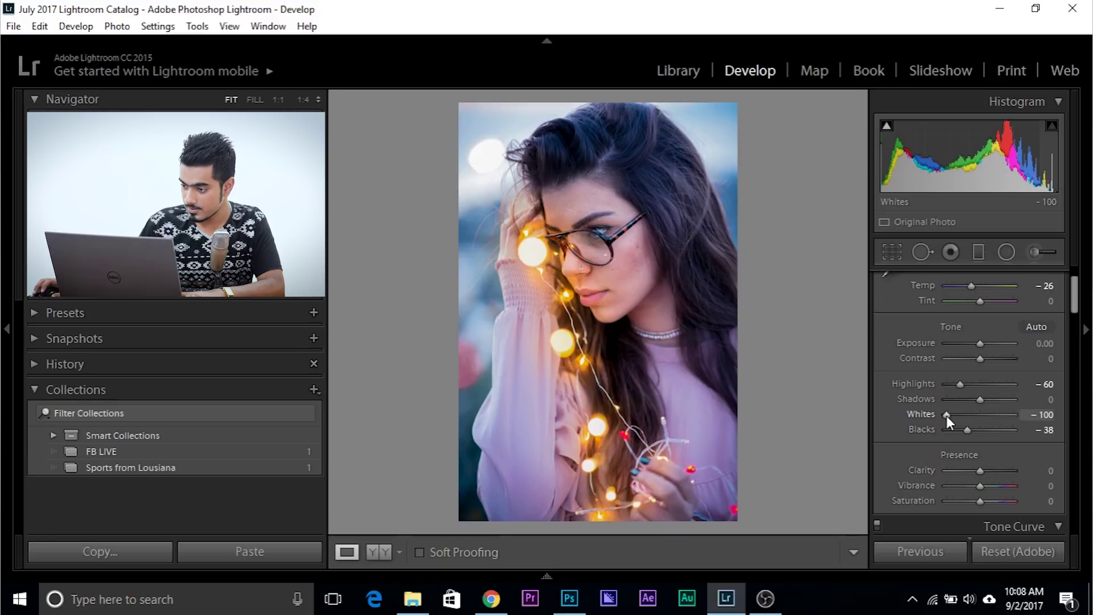
pyautogui.keyDown('alt'); pyautogui.click(939, 416); pyautogui.keyUp('alt')
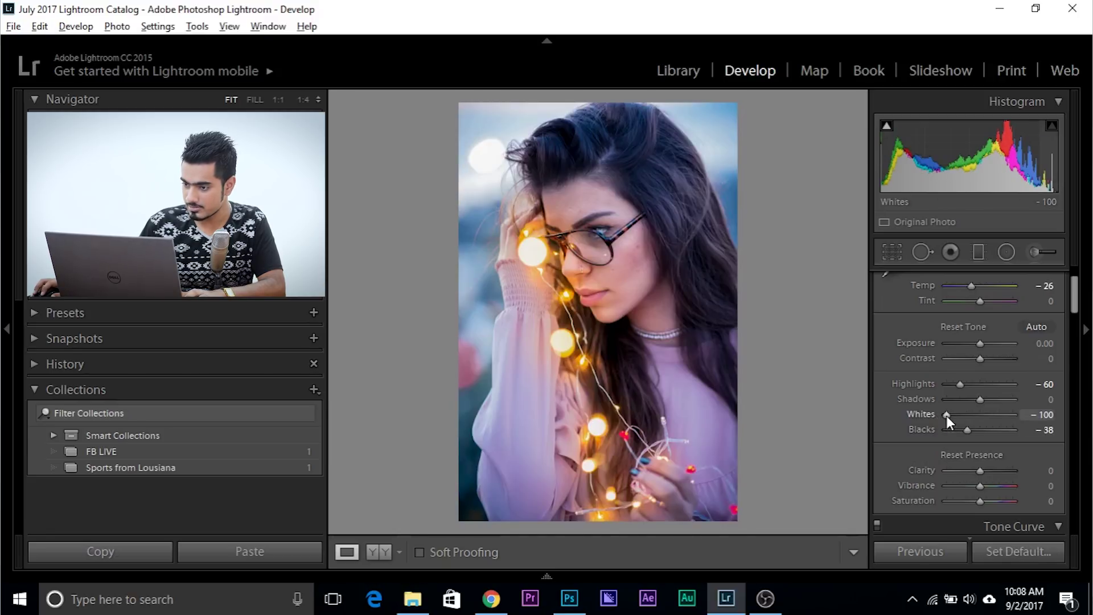
pyautogui.moveTo(946, 414); pyautogui.dragTo(986, 413)
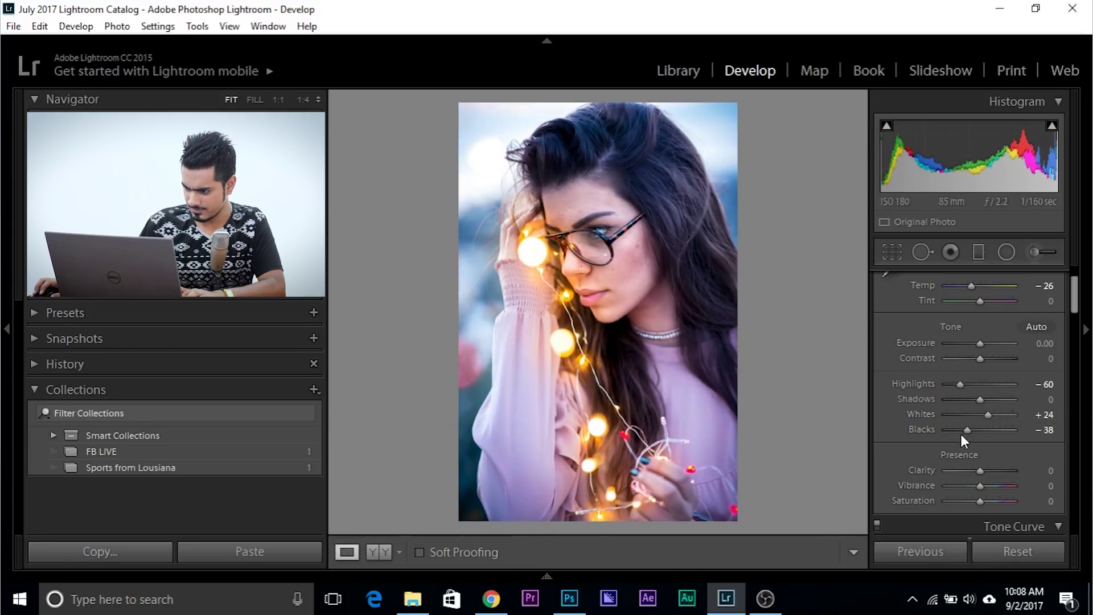
pyautogui.press('shift')
pyautogui.keyDown('shift'); pyautogui.doubleClick(964, 436); pyautogui.keyUp('shift')
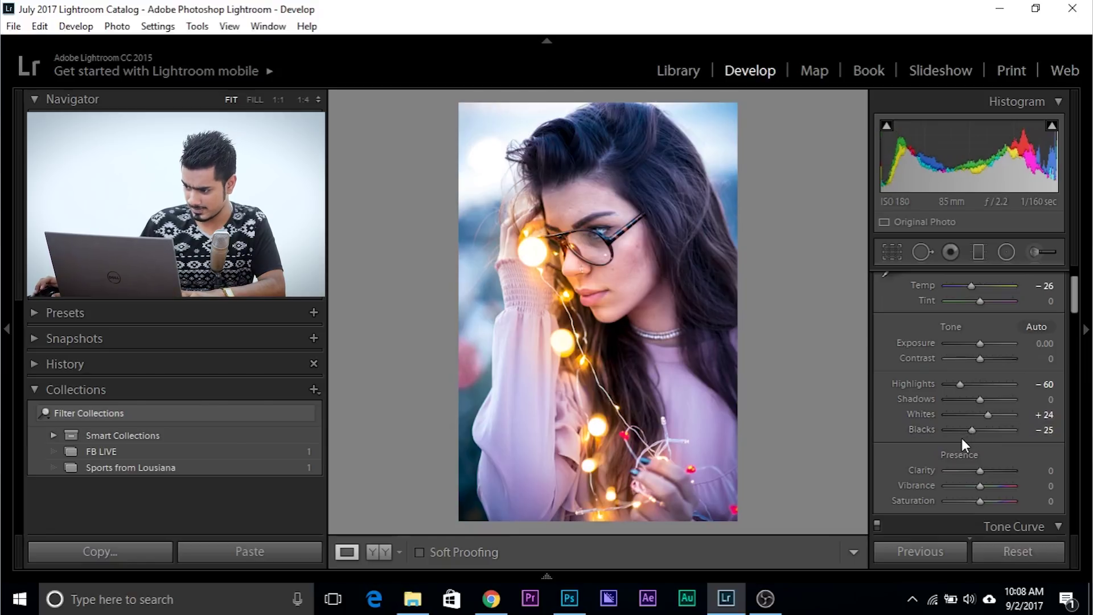
# - Try Shadows at +79, settle on +48, and set Vibrance to +25
pyautogui.keyDown('alt'); pyautogui.click(979, 399); pyautogui.keyUp('alt')
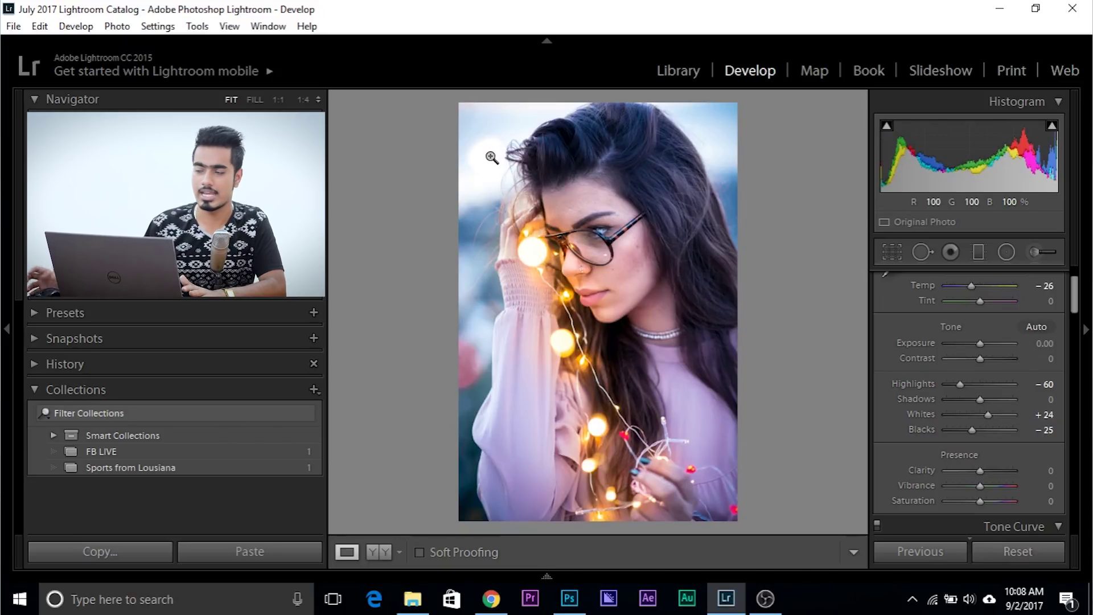
pyautogui.moveTo(977, 398); pyautogui.dragTo(1005, 398)
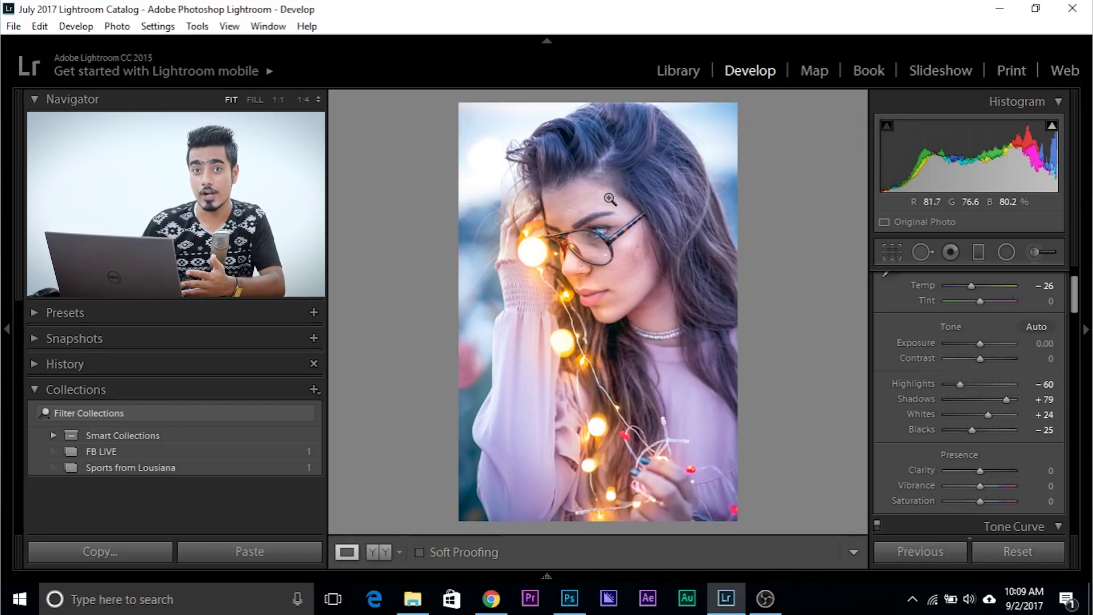
pyautogui.moveTo(979, 398); pyautogui.dragTo(997, 399)
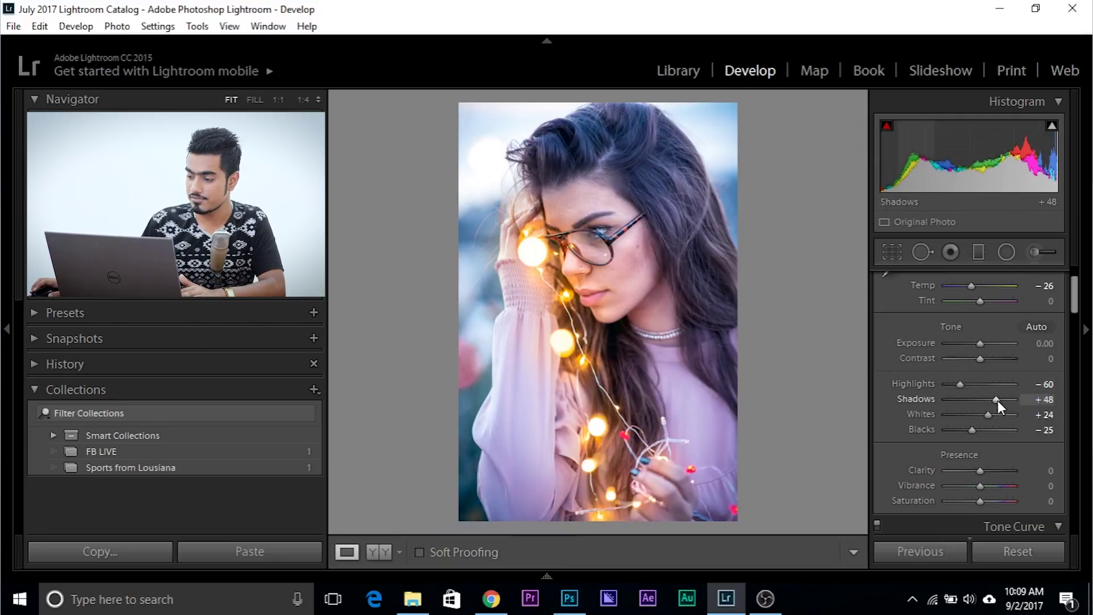
pyautogui.scroll(-3, 999, 398)
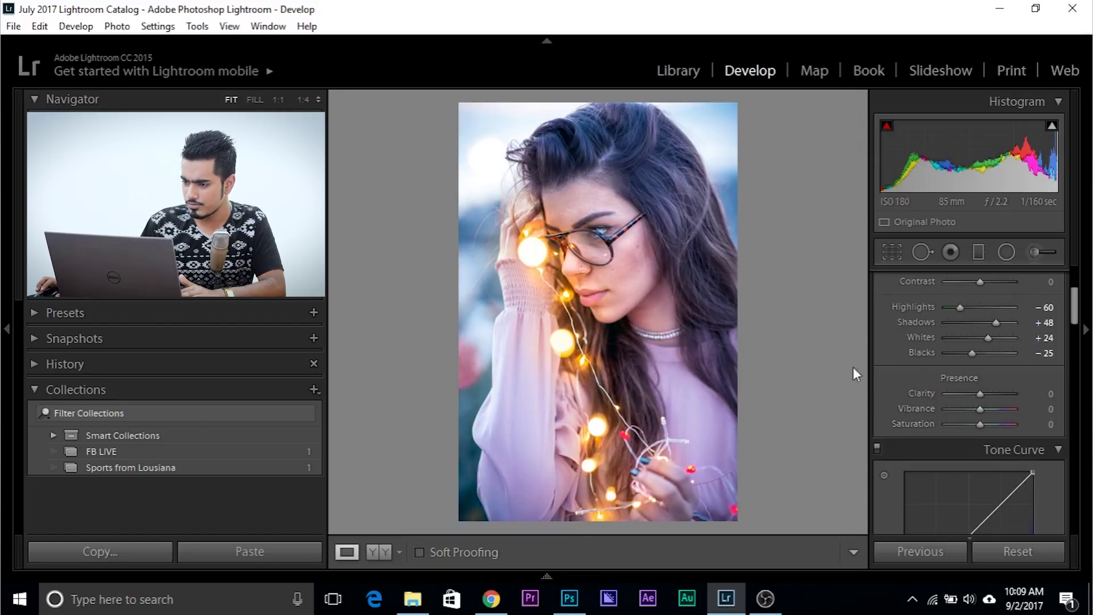
pyautogui.moveTo(981, 410); pyautogui.dragTo(989, 411)
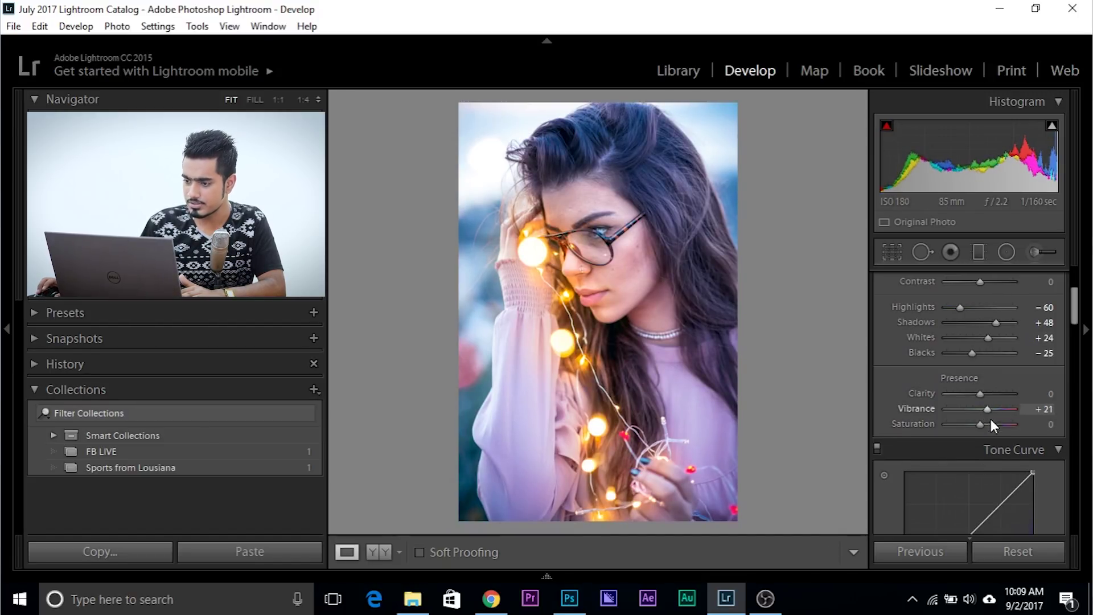
pyautogui.click(1050, 409)
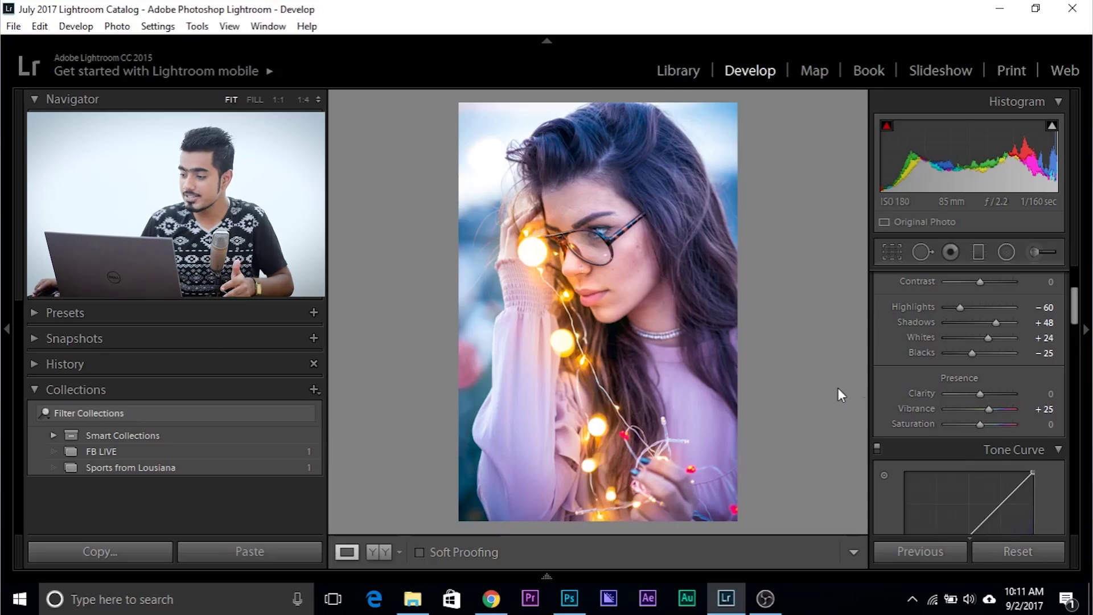
# - Display the Tone Curve as an editable point curve and switch its channel to RGB
pyautogui.moveTo(1076, 307); pyautogui.dragTo(1079, 338)
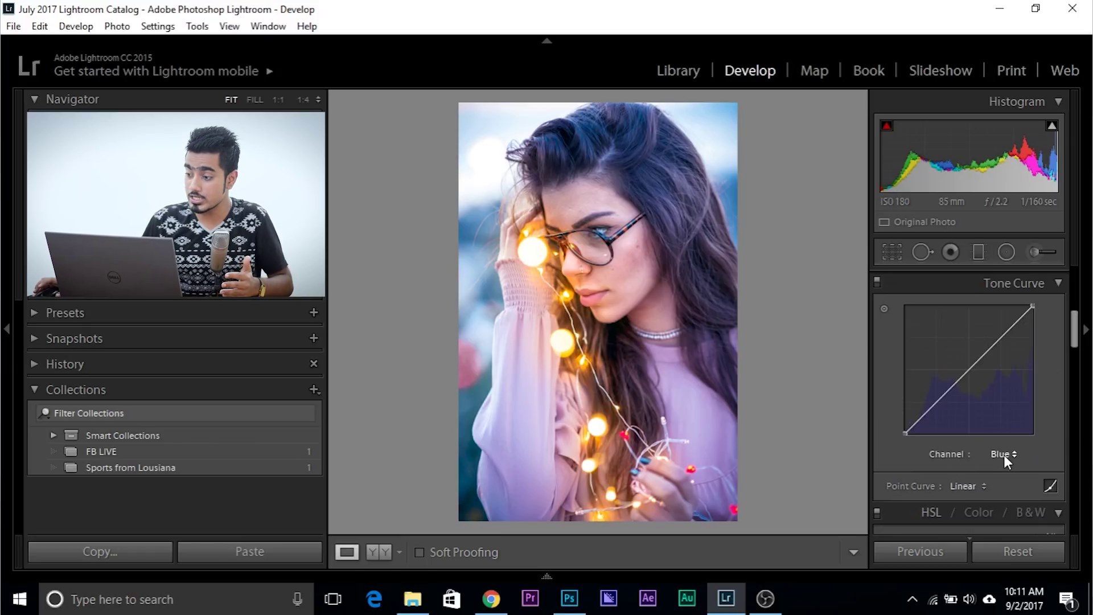
pyautogui.click(1052, 486)
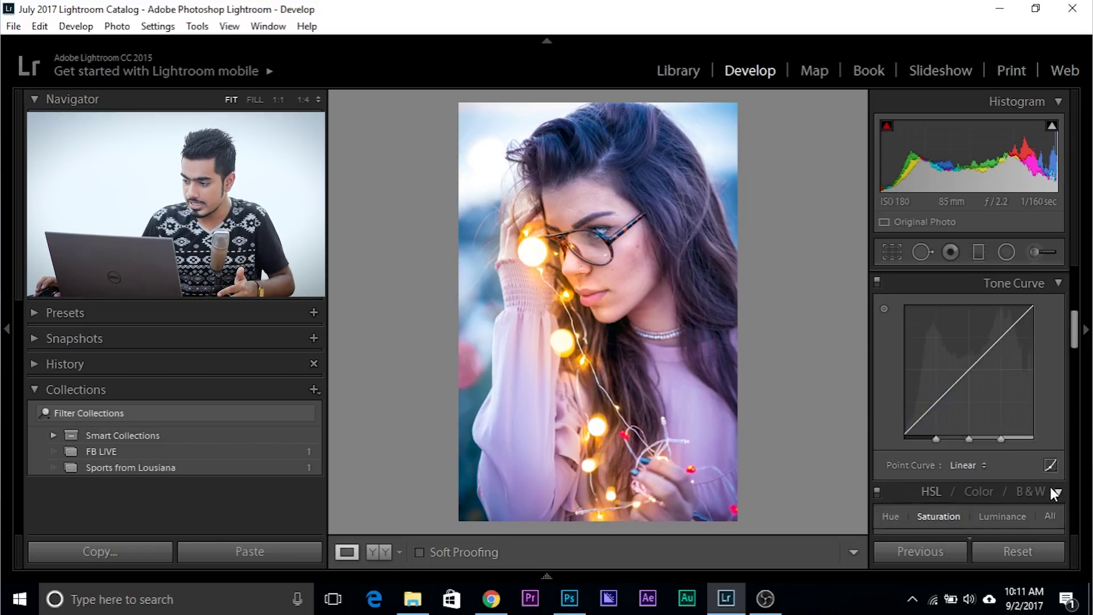
pyautogui.moveTo(1074, 329); pyautogui.dragTo(1077, 326)
pyautogui.click(1050, 505)
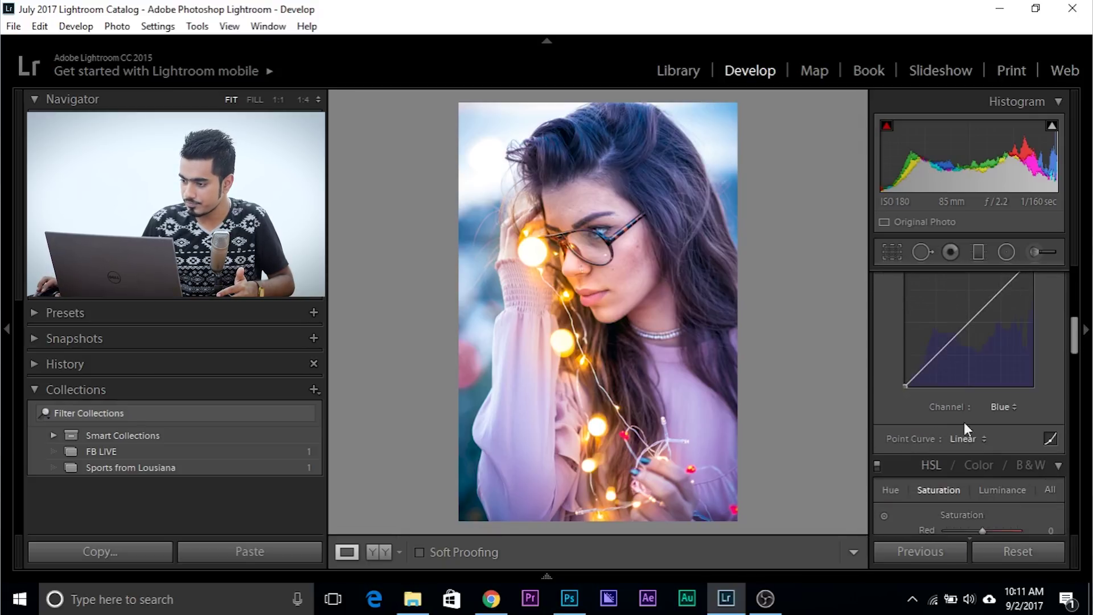
pyautogui.scroll(2, 1063, 336)
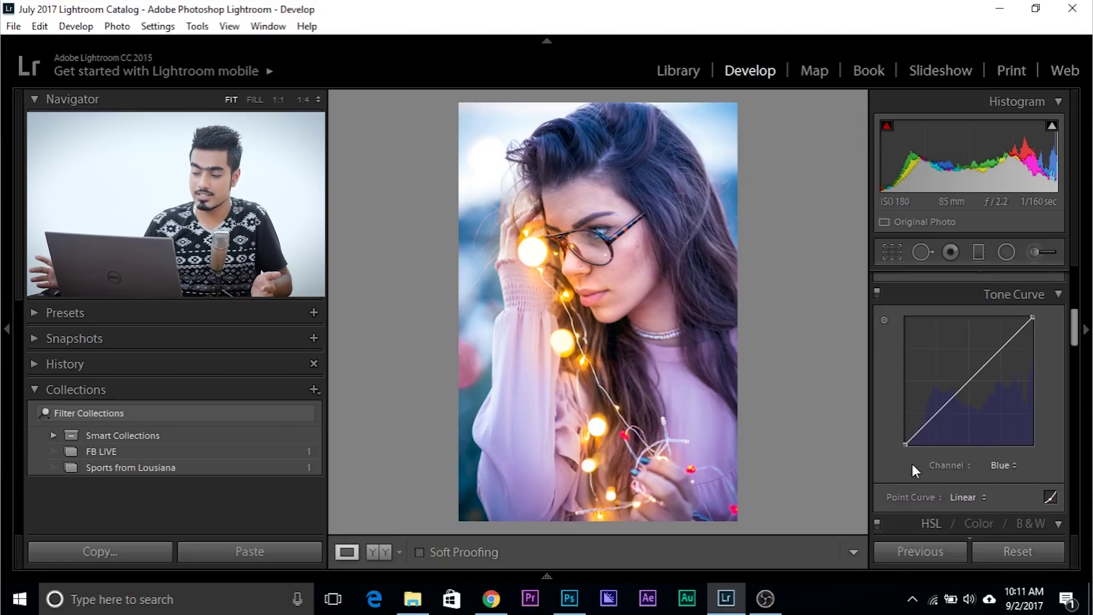
pyautogui.click(1013, 470)
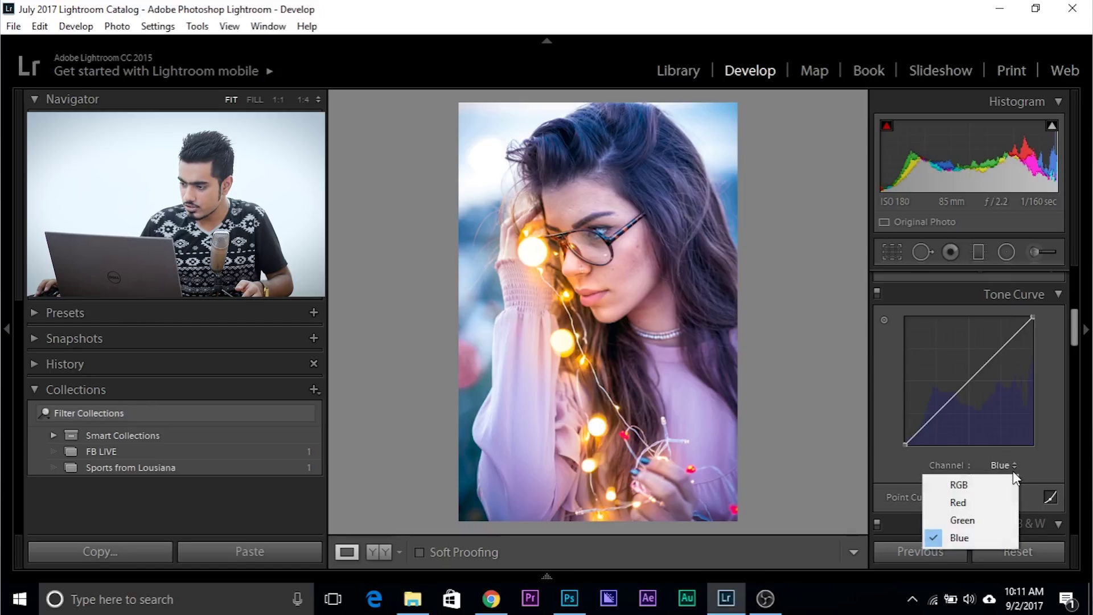
pyautogui.click(989, 479)
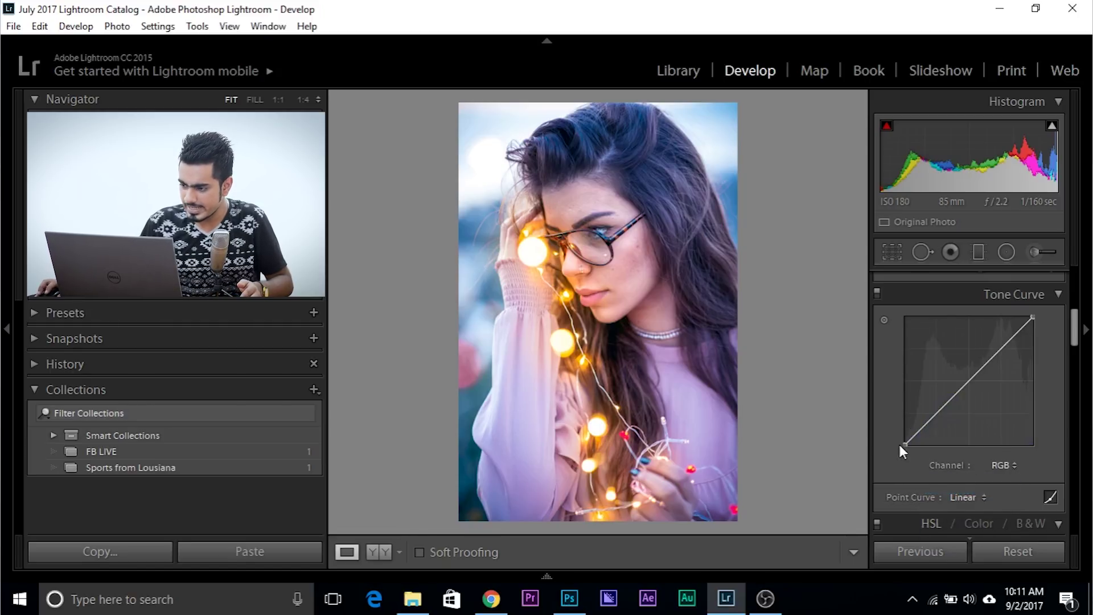
# - Try the RGB curve's black point at 18.0/19.2 %, 17.3/0.0 % and 23.1/0.0 %, and return it to 0.0/0.0 %
pyautogui.moveTo(905, 441); pyautogui.dragTo(896, 384)
pyautogui.hotkey('ctrl', 'z')
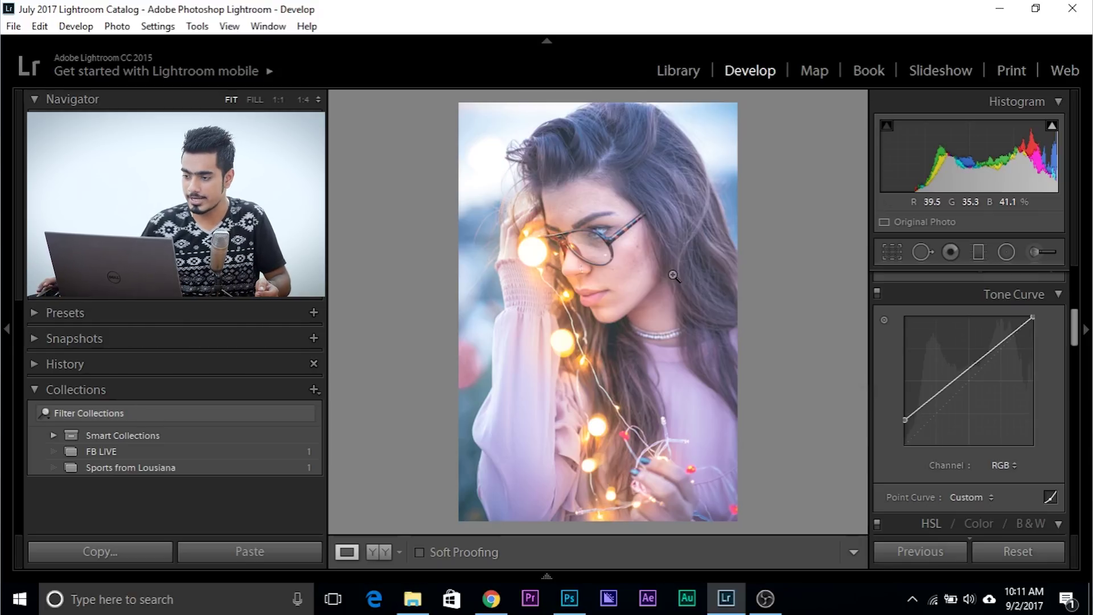
pyautogui.moveTo(905, 418); pyautogui.dragTo(933, 417)
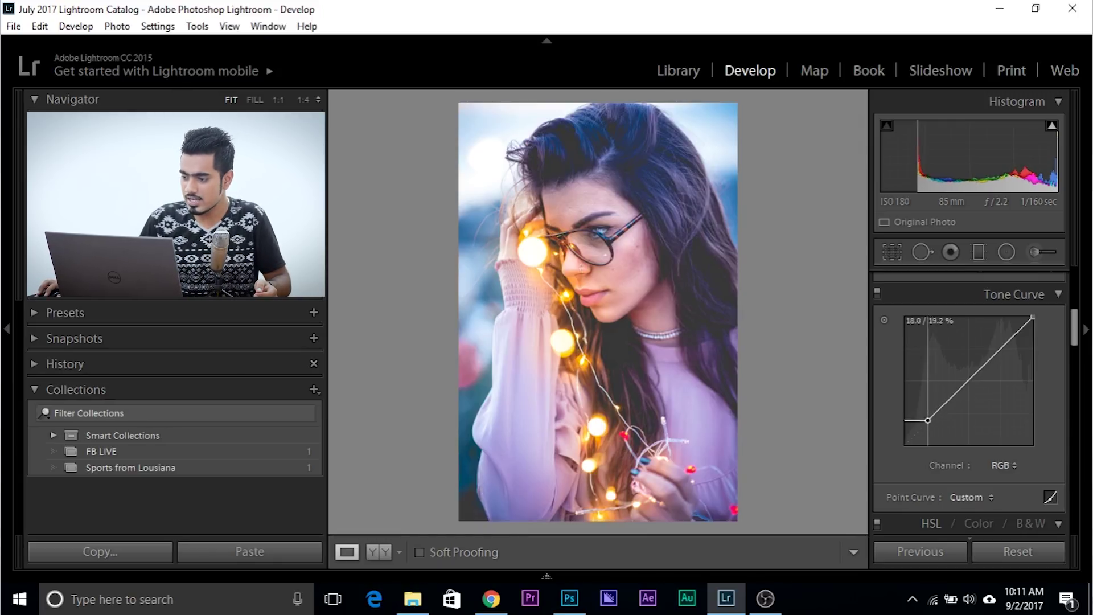
pyautogui.moveTo(932, 417); pyautogui.dragTo(927, 444)
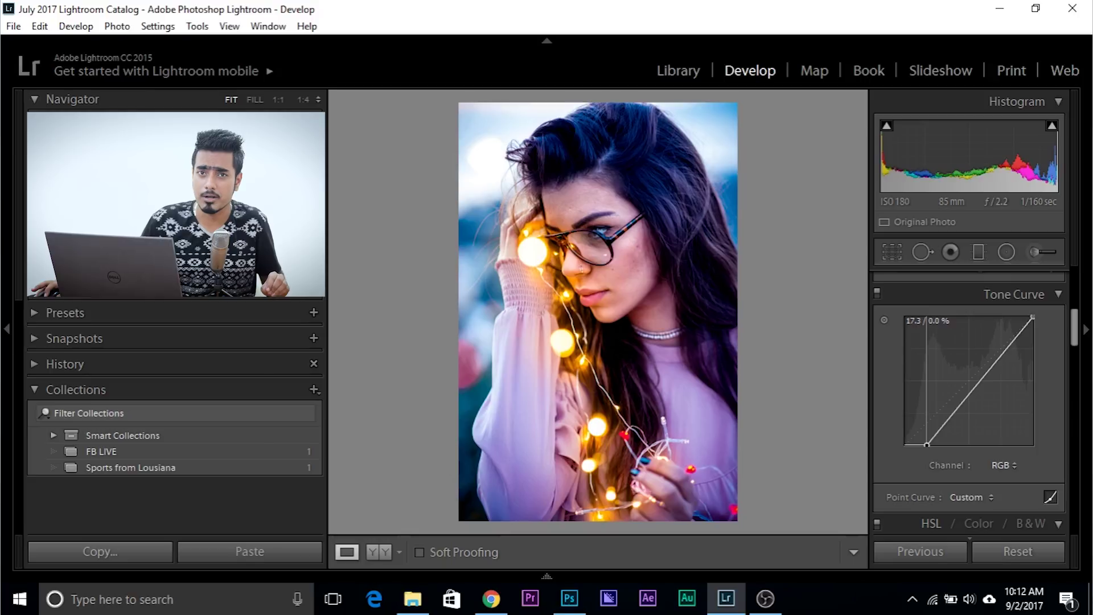
pyautogui.moveTo(927, 445)
pyautogui.mouseDown()
pyautogui.moveTo(905, 445)
pyautogui.moveTo(934, 445)
pyautogui.mouseUp()
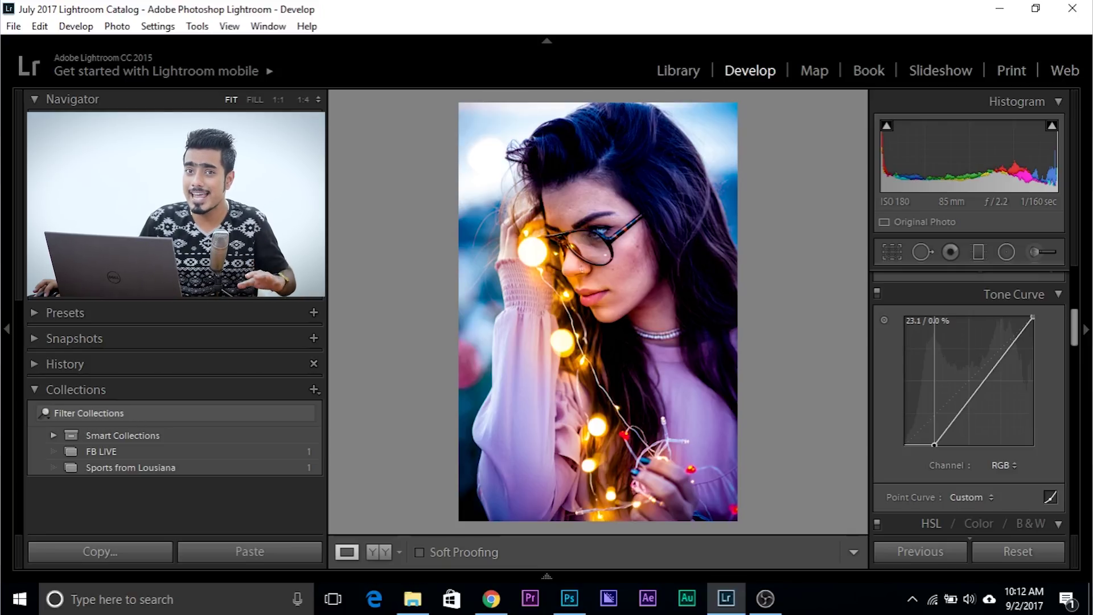
pyautogui.moveTo(934, 444); pyautogui.dragTo(905, 444)
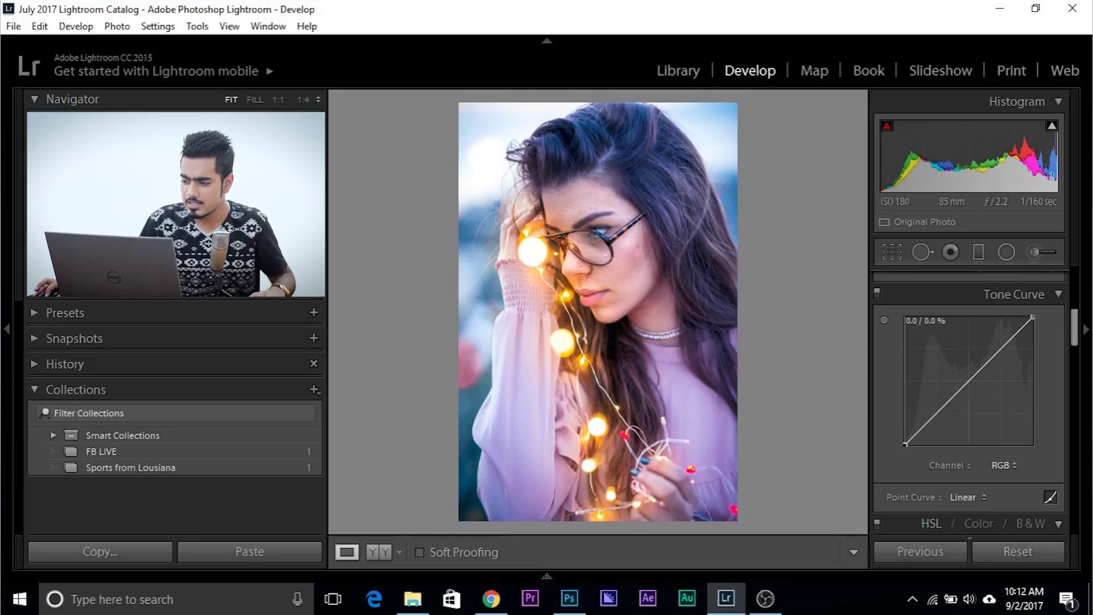
# - Raise the RGB curve's black point and shift it inward to fade the darkest tones, and set Shadows to +38
pyautogui.moveTo(905, 444); pyautogui.dragTo(930, 418)
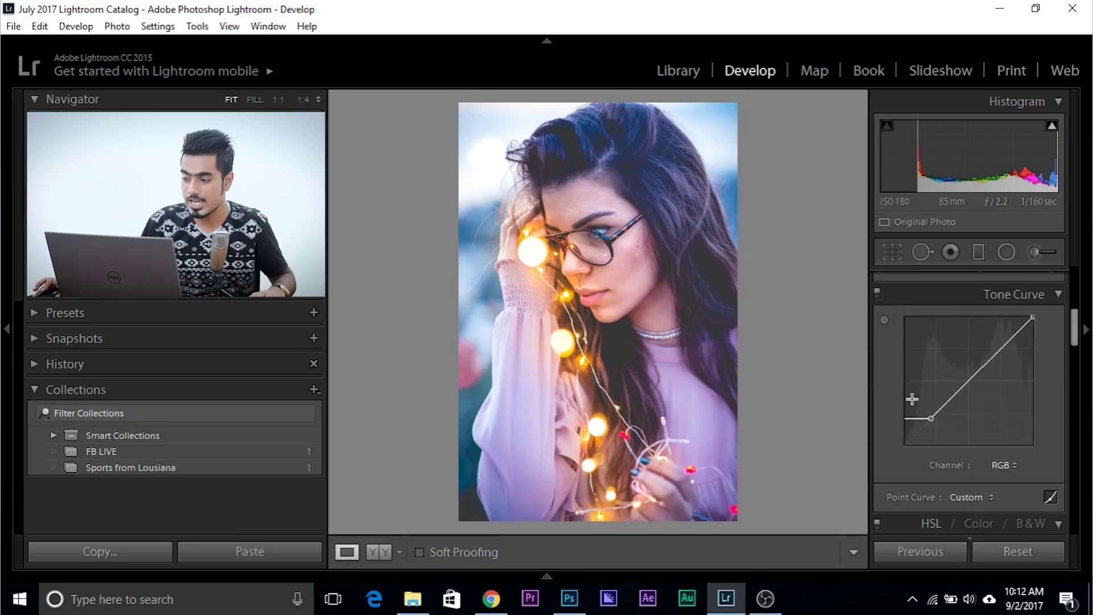
pyautogui.scroll(5, 910, 398)
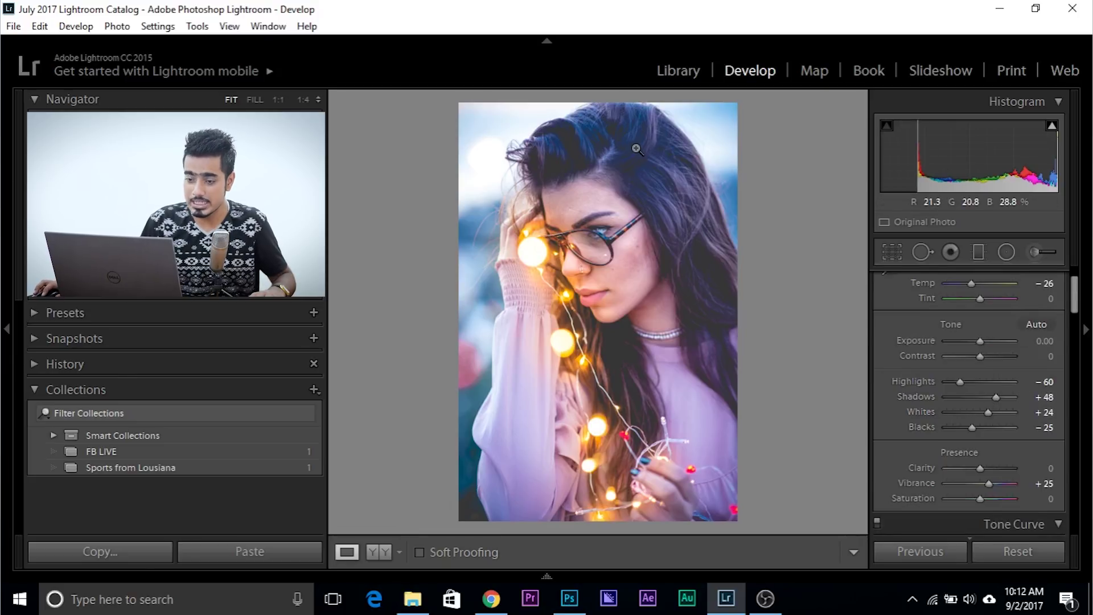
pyautogui.moveTo(993, 396); pyautogui.dragTo(984, 396)
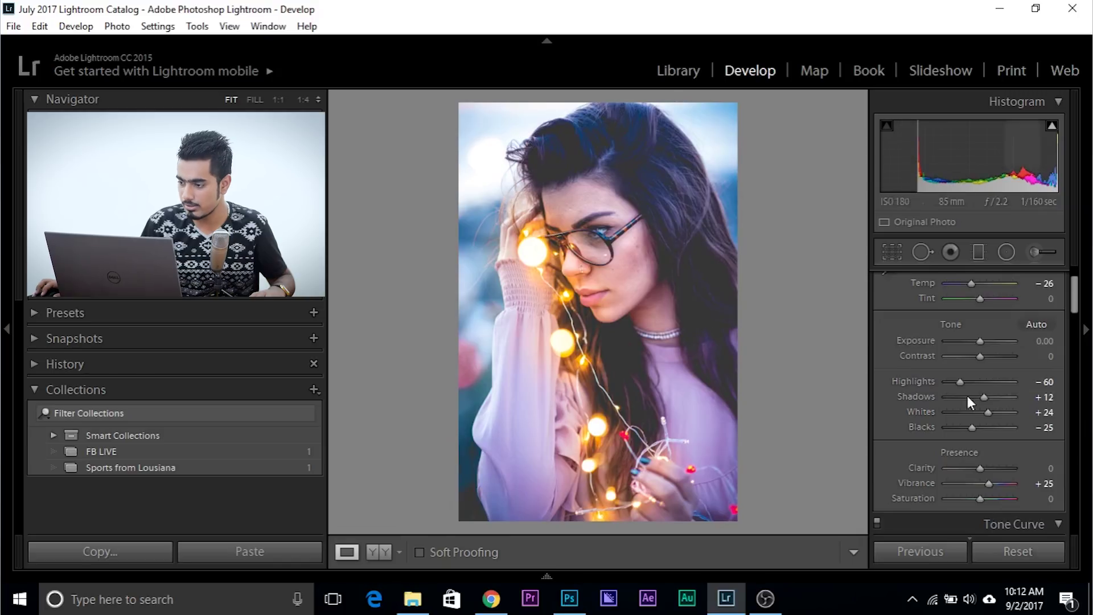
pyautogui.moveTo(988, 395)
pyautogui.mouseDown()
pyautogui.moveTo(1002, 393)
pyautogui.moveTo(994, 397)
pyautogui.mouseUp()
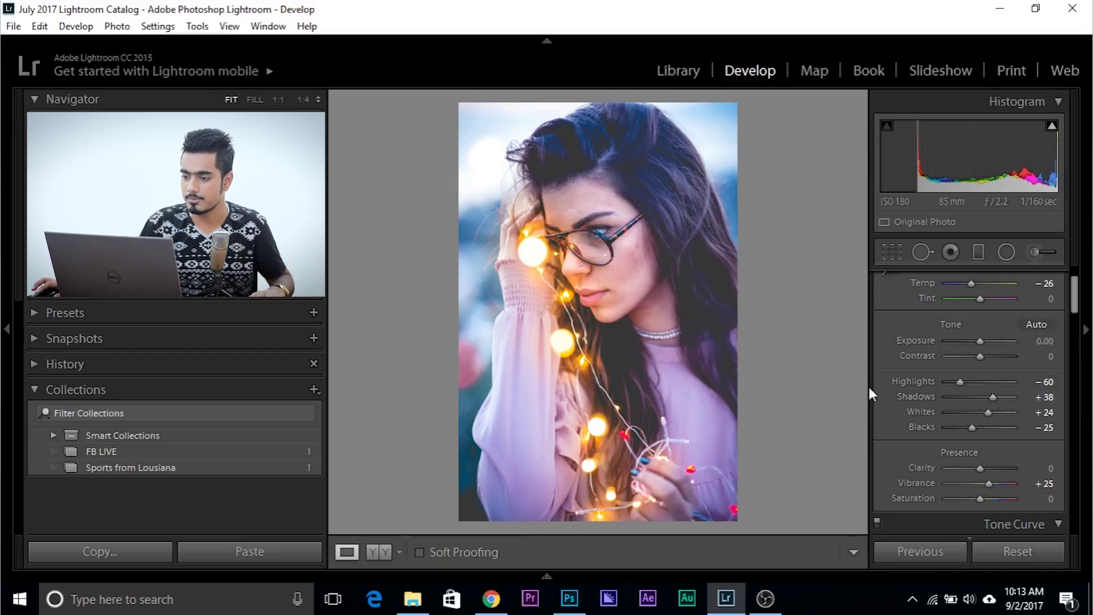
# - Switch the point curve to the Blue channel
pyautogui.scroll(-5, 938, 391)
pyautogui.moveTo(931, 341); pyautogui.dragTo(931, 341)
pyautogui.click(1003, 388)
pyautogui.click(956, 461)
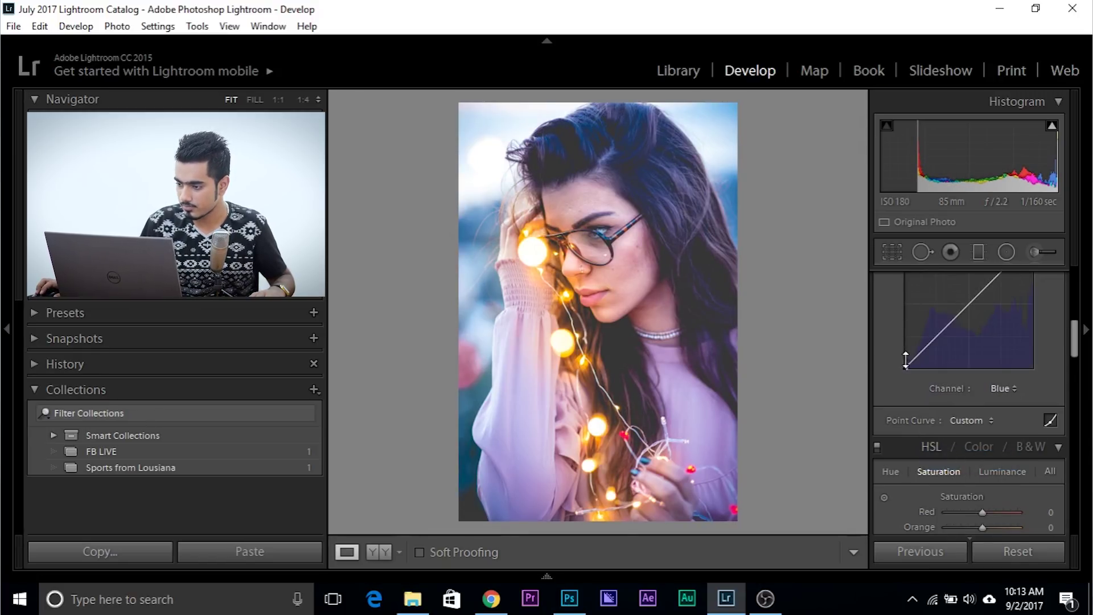
# - Raise the Blue curve's black point slightly to tint the darkest tones blue
pyautogui.moveTo(906, 365)
pyautogui.mouseDown()
pyautogui.moveTo(891, 344)
pyautogui.moveTo(904, 359)
pyautogui.mouseUp()
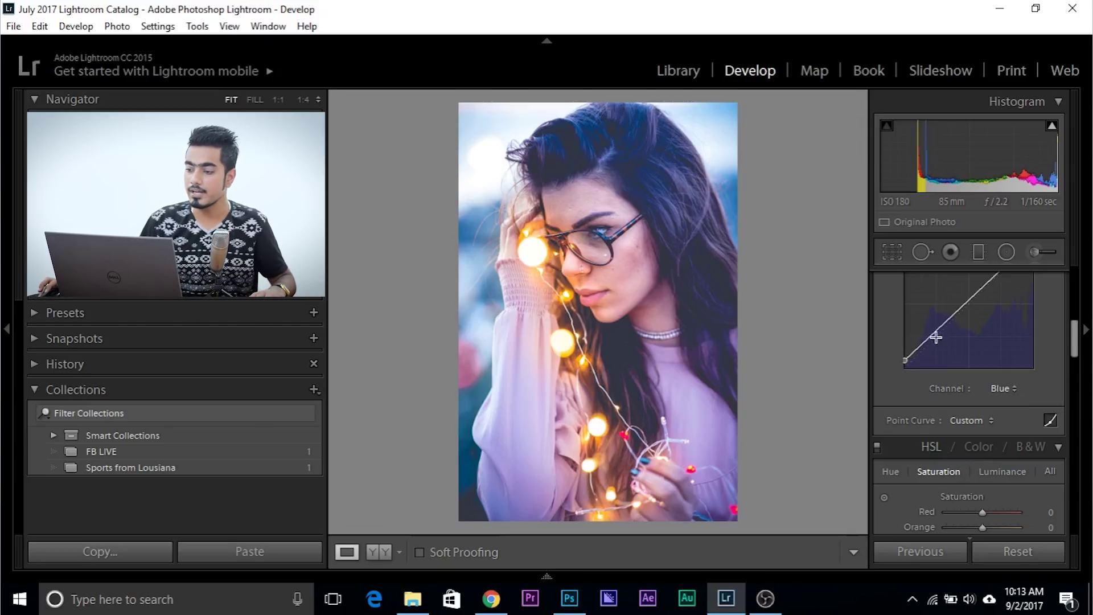
pyautogui.scroll(2, 950, 349)
pyautogui.scroll(-1, 955, 388)
# - Set the sharpening Amount to 80
pyautogui.scroll(-2, 955, 388)
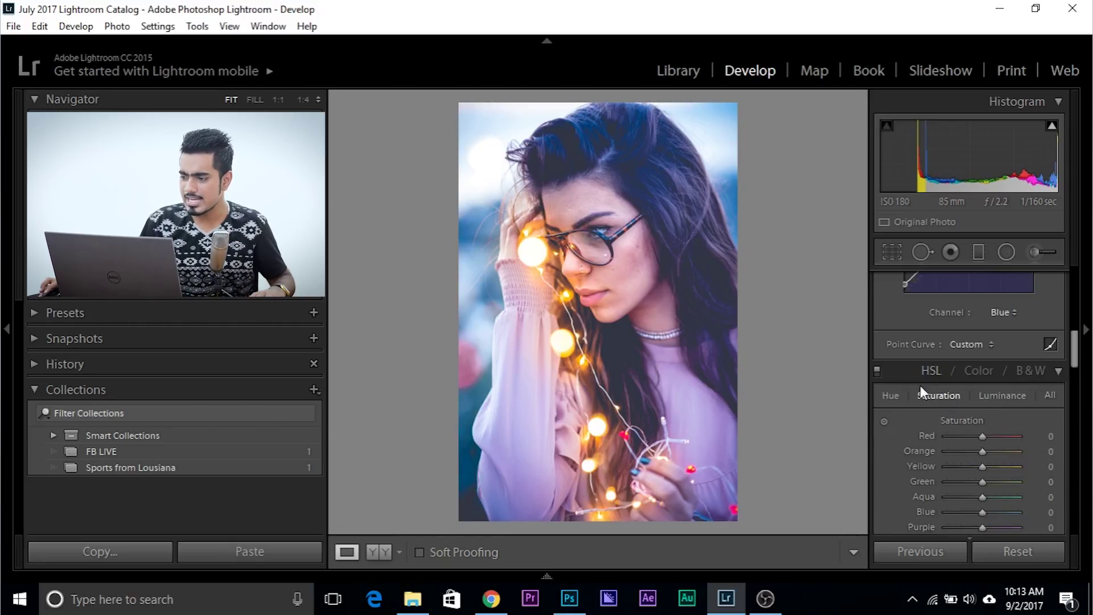
pyautogui.scroll(-5, 893, 392)
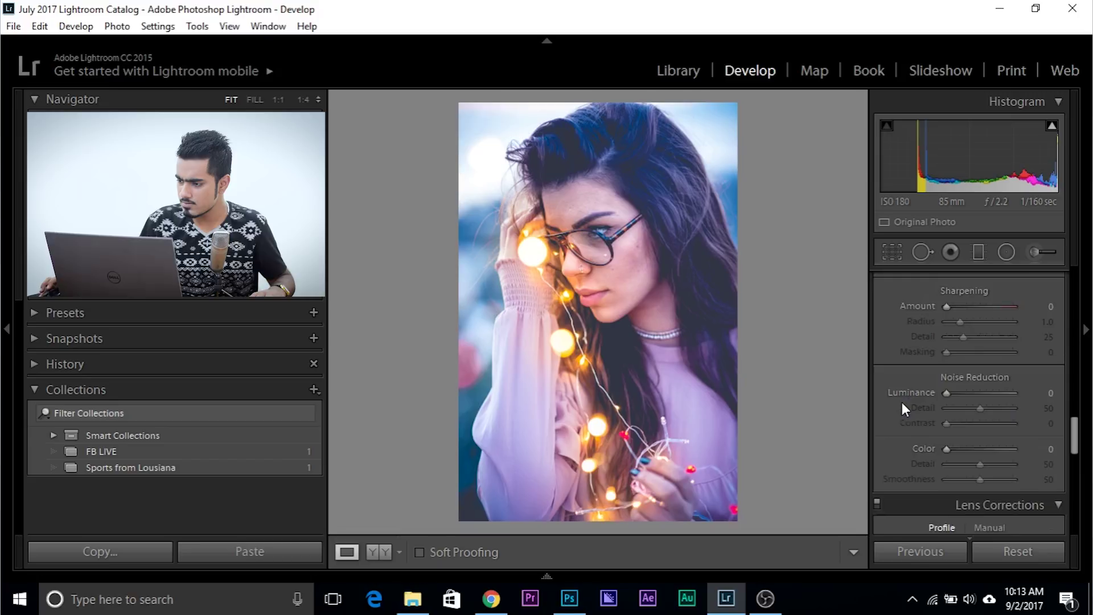
pyautogui.scroll(1, 901, 402)
pyautogui.click(987, 381)
pyautogui.click(1041, 382)
pyautogui.write('80')
pyautogui.press('Return')
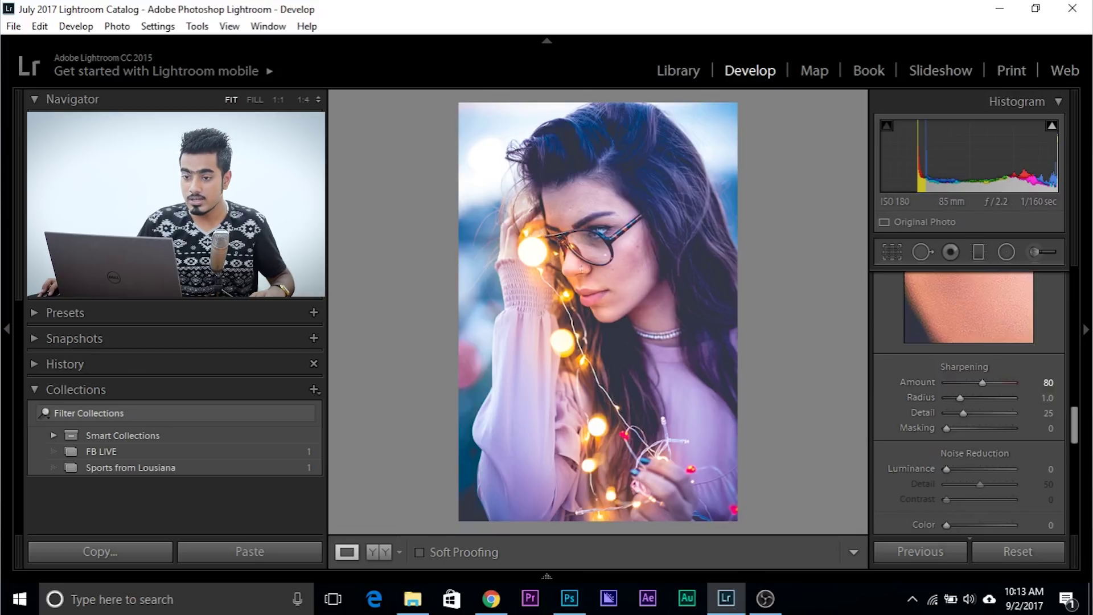
# - Compare sharpening Radius values up to 3.0 and down to 0.6 in the 1:1 grayscale preview around the eye, and set it to 1.2
pyautogui.click(255, 100)
pyautogui.click(278, 99)
pyautogui.moveTo(546, 178); pyautogui.dragTo(628, 307)
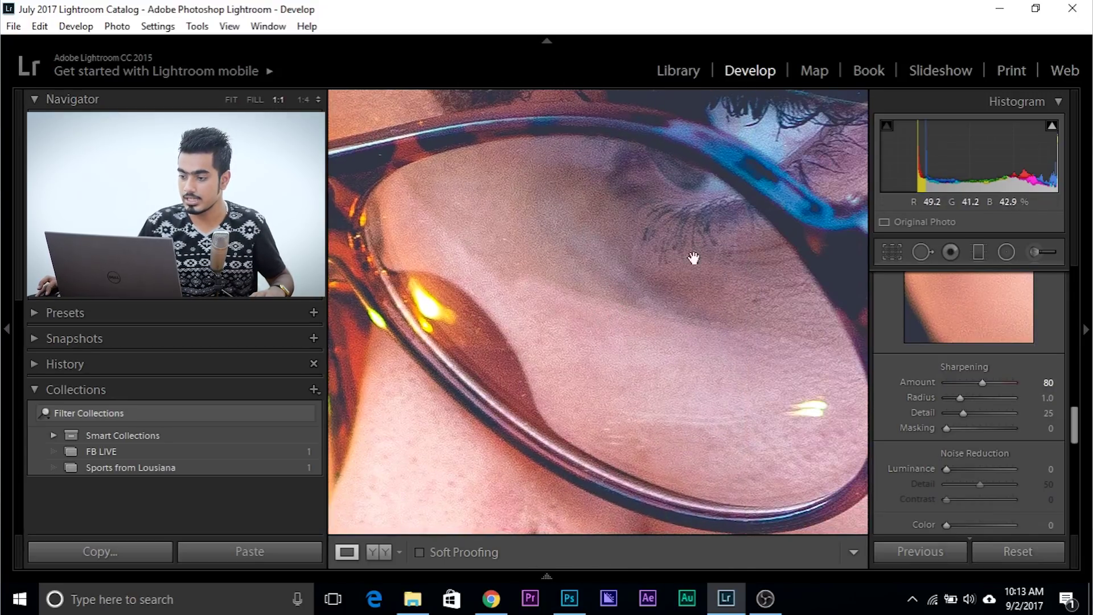
pyautogui.moveTo(693, 258); pyautogui.dragTo(639, 313)
pyautogui.moveTo(737, 261); pyautogui.dragTo(629, 271)
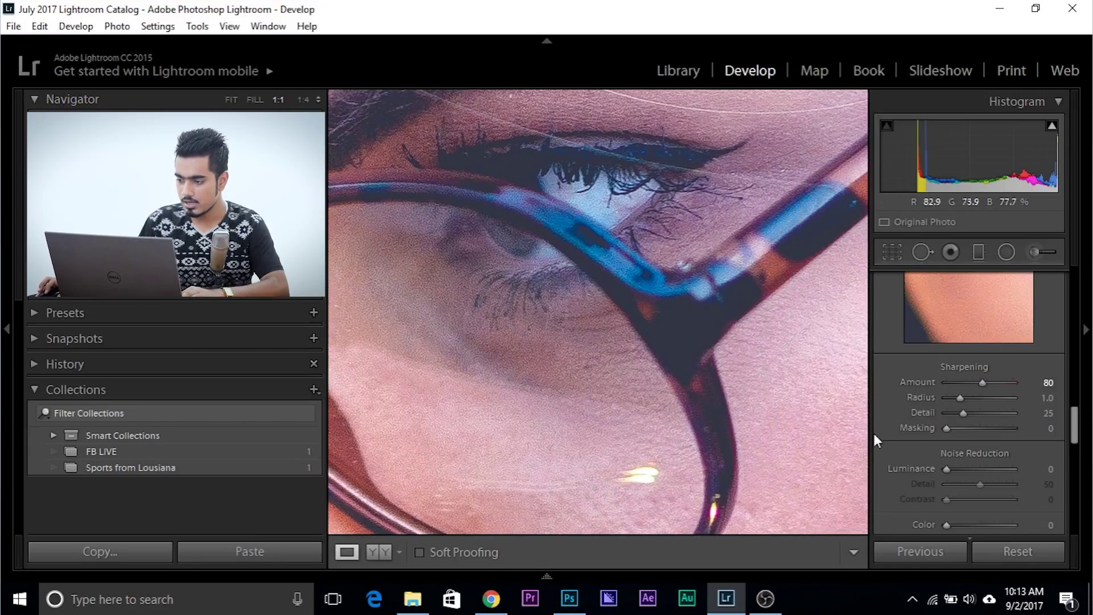
pyautogui.keyDown('alt'); pyautogui.click(961, 398); pyautogui.keyUp('alt')
pyautogui.moveTo(972, 397); pyautogui.dragTo(982, 396)
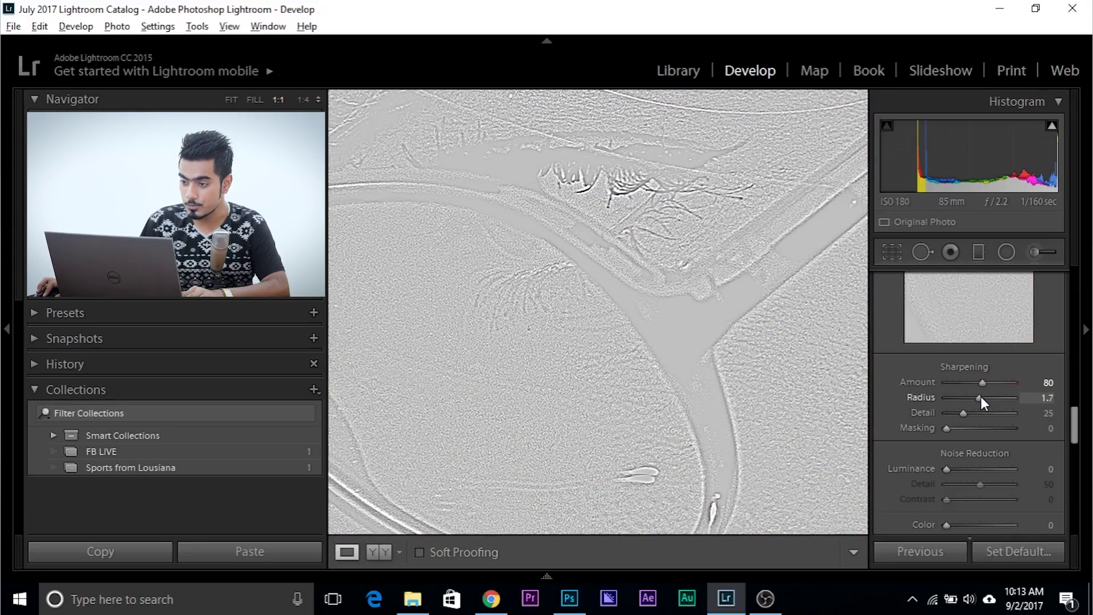
pyautogui.moveTo(979, 397); pyautogui.dragTo(1027, 394)
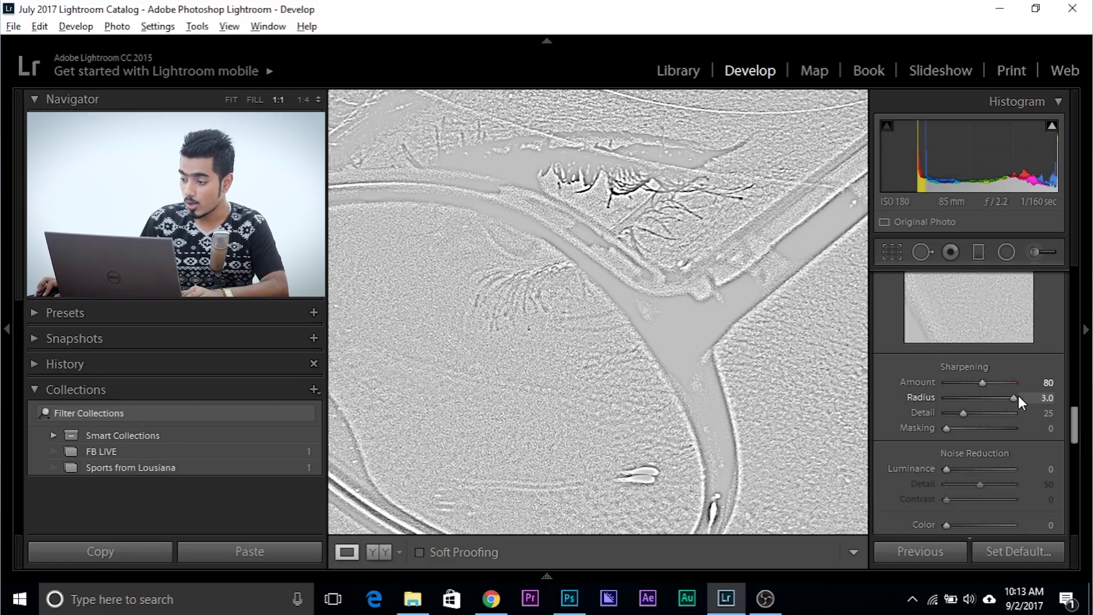
pyautogui.moveTo(941, 404); pyautogui.dragTo(903, 413)
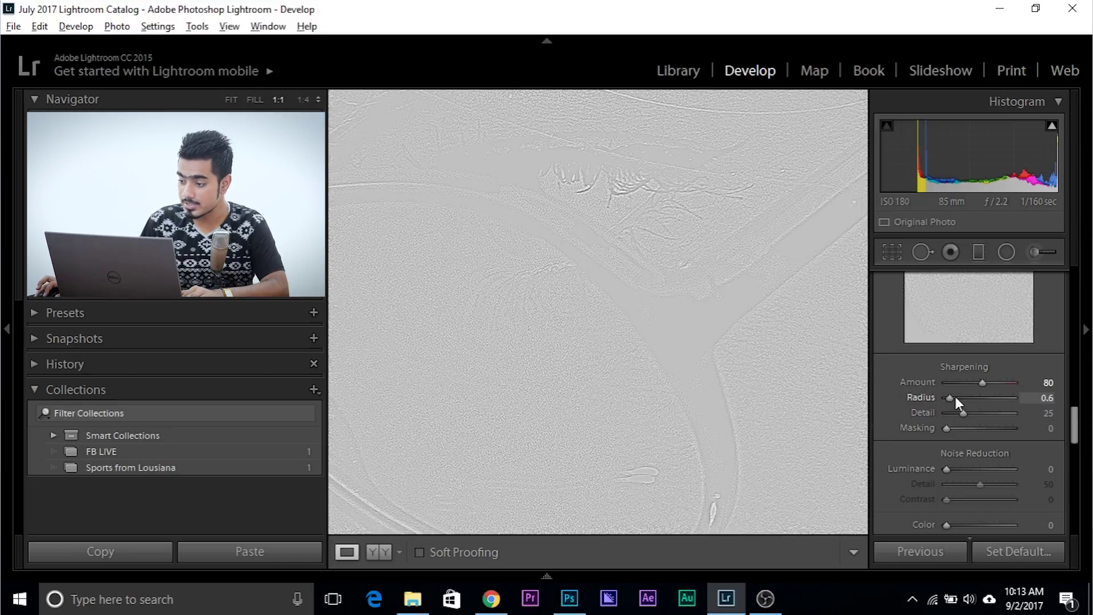
pyautogui.moveTo(955, 398); pyautogui.dragTo(978, 399)
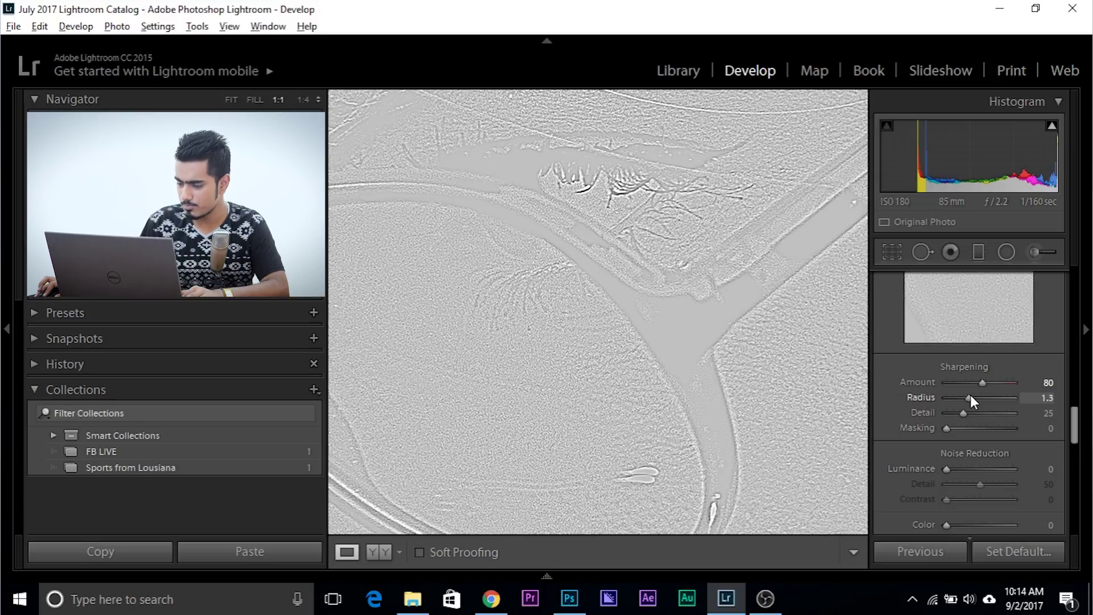
pyautogui.moveTo(967, 395); pyautogui.dragTo(967, 395)
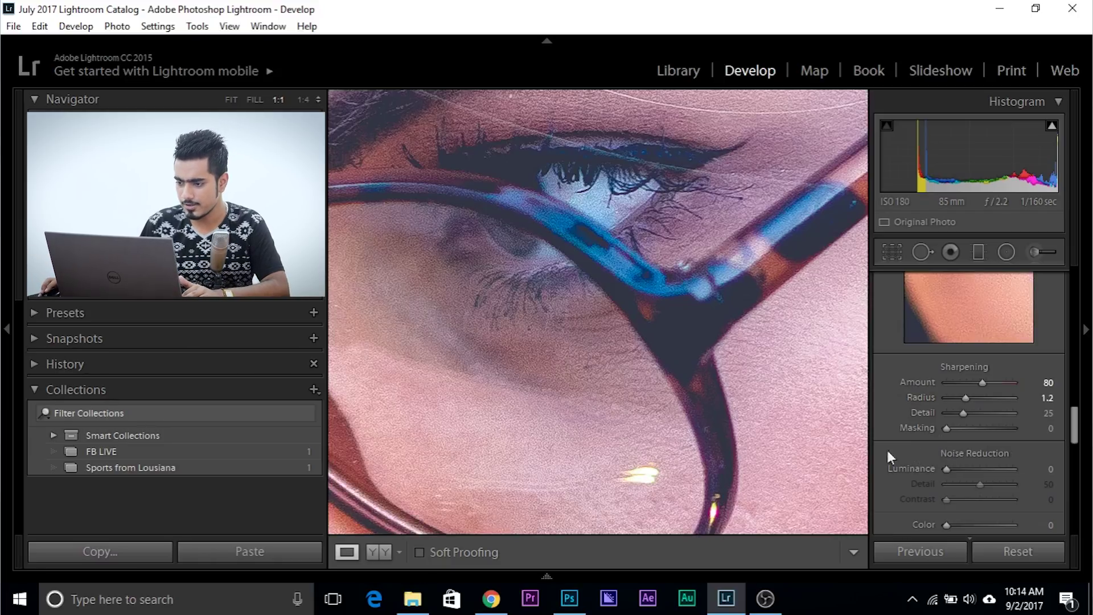
# - Examine the sharpening on the whole photo and at 1:1 on the blue background, hair and facial skin
pyautogui.moveTo(712, 435); pyautogui.dragTo(649, 253)
pyautogui.click(653, 265)
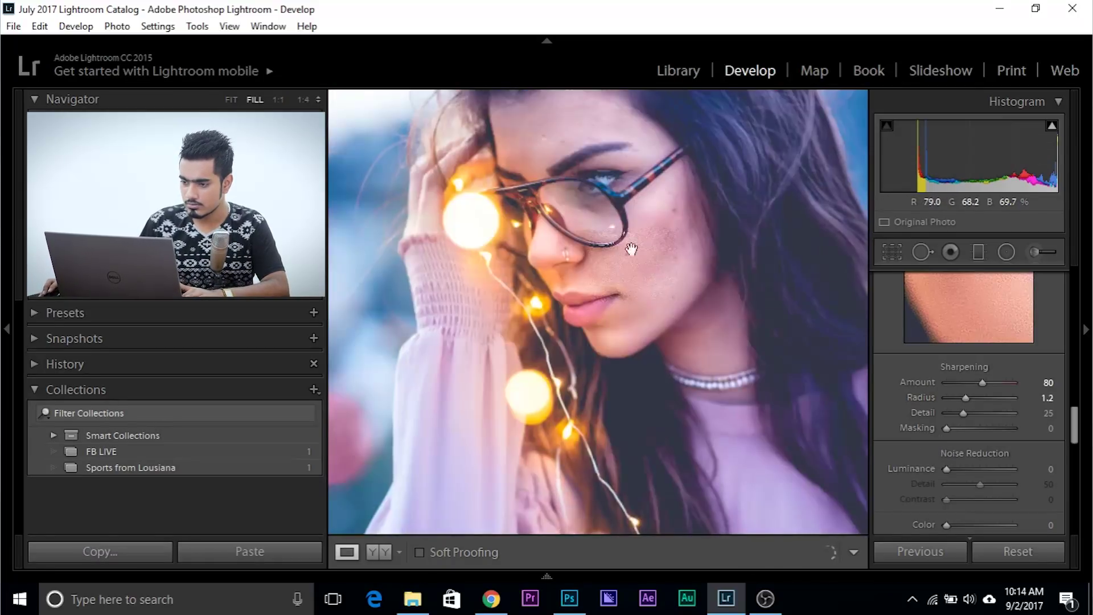
pyautogui.click(651, 301)
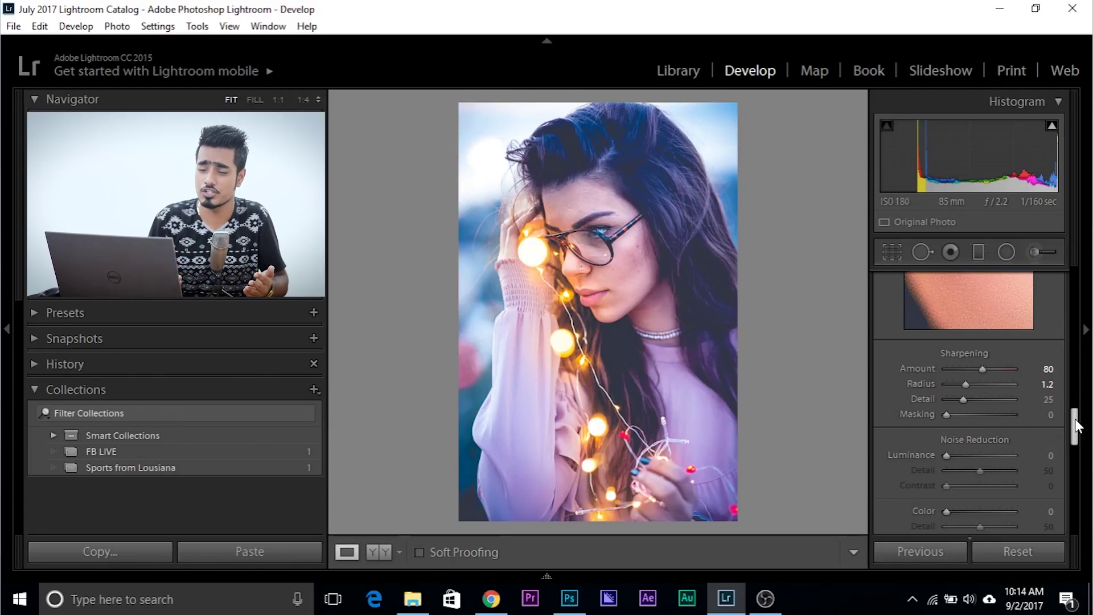
pyautogui.click(467, 210)
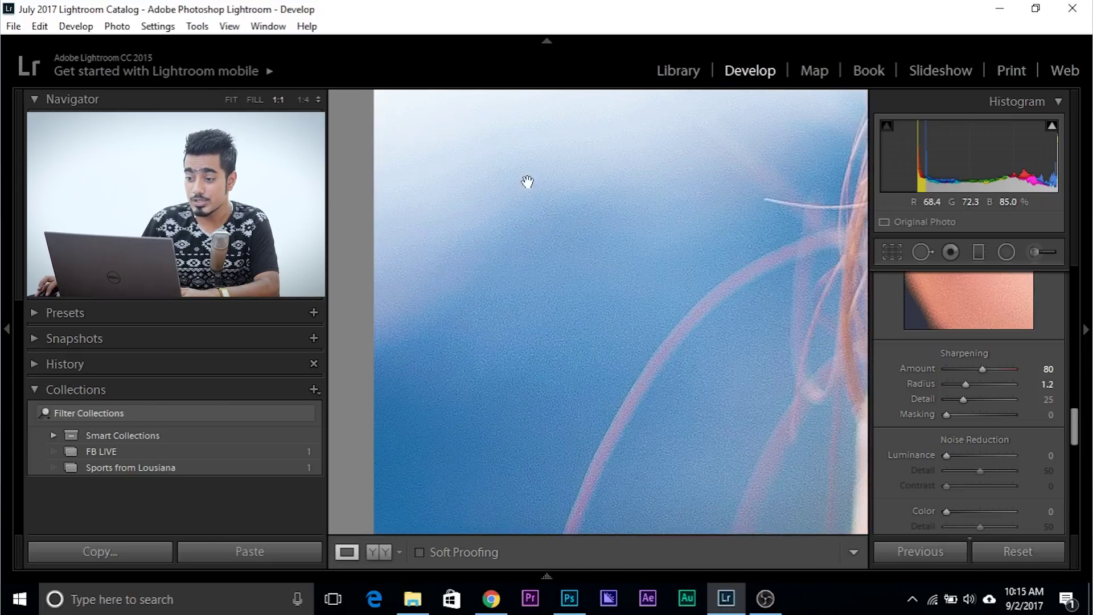
pyautogui.moveTo(527, 181); pyautogui.dragTo(556, 278)
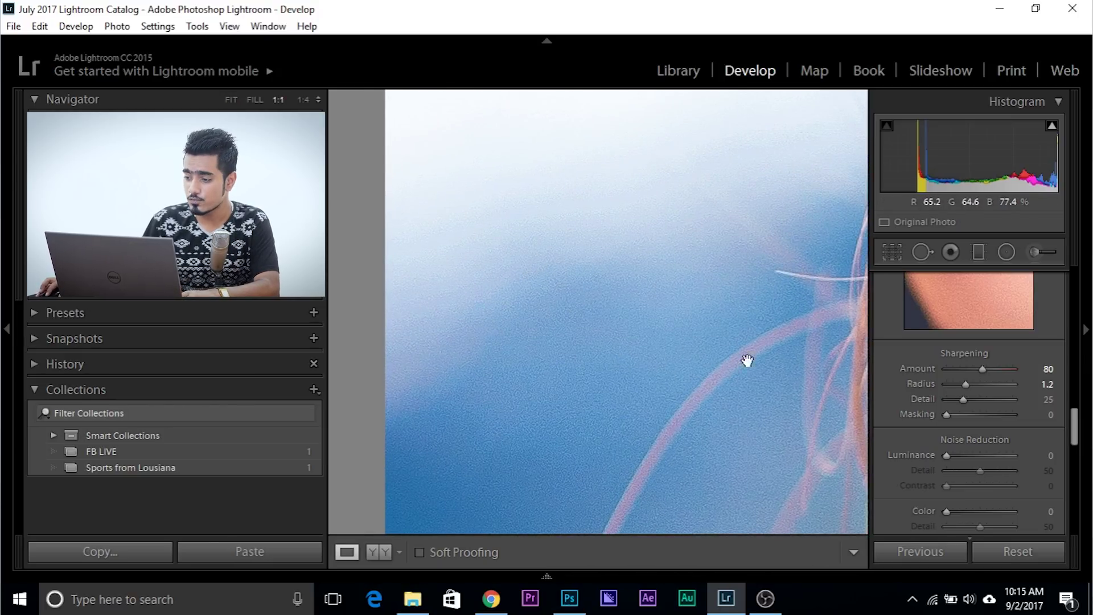
pyautogui.moveTo(747, 360); pyautogui.dragTo(546, 217)
pyautogui.moveTo(729, 282); pyautogui.dragTo(561, 307)
pyautogui.moveTo(608, 464); pyautogui.dragTo(735, 248)
pyautogui.moveTo(608, 369); pyautogui.dragTo(373, 229)
pyautogui.moveTo(653, 257); pyautogui.dragTo(536, 181)
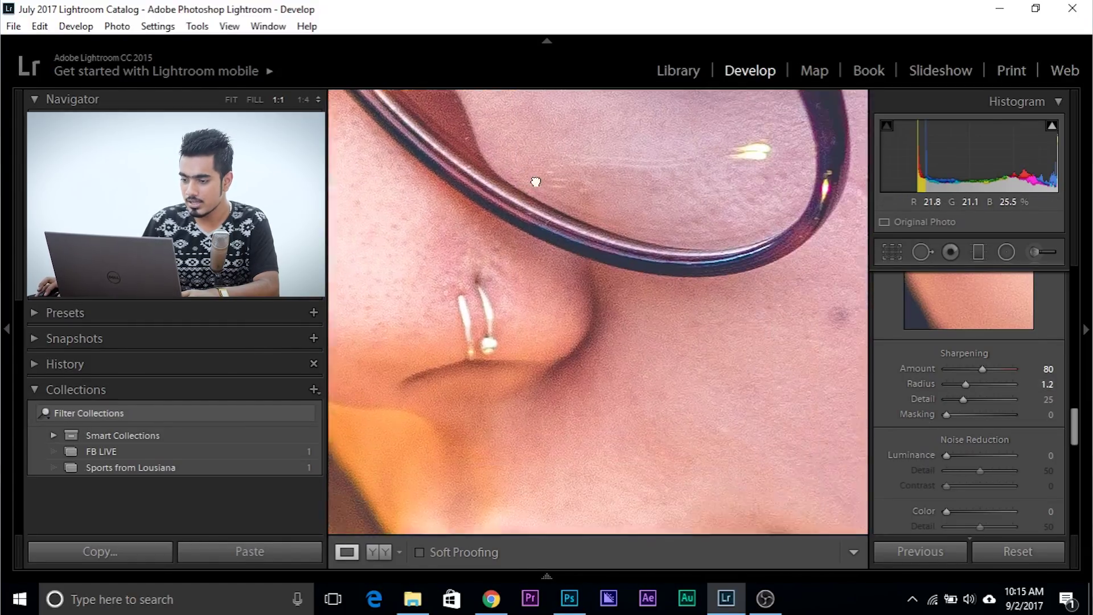
# - Set the sharpening Masking to 49 using the black-and-white mask preview so only the edges are sharpened, and check the result
pyautogui.click(261, 107)
pyautogui.press('alt')
pyautogui.moveTo(946, 414); pyautogui.dragTo(982, 409)
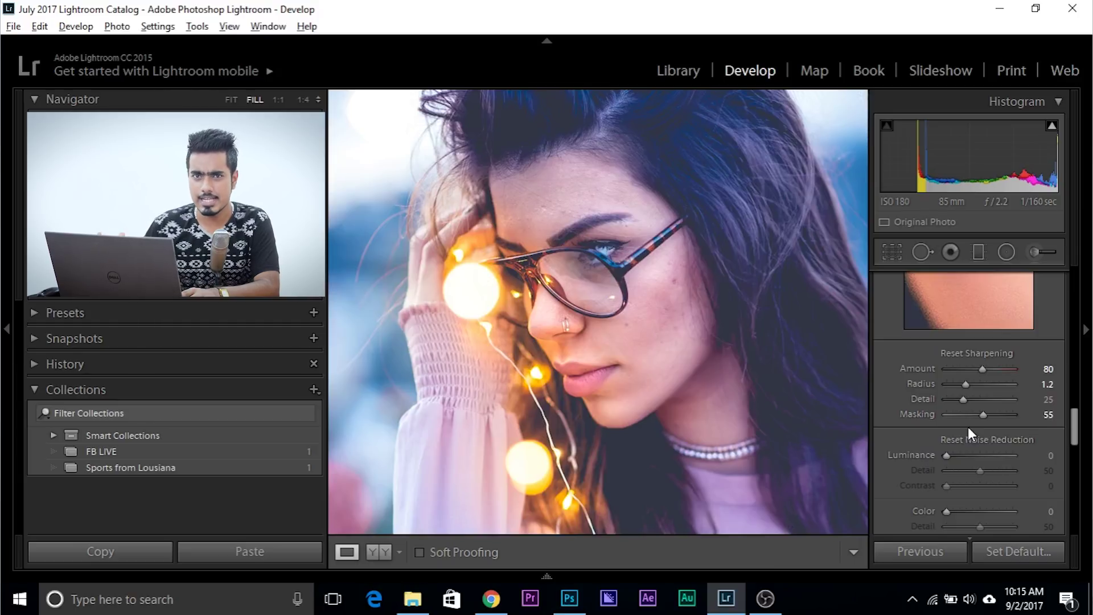
pyautogui.moveTo(979, 413); pyautogui.dragTo(975, 415)
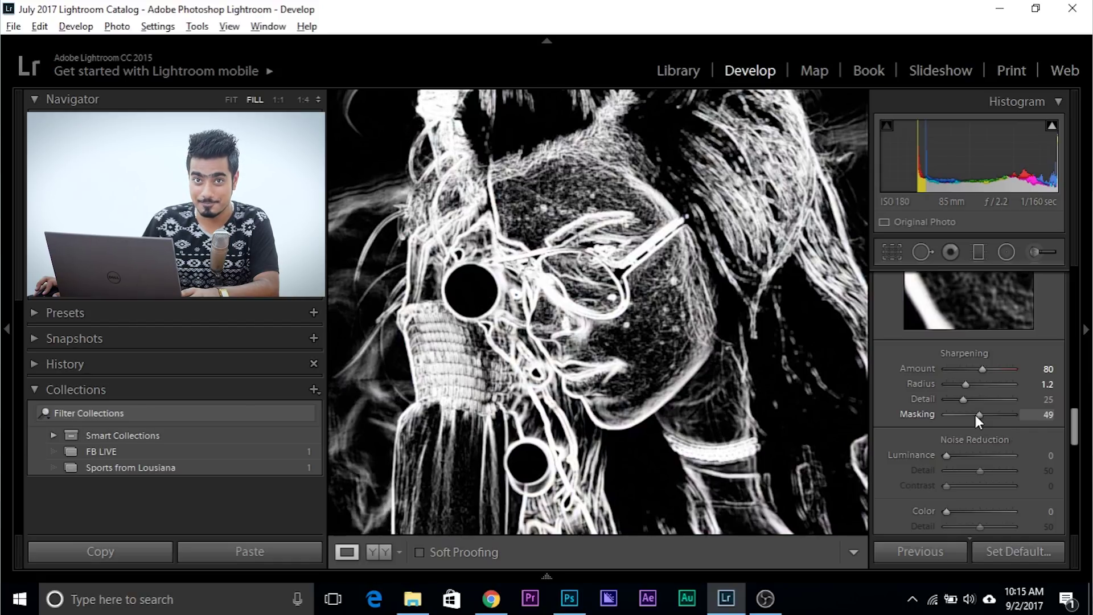
pyautogui.moveTo(975, 415)
pyautogui.mouseDown()
pyautogui.moveTo(988, 412)
pyautogui.moveTo(979, 415)
pyautogui.mouseUp()
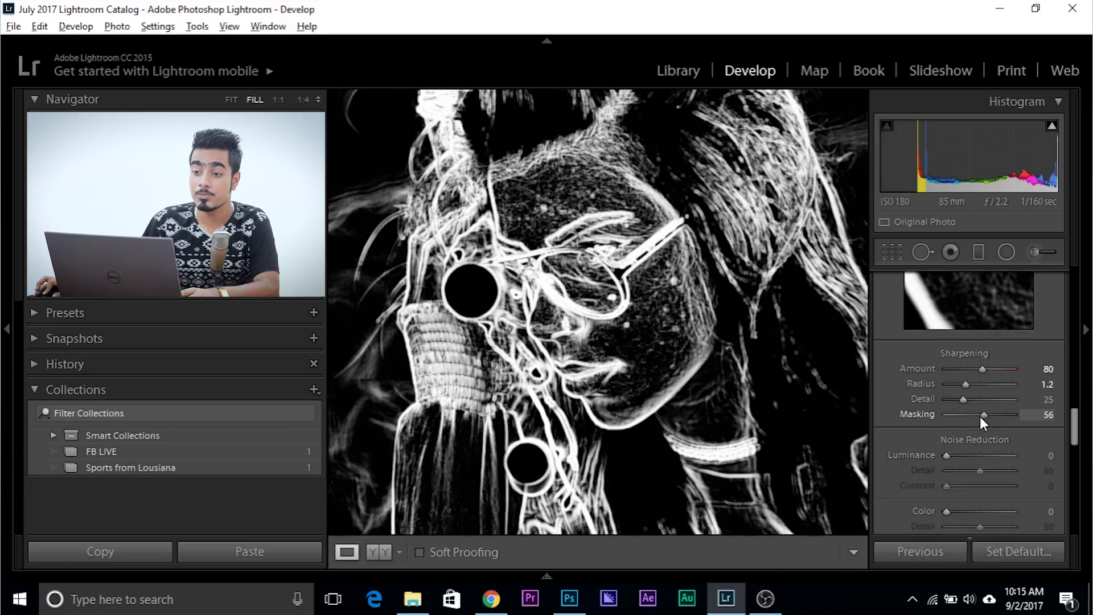
pyautogui.moveTo(979, 416); pyautogui.dragTo(975, 414)
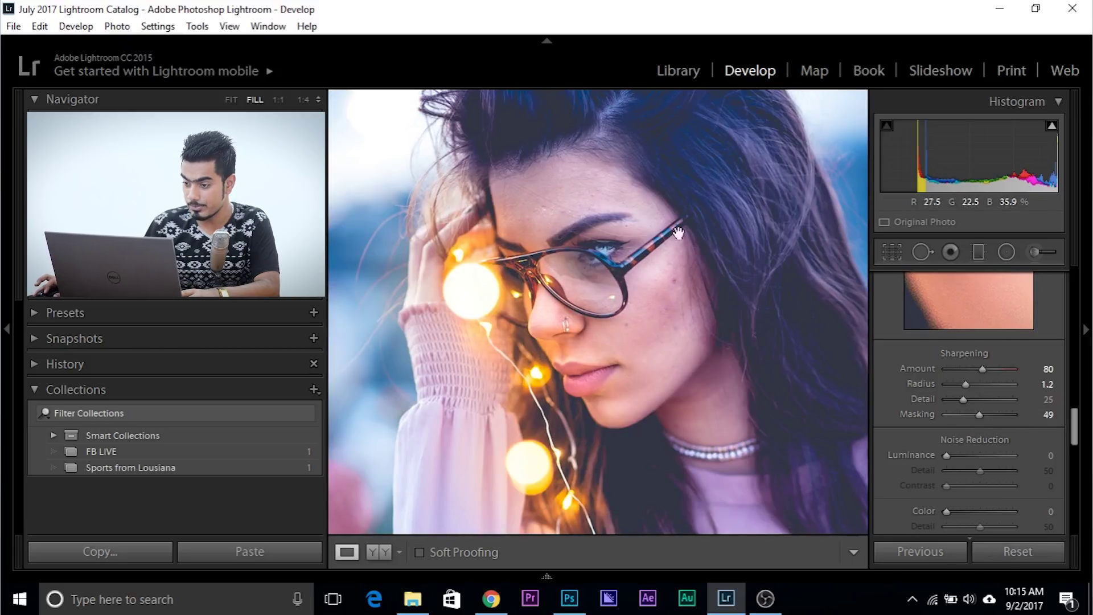
pyautogui.click(590, 251)
pyautogui.click(590, 251)
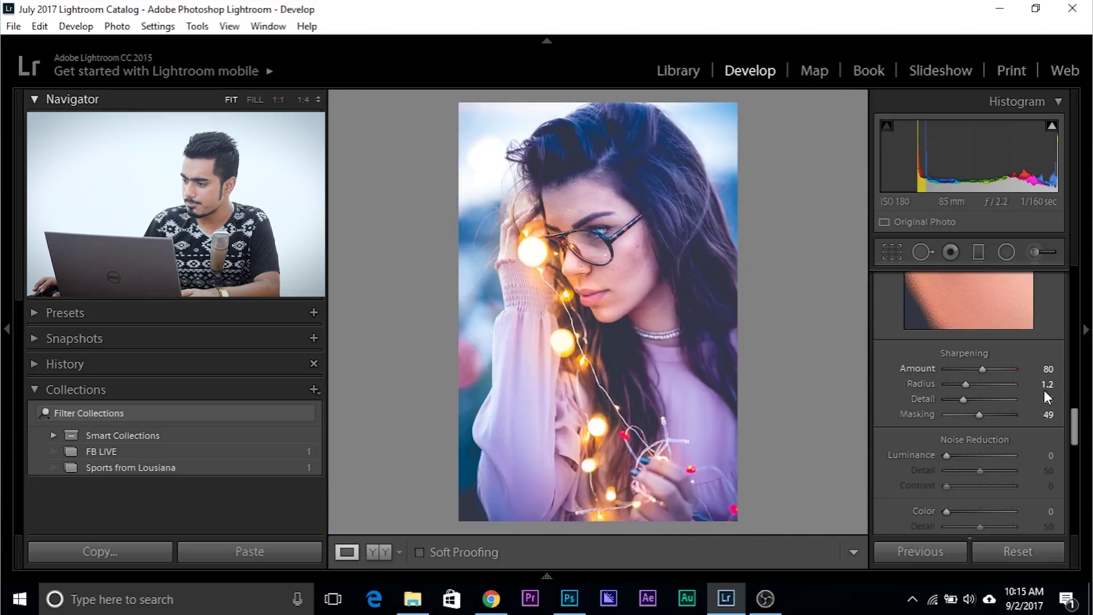
# - Add a dark post-crop vignette with Amount -38, Midpoint 32, Roundness -12 and Feather 54
pyautogui.scroll(-1, 1077, 420)
pyautogui.moveTo(1077, 420); pyautogui.dragTo(1089, 512)
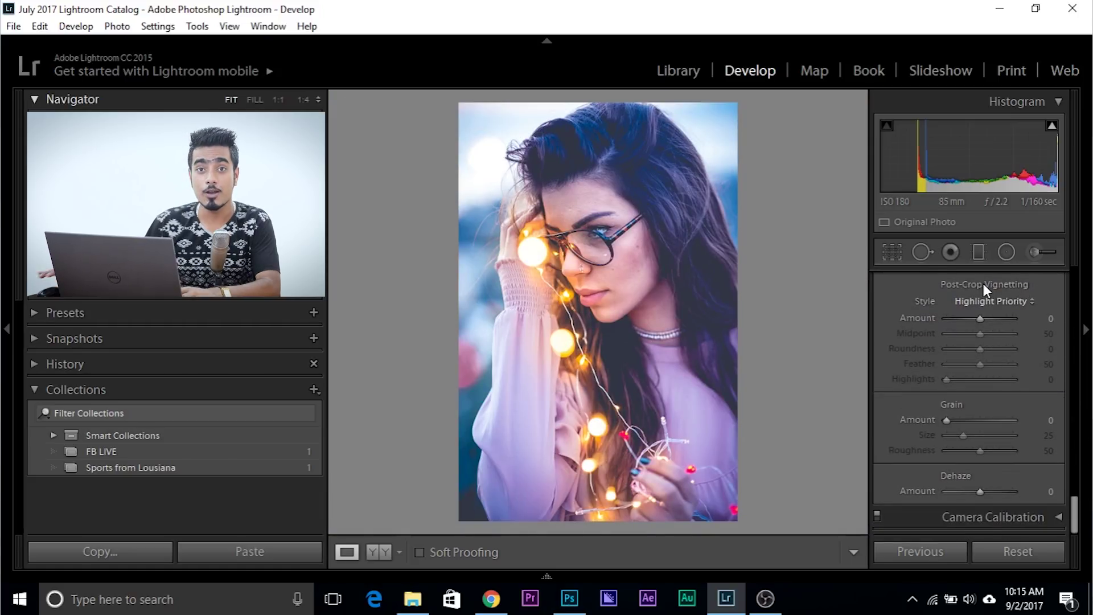
pyautogui.moveTo(984, 319); pyautogui.dragTo(831, 330)
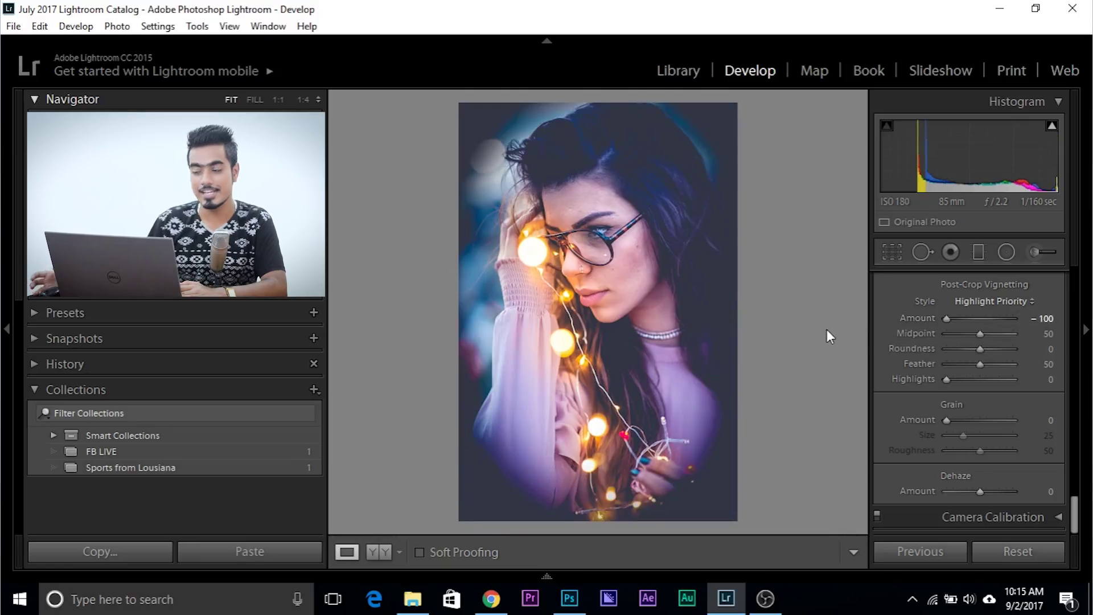
pyautogui.moveTo(979, 362); pyautogui.dragTo(869, 361)
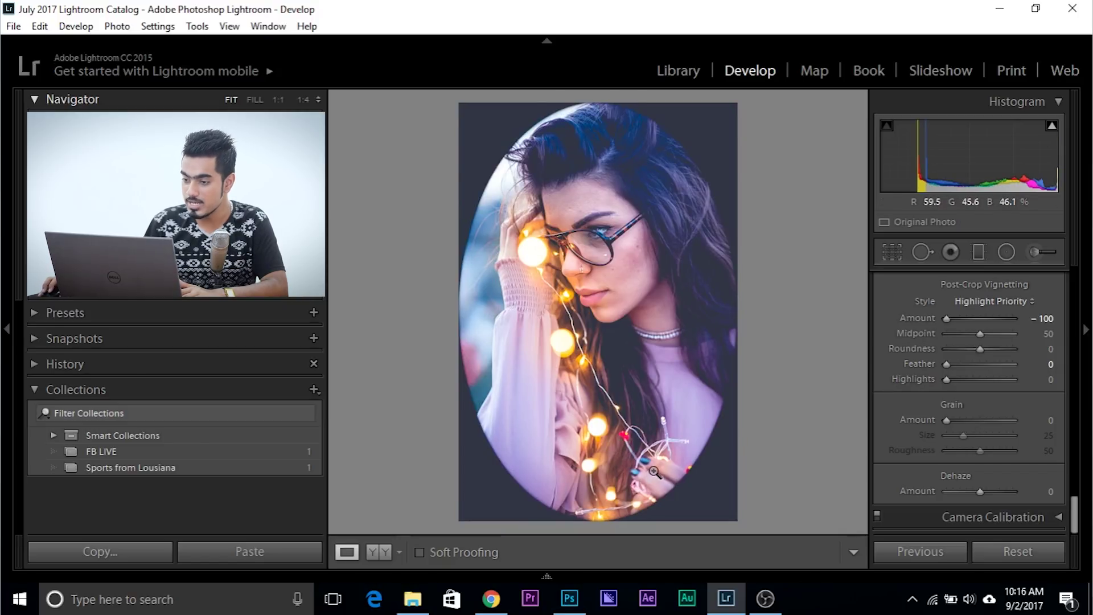
pyautogui.moveTo(980, 333)
pyautogui.mouseDown()
pyautogui.moveTo(968, 334)
pyautogui.moveTo(992, 349)
pyautogui.mouseUp()
pyautogui.moveTo(976, 350)
pyautogui.mouseDown()
pyautogui.moveTo(944, 351)
pyautogui.moveTo(975, 344)
pyautogui.moveTo(968, 334)
pyautogui.moveTo(961, 363)
pyautogui.moveTo(985, 362)
pyautogui.mouseUp()
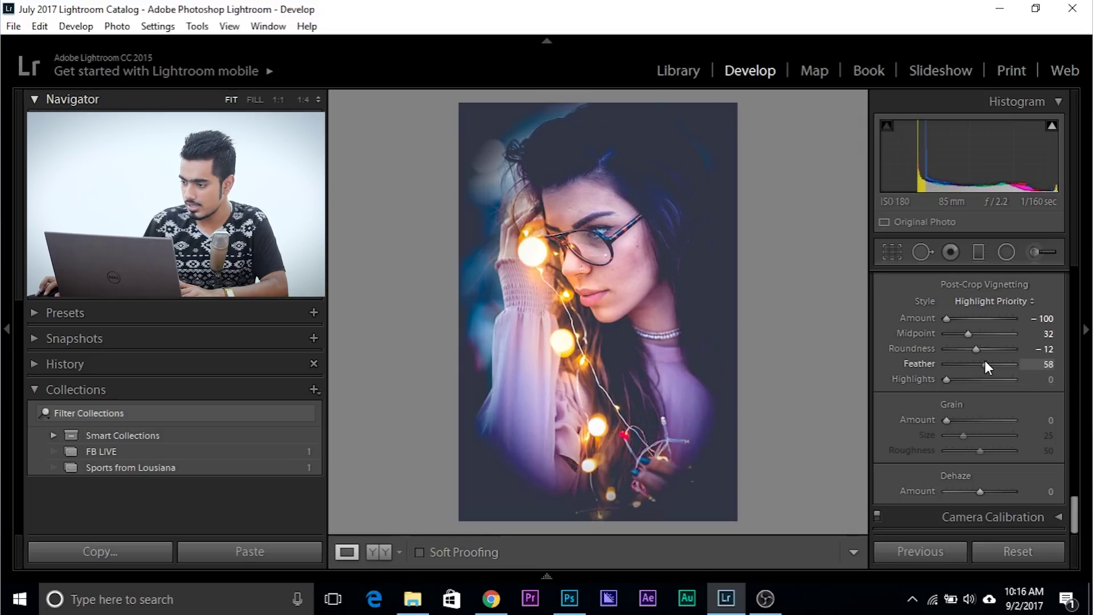
pyautogui.moveTo(986, 363); pyautogui.dragTo(983, 364)
pyautogui.moveTo(948, 320)
pyautogui.mouseDown()
pyautogui.moveTo(978, 319)
pyautogui.moveTo(969, 325)
pyautogui.mouseUp()
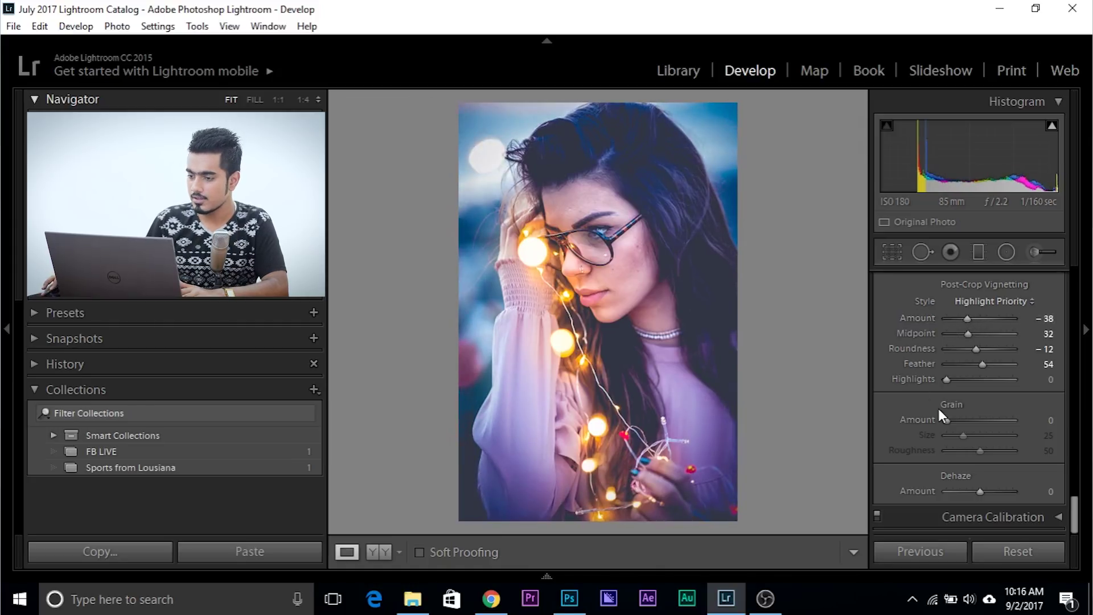
# - Paint a new Adjustment Brush mask over the face and glasses beside the large bulb
pyautogui.scroll(15, 938, 409)
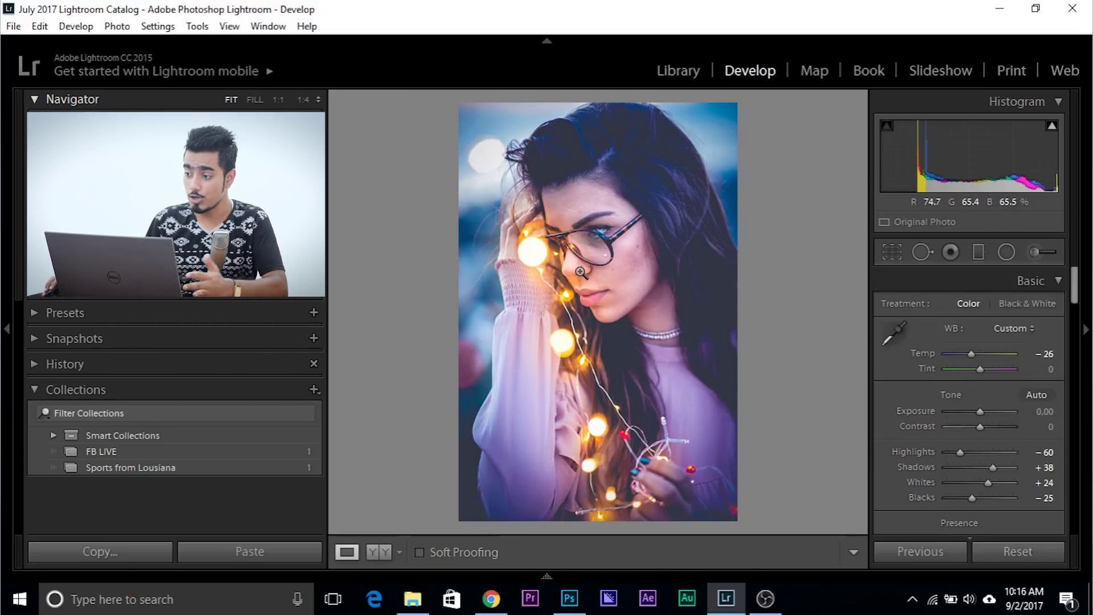
pyautogui.click(1035, 251)
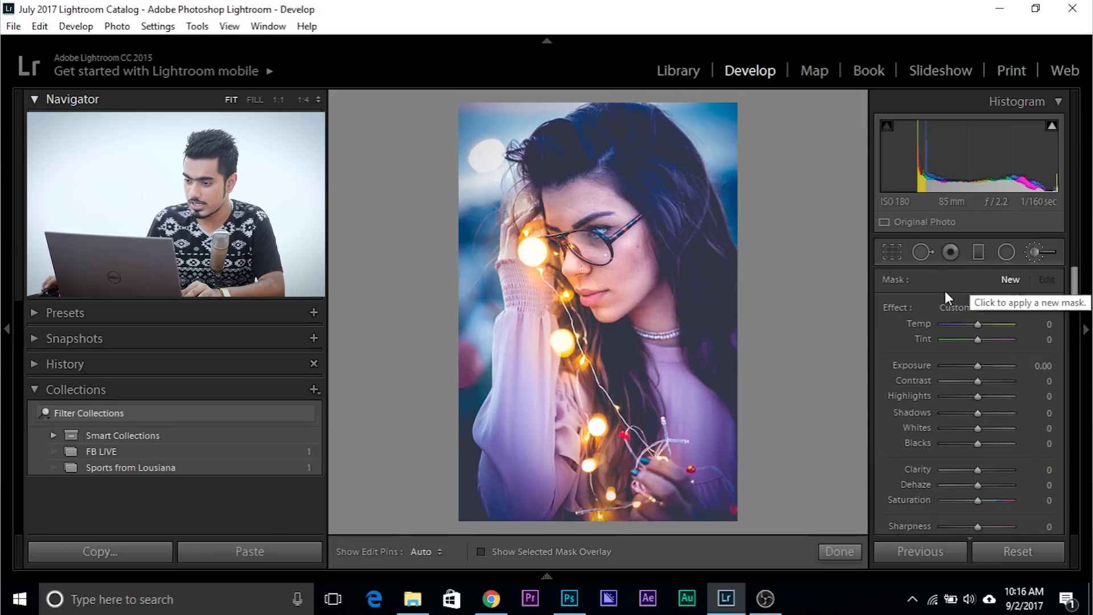
pyautogui.scroll(-4, 570, 248)
pyautogui.click(555, 238)
pyautogui.moveTo(563, 265); pyautogui.dragTo(577, 296)
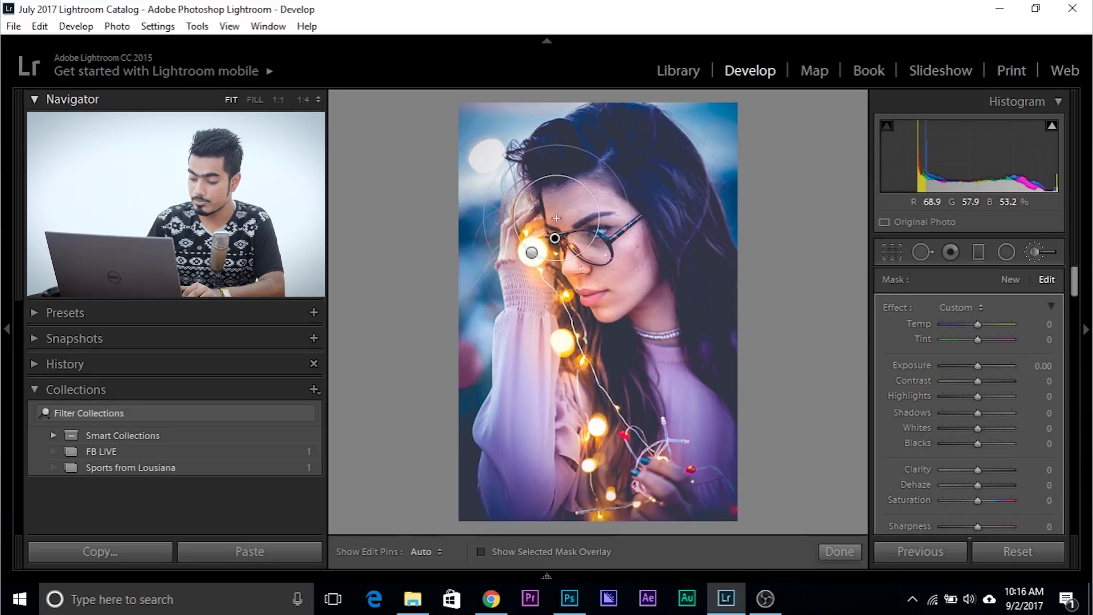
# - Check the painted area with the mask overlay and edit pins, and set the brush mask's Clarity to 75
pyautogui.press('o')
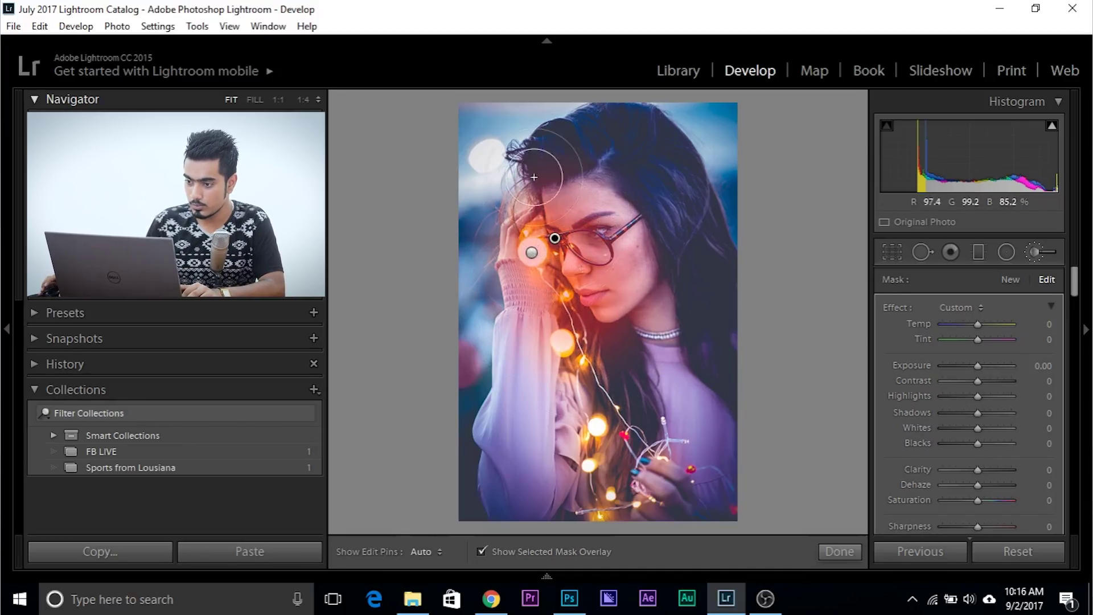
pyautogui.press('o')
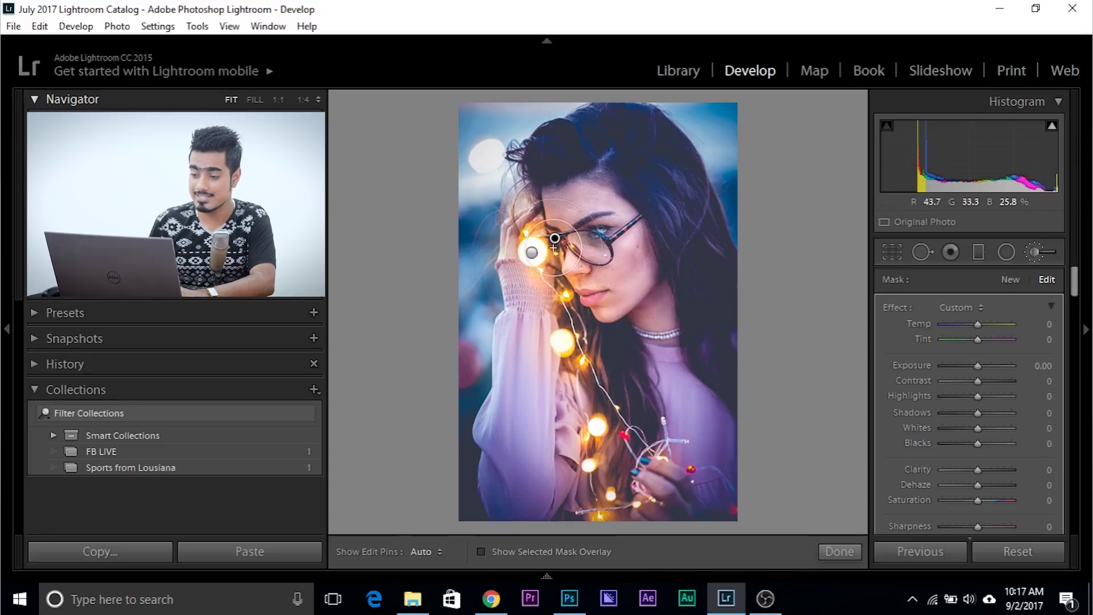
pyautogui.press('h')
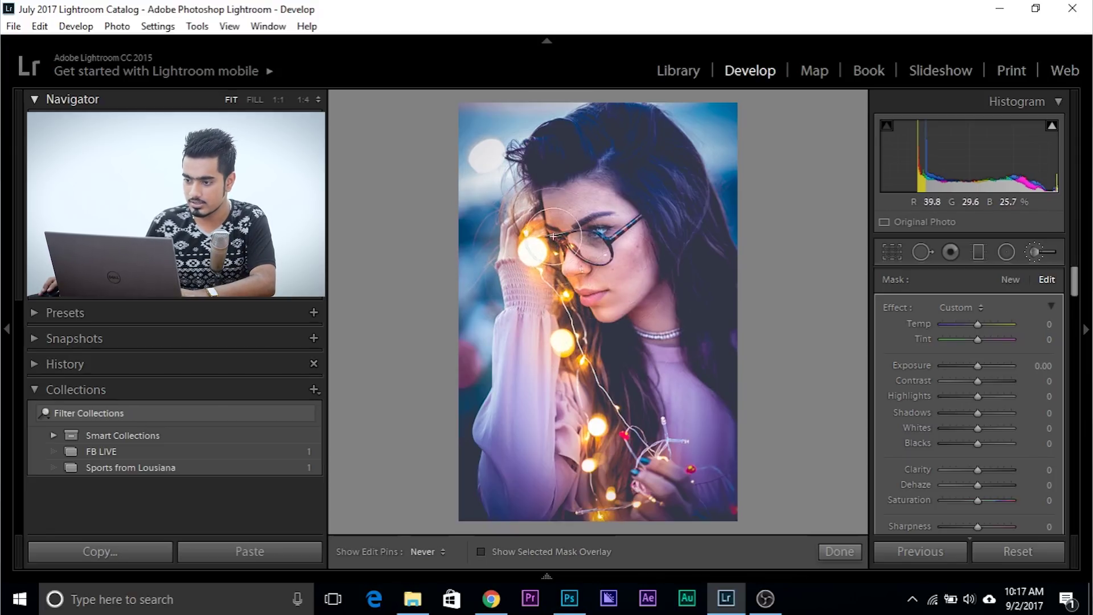
pyautogui.press('h')
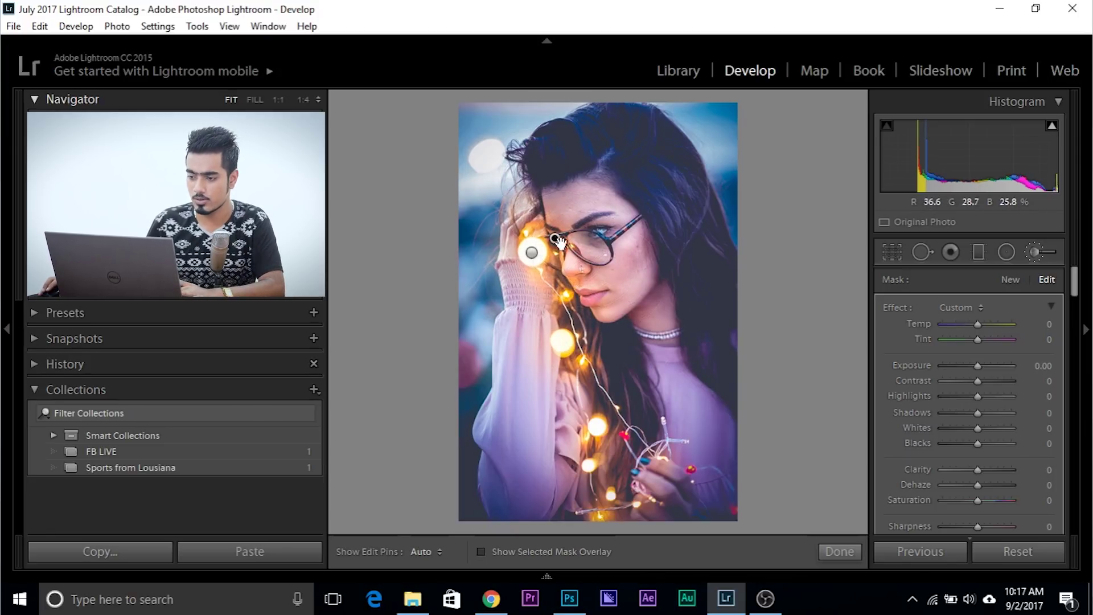
pyautogui.scroll(-2, 961, 431)
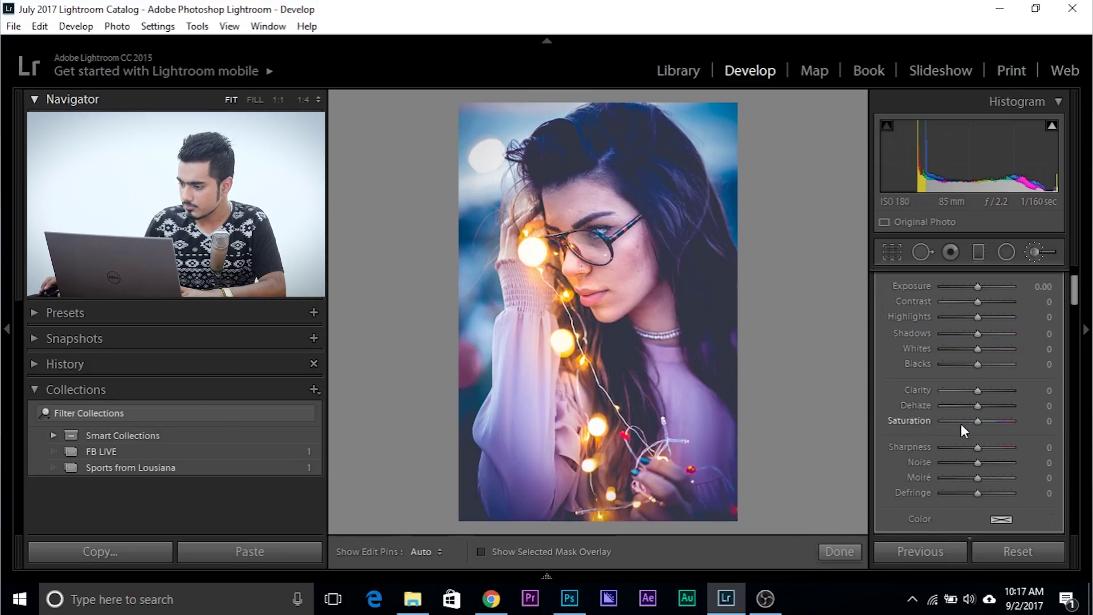
pyautogui.moveTo(979, 390); pyautogui.dragTo(1002, 391)
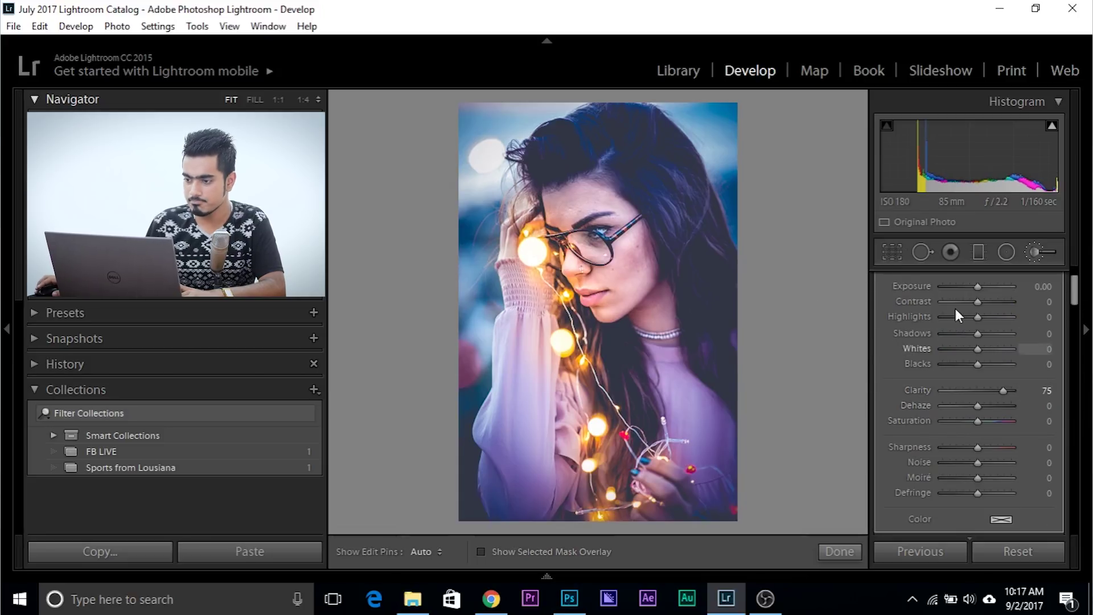
# - Set the face brush mask's Dehaze to 6, finish brushing, and compare the photo before and after the edits
pyautogui.scroll(-3, 928, 441)
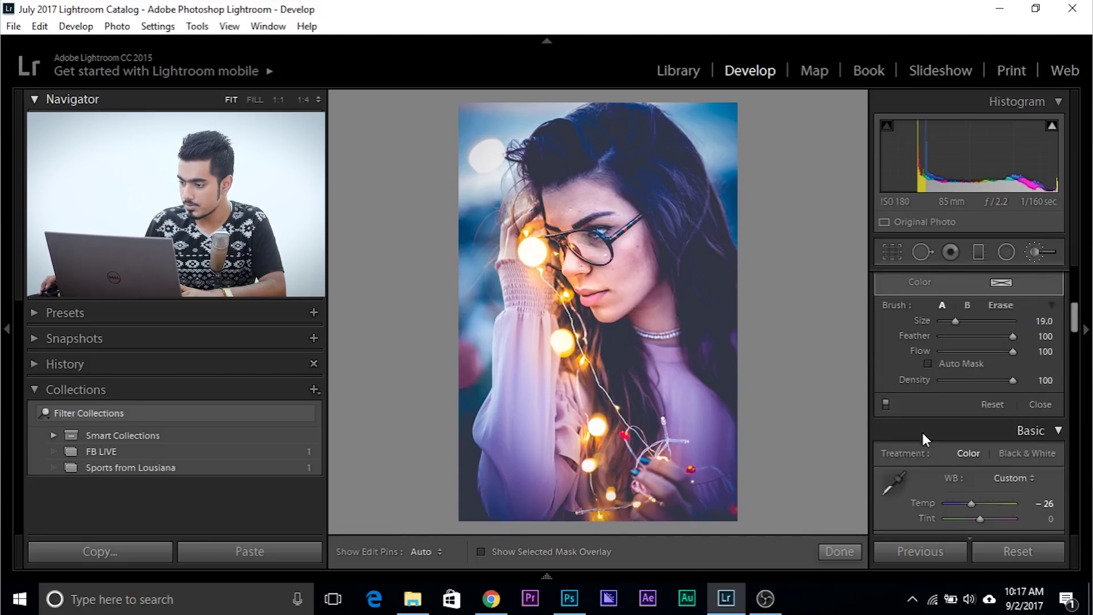
pyautogui.scroll(2, 968, 382)
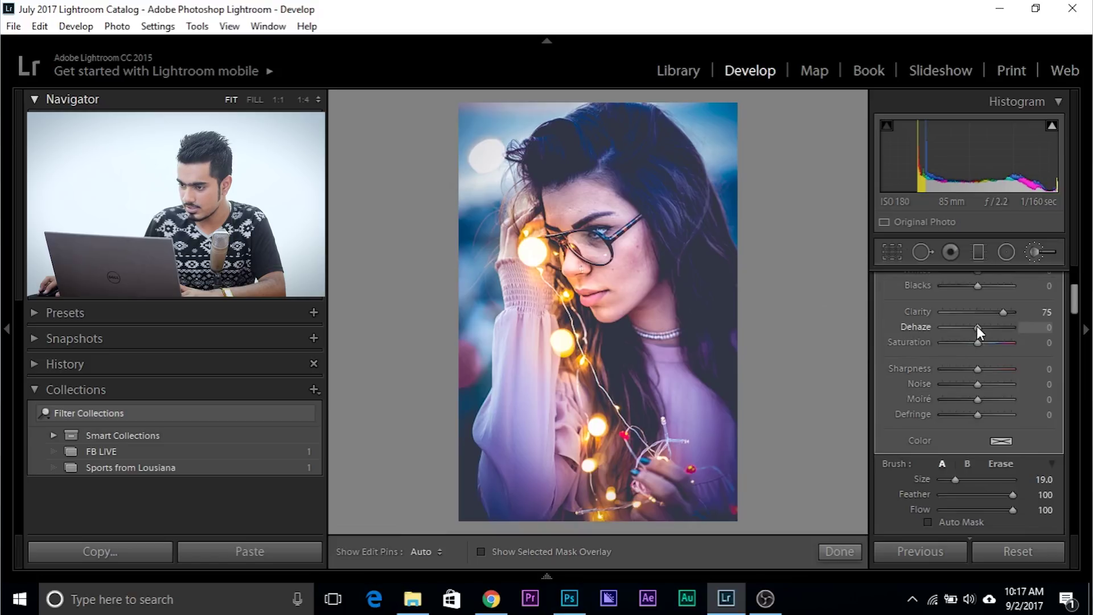
pyautogui.moveTo(983, 326); pyautogui.dragTo(979, 329)
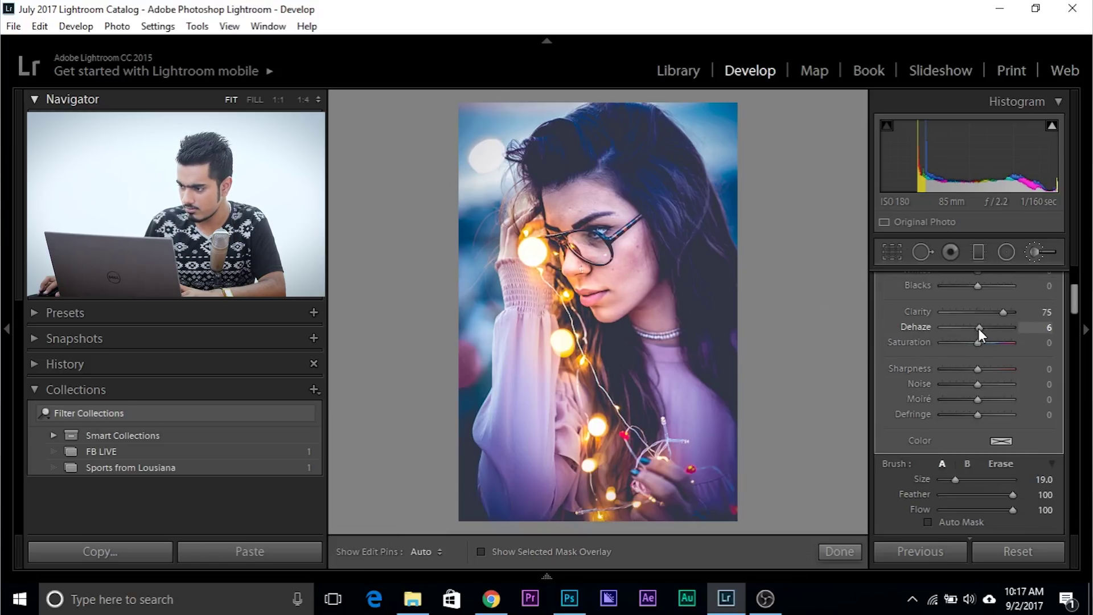
pyautogui.scroll(4, 999, 268)
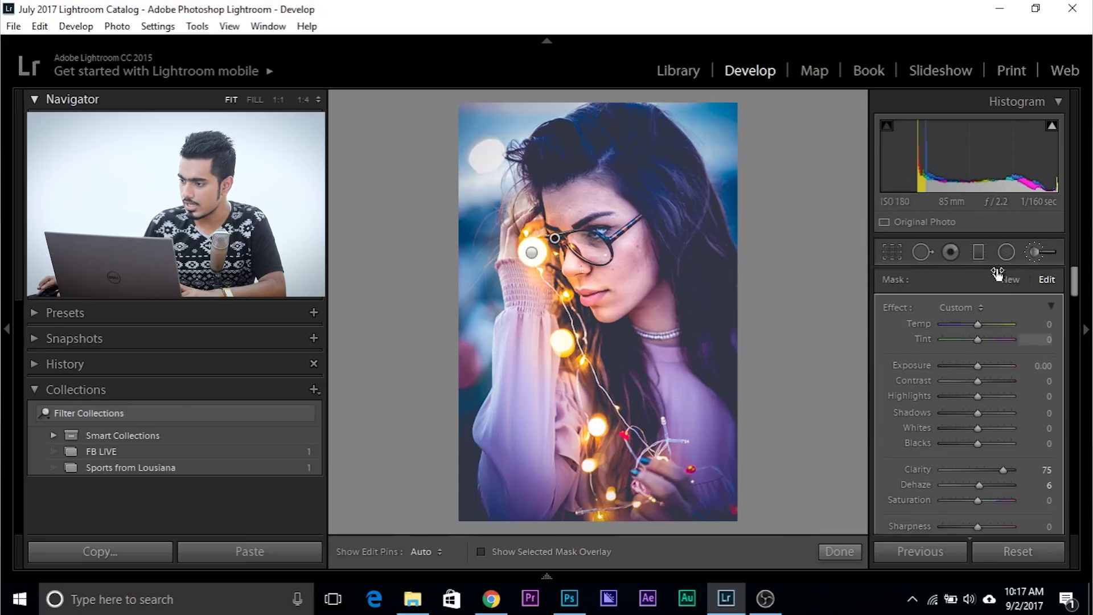
pyautogui.click(1036, 250)
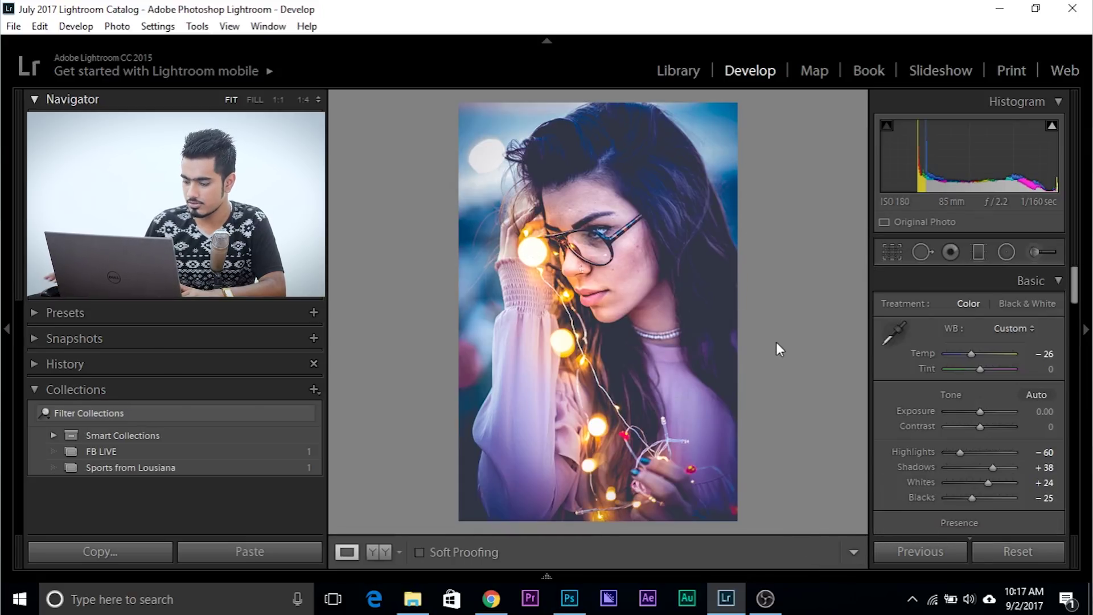
pyautogui.press('\\')
pyautogui.press('\\')
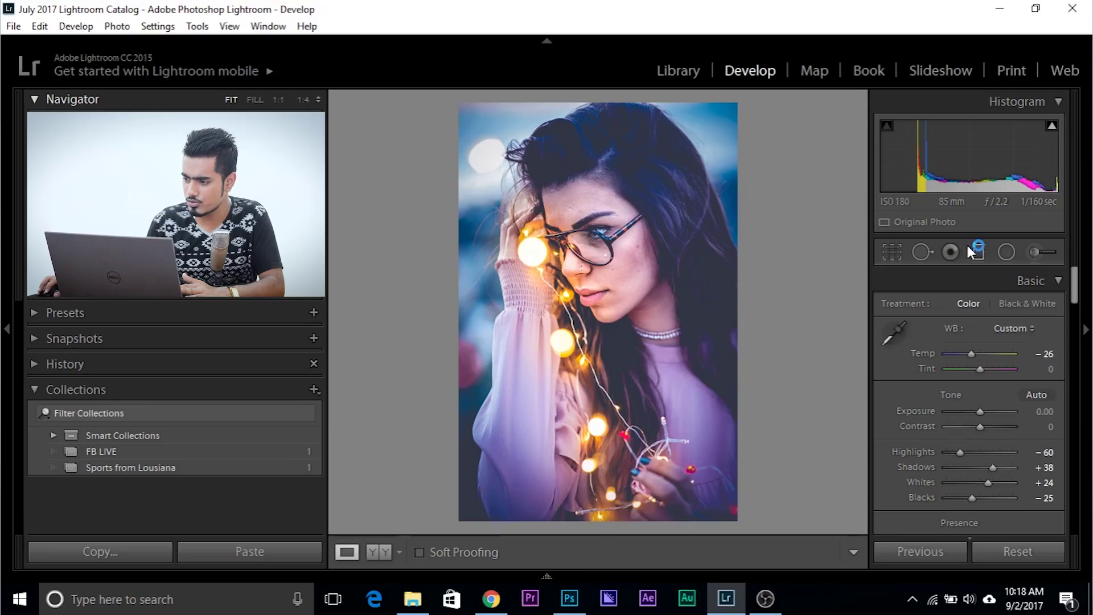
# - Add a diagonal graduated filter rising from the photo's lower-right corner, with Temp 86 and Exposure 0.87
pyautogui.click(984, 252)
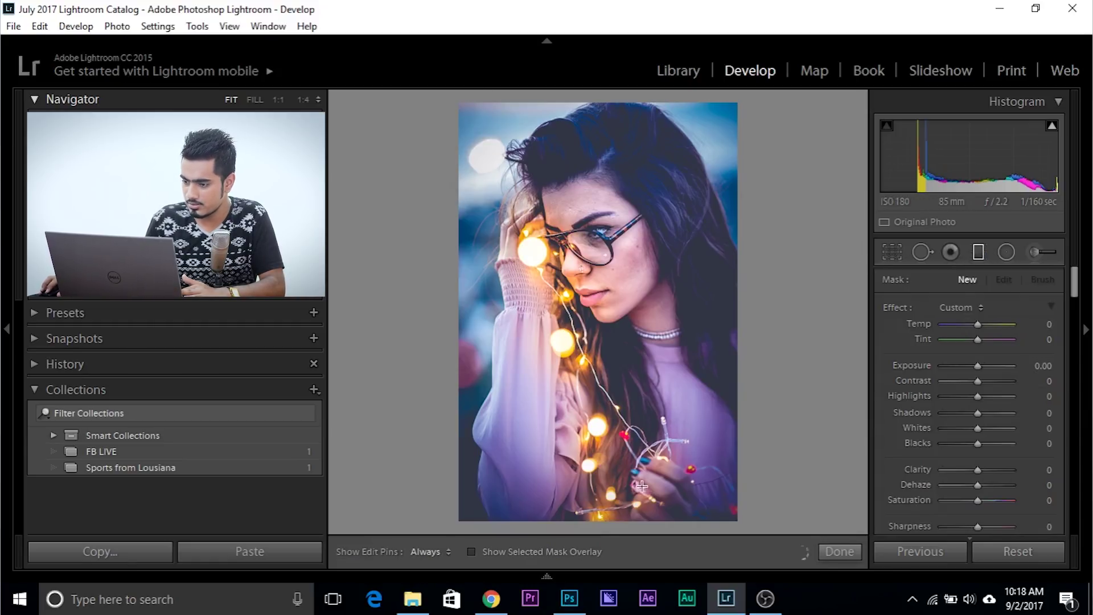
pyautogui.moveTo(700, 490); pyautogui.dragTo(637, 333)
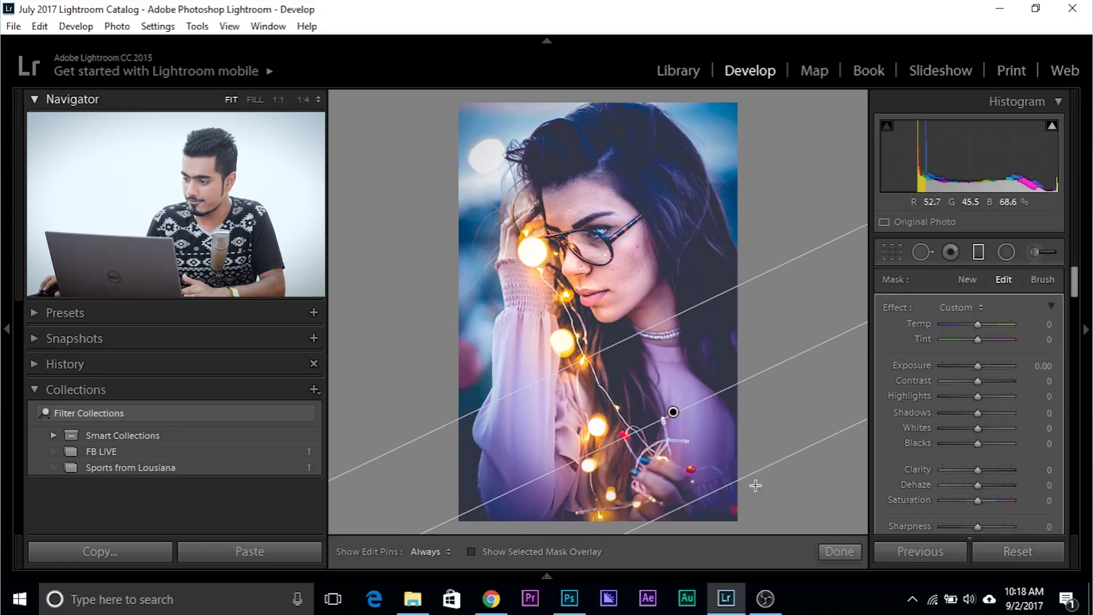
pyautogui.moveTo(978, 325); pyautogui.dragTo(1006, 322)
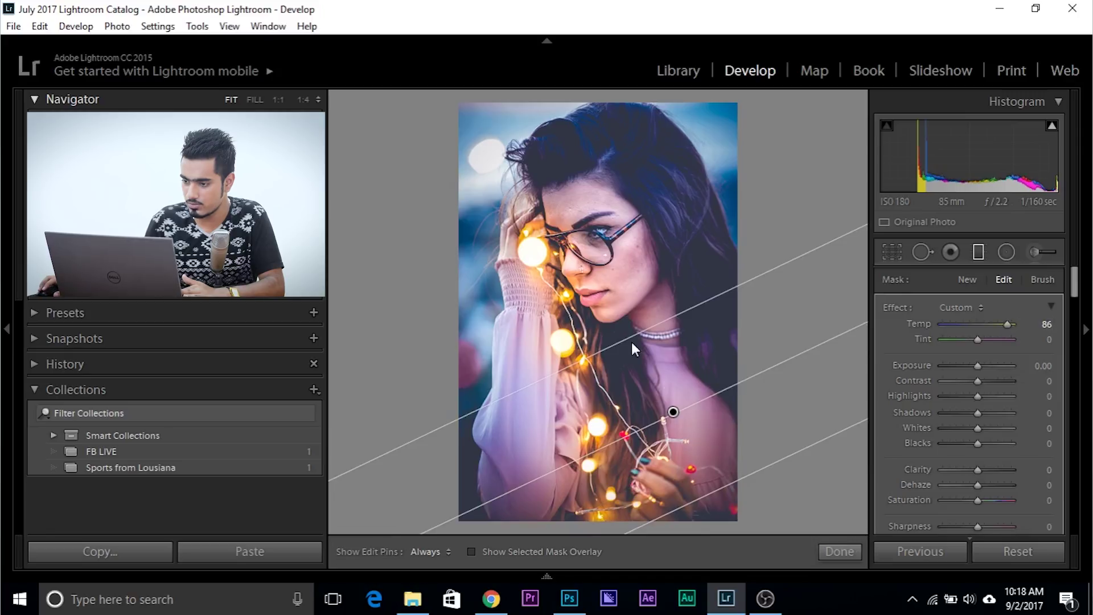
pyautogui.moveTo(626, 324); pyautogui.dragTo(623, 312)
pyautogui.moveTo(976, 365)
pyautogui.mouseDown()
pyautogui.moveTo(989, 364)
pyautogui.moveTo(979, 364)
pyautogui.mouseUp()
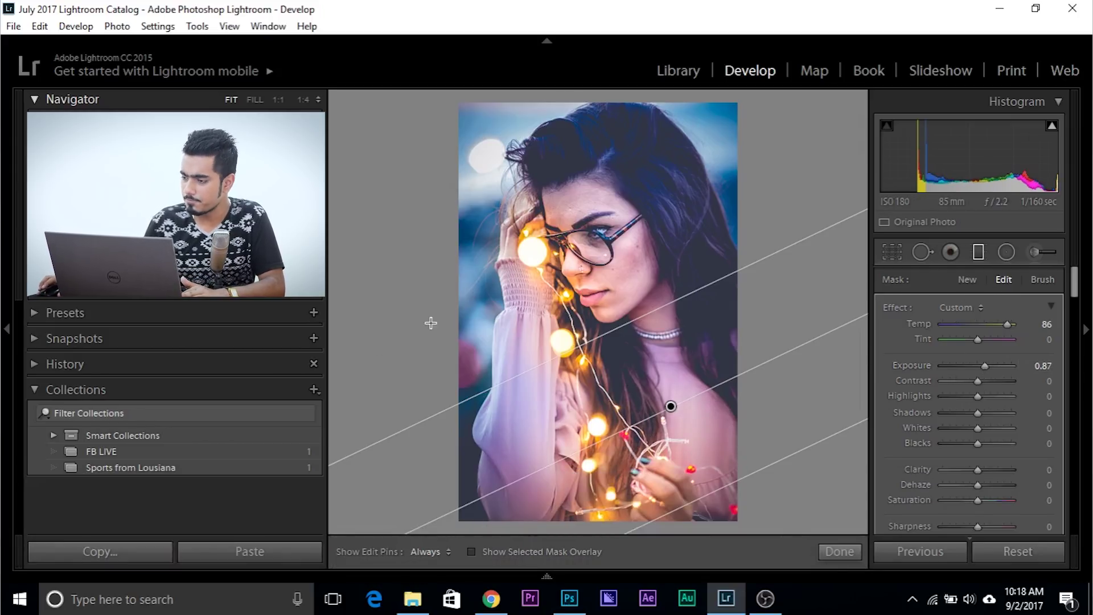
pyautogui.click(978, 252)
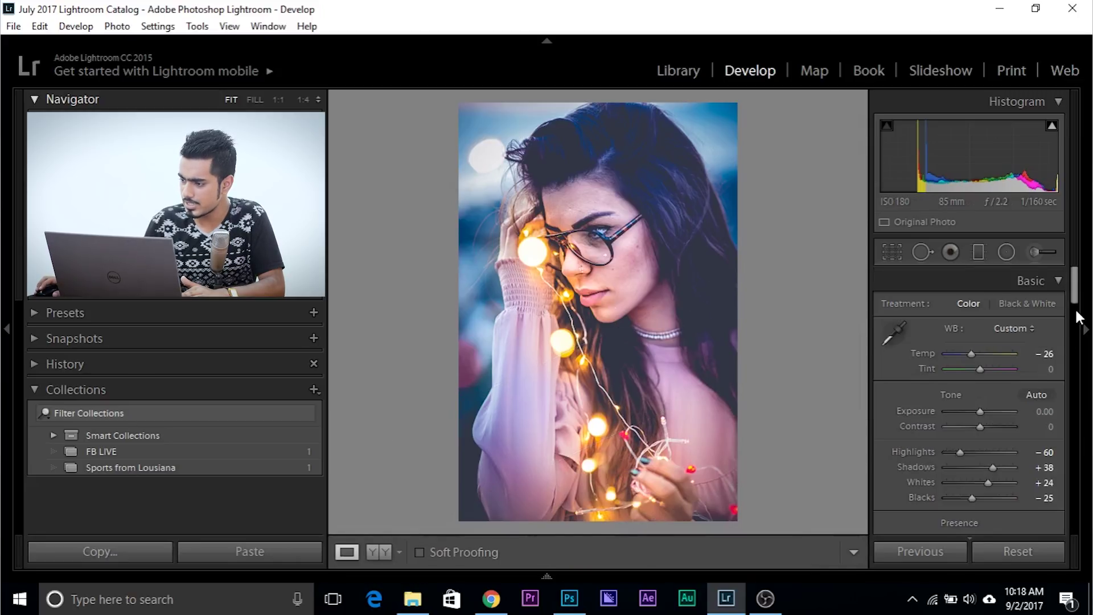
# - Set the HSL Luminance of Blue to -18 and of Red to -4
pyautogui.moveTo(1086, 283); pyautogui.dragTo(1083, 356)
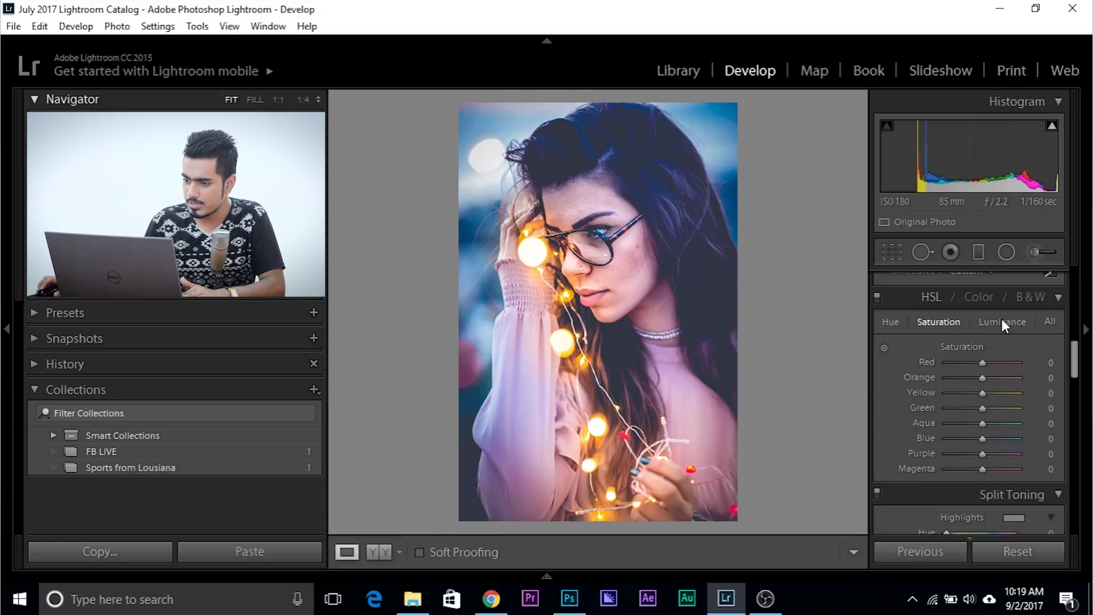
pyautogui.click(1005, 321)
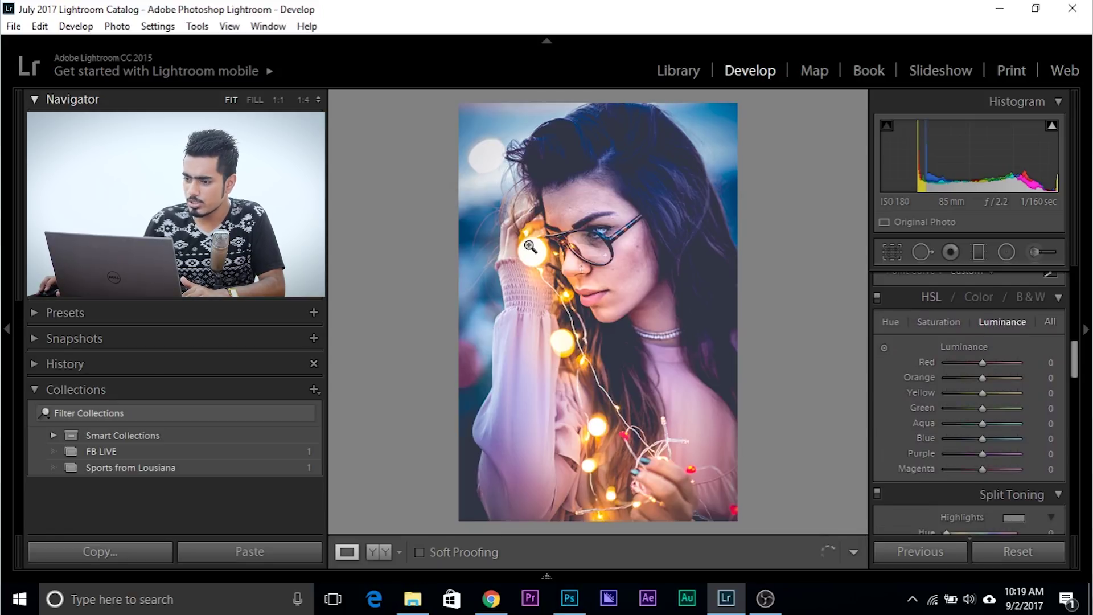
pyautogui.moveTo(982, 439); pyautogui.dragTo(975, 440)
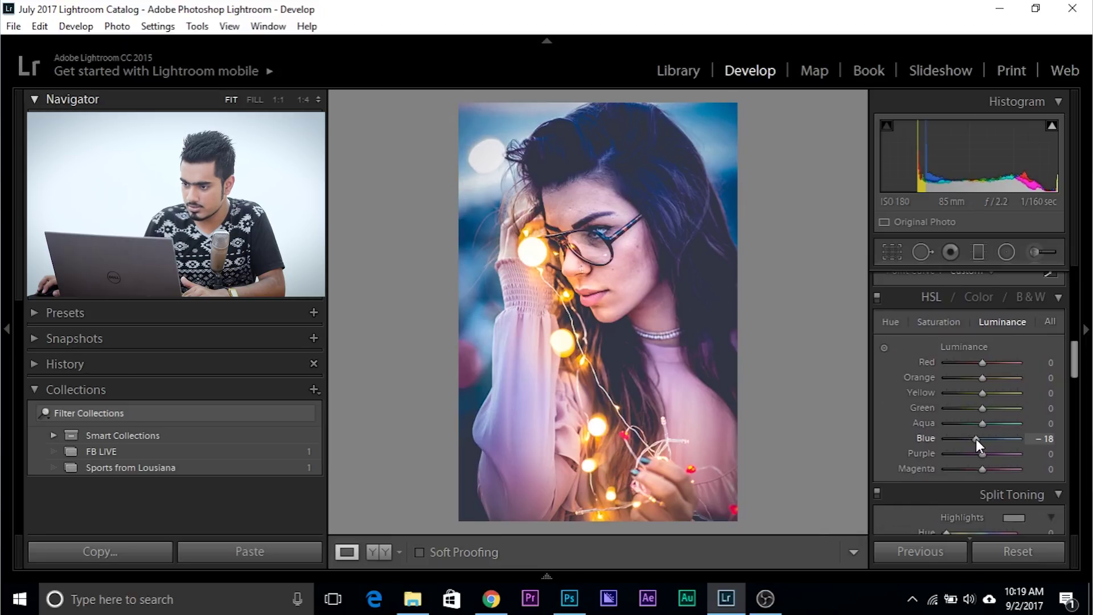
pyautogui.moveTo(981, 363); pyautogui.dragTo(985, 360)
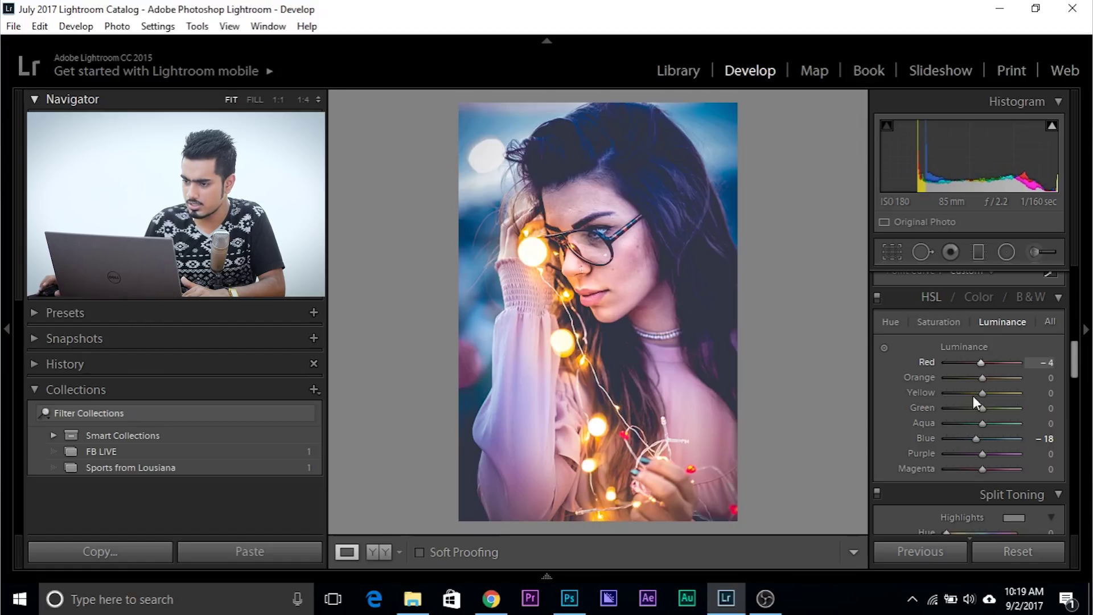
pyautogui.click(950, 322)
pyautogui.click(1010, 320)
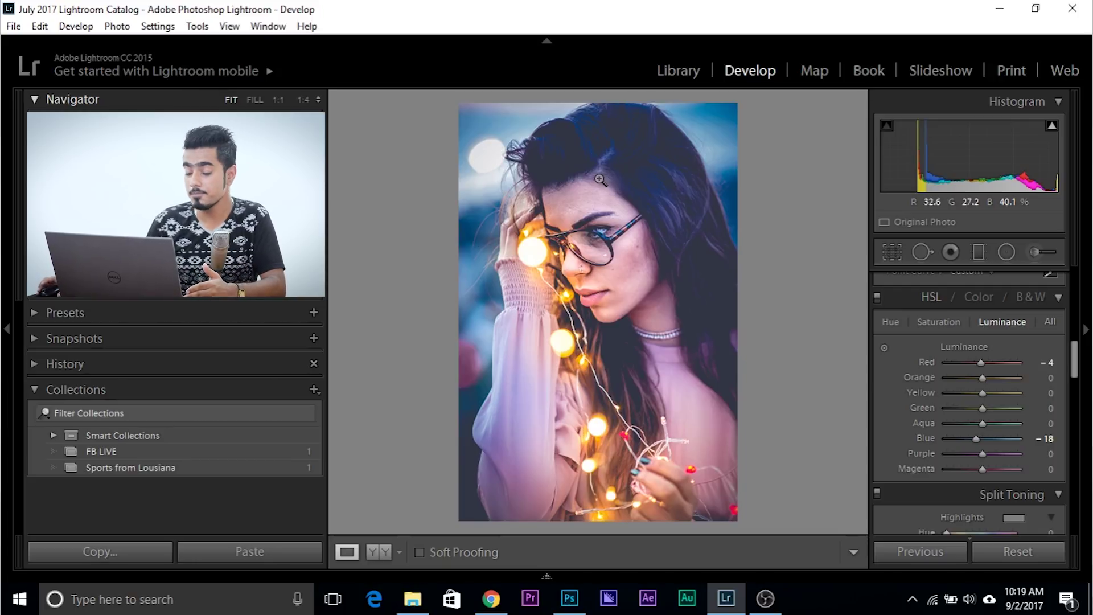
# - Save the current edit as a snapshot named Version 4 and compare it with the Version 1 snapshot
pyautogui.rightClick(599, 177)
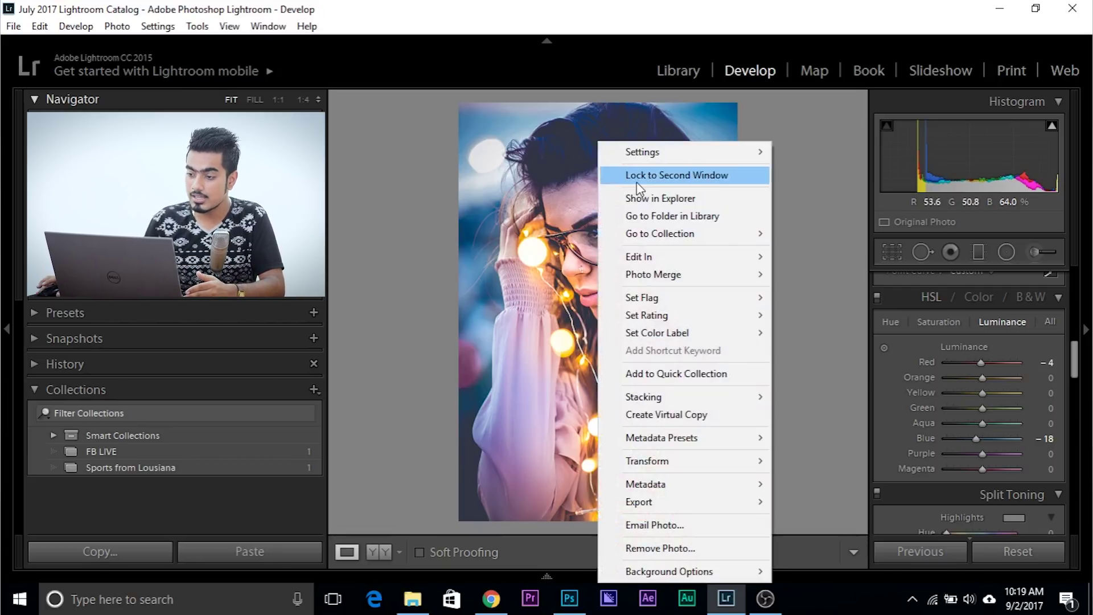
pyautogui.moveTo(694, 263)
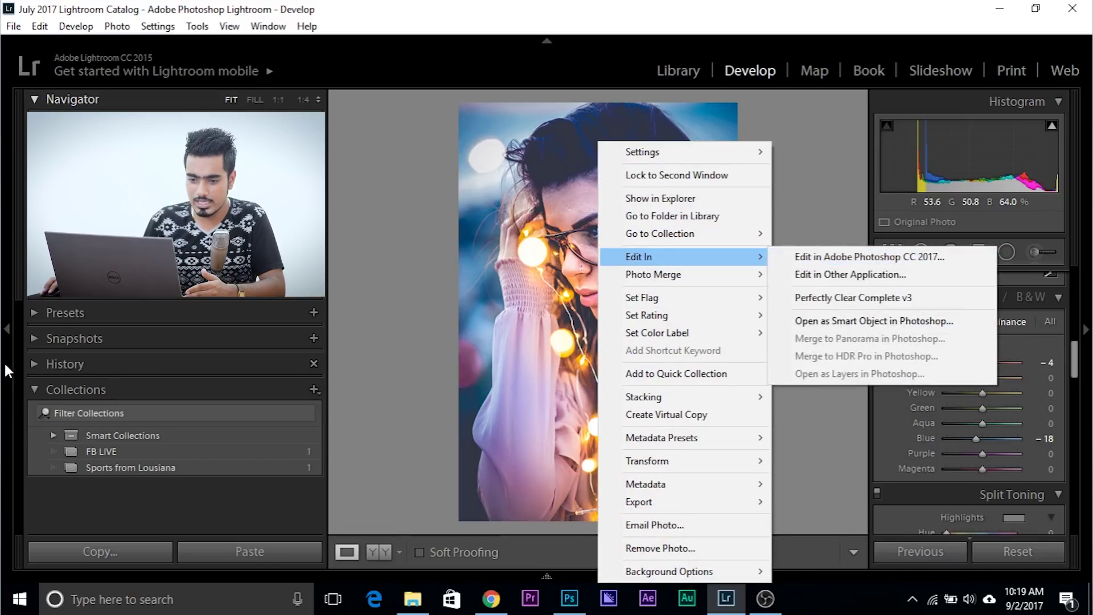
pyautogui.click(35, 338)
pyautogui.click(314, 339)
pyautogui.write('Version 4')
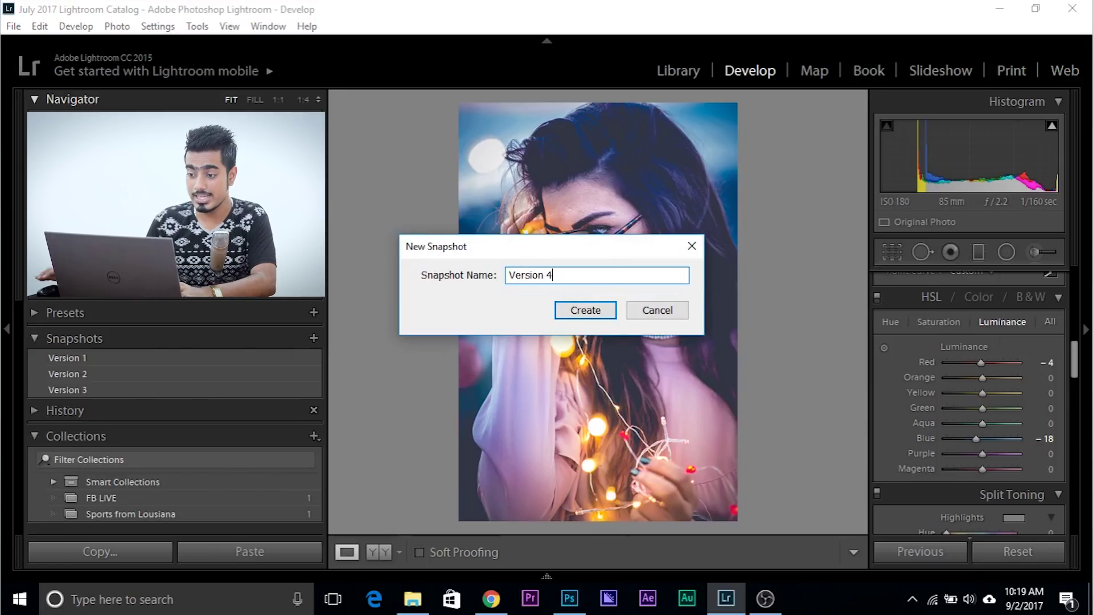
pyautogui.click(590, 311)
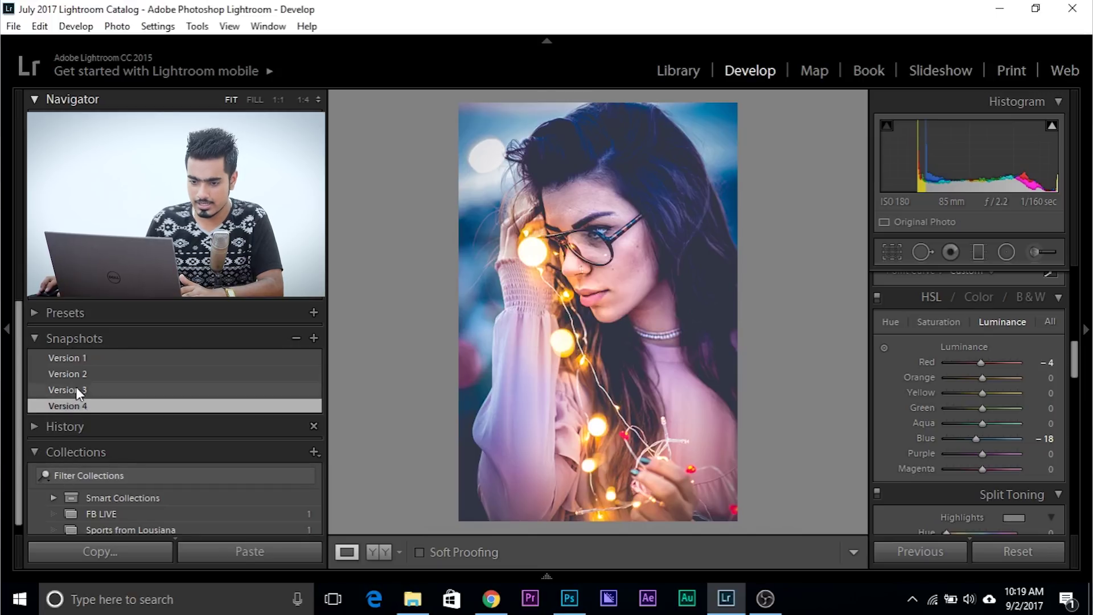
pyautogui.click(84, 358)
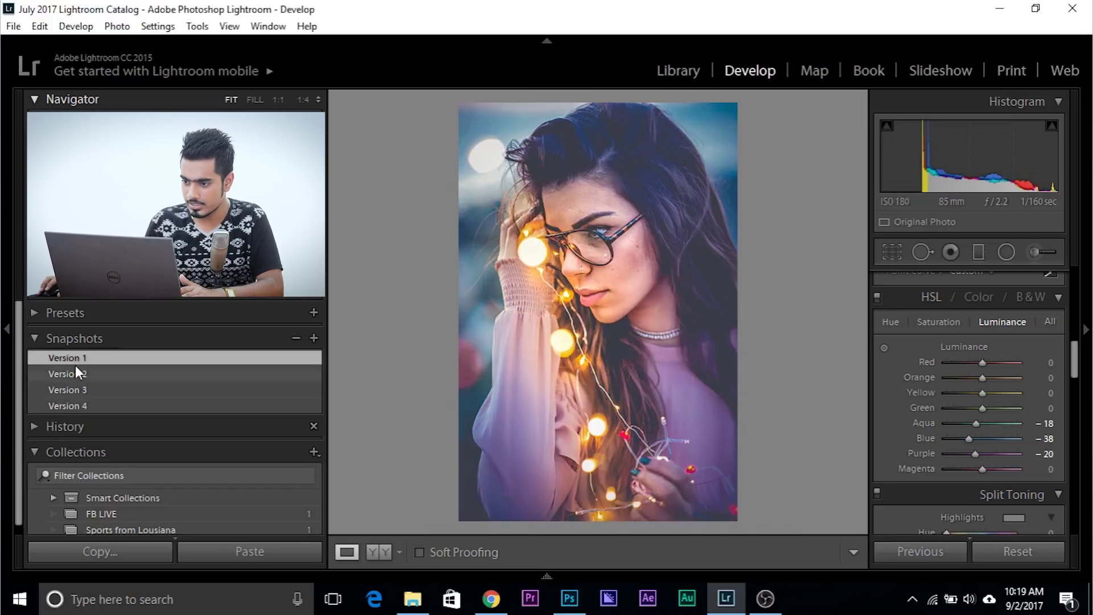
pyautogui.click(77, 404)
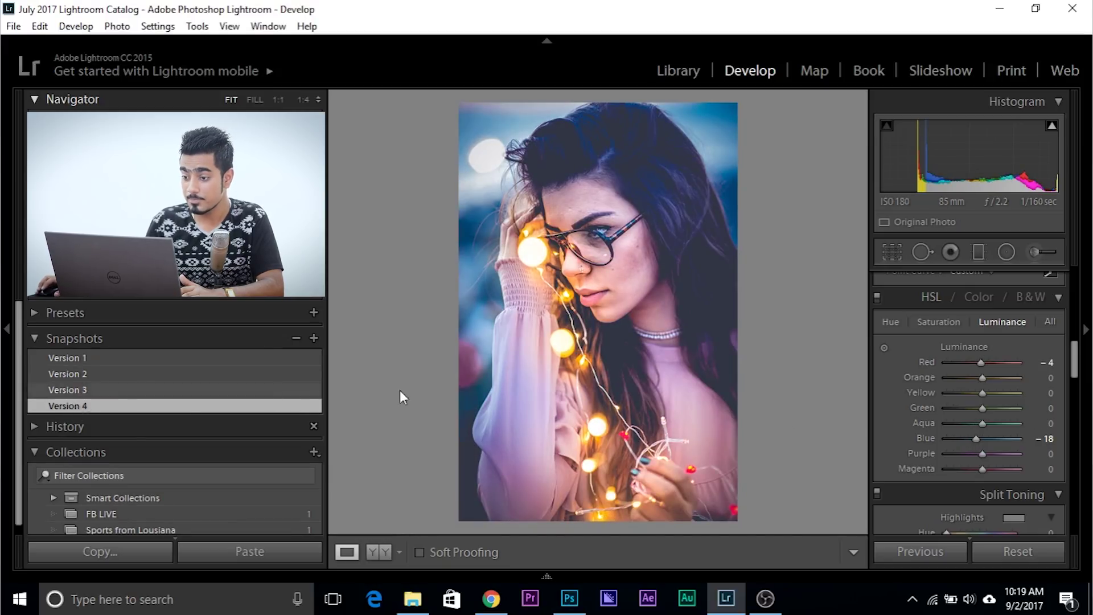
# - Lower the photo's overall Exposure to -0.24 and set the large bulb's existing brush mask Exposure to 0.41
pyautogui.moveTo(1070, 362); pyautogui.dragTo(1069, 285)
pyautogui.moveTo(979, 409); pyautogui.dragTo(978, 409)
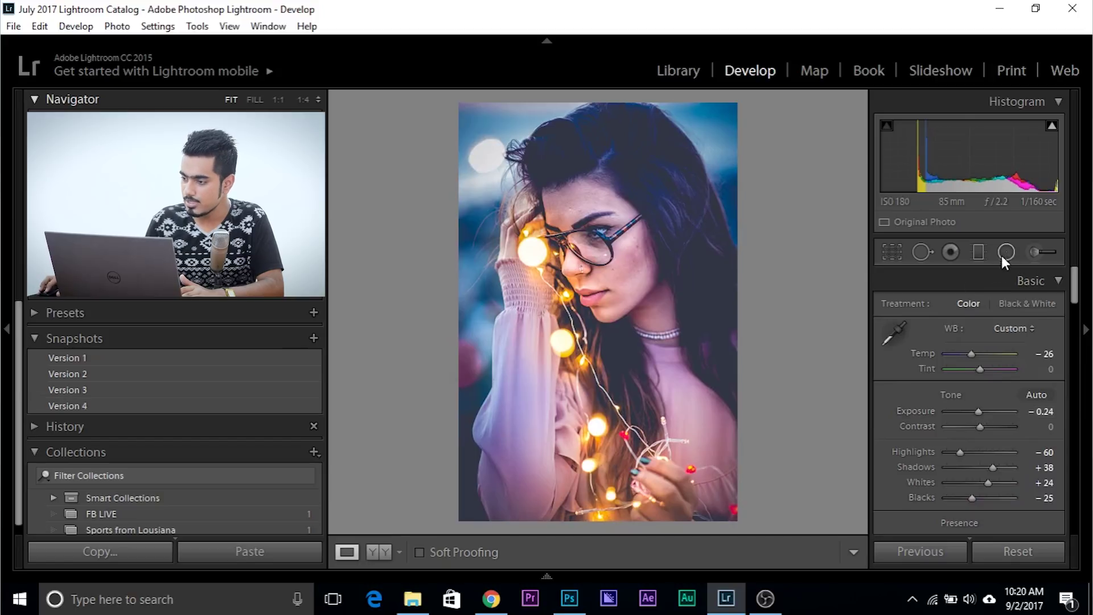
pyautogui.click(1033, 252)
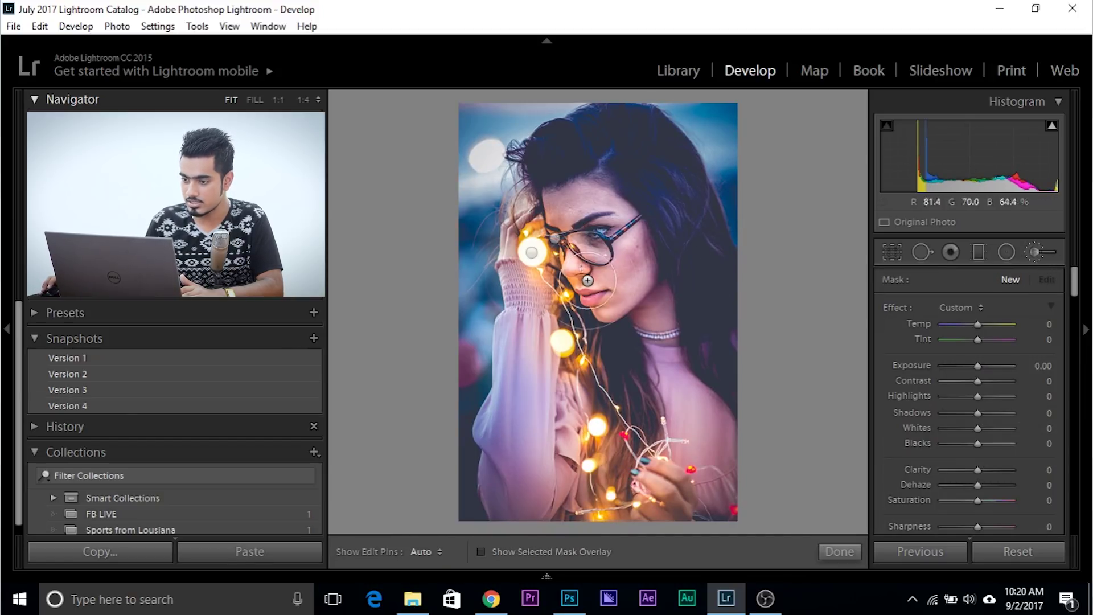
pyautogui.press('h')
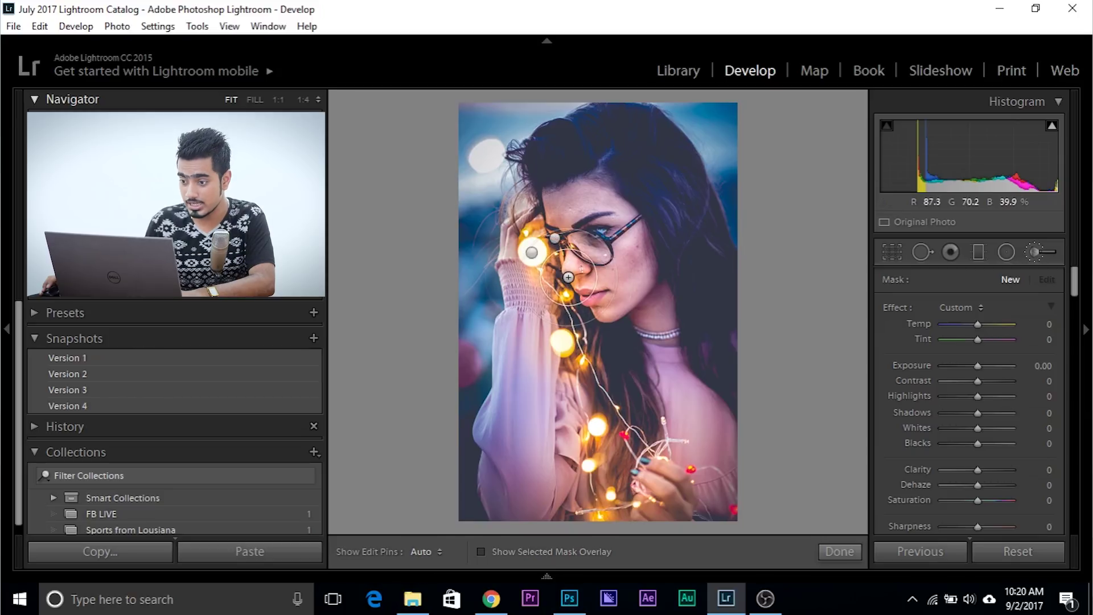
pyautogui.click(531, 252)
pyautogui.moveTo(979, 364); pyautogui.dragTo(983, 364)
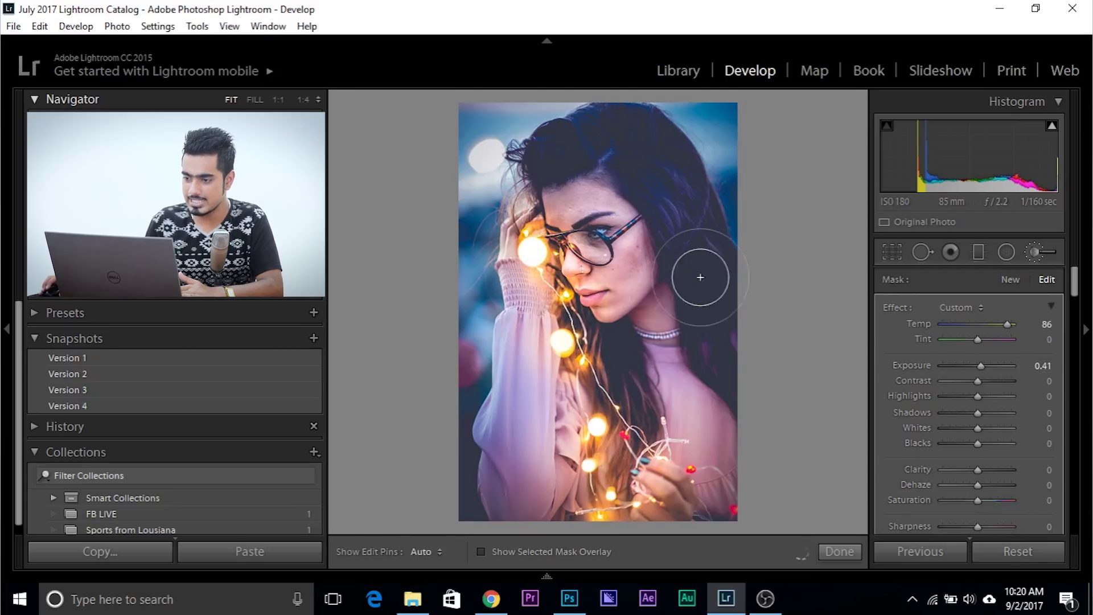
pyautogui.click(1022, 252)
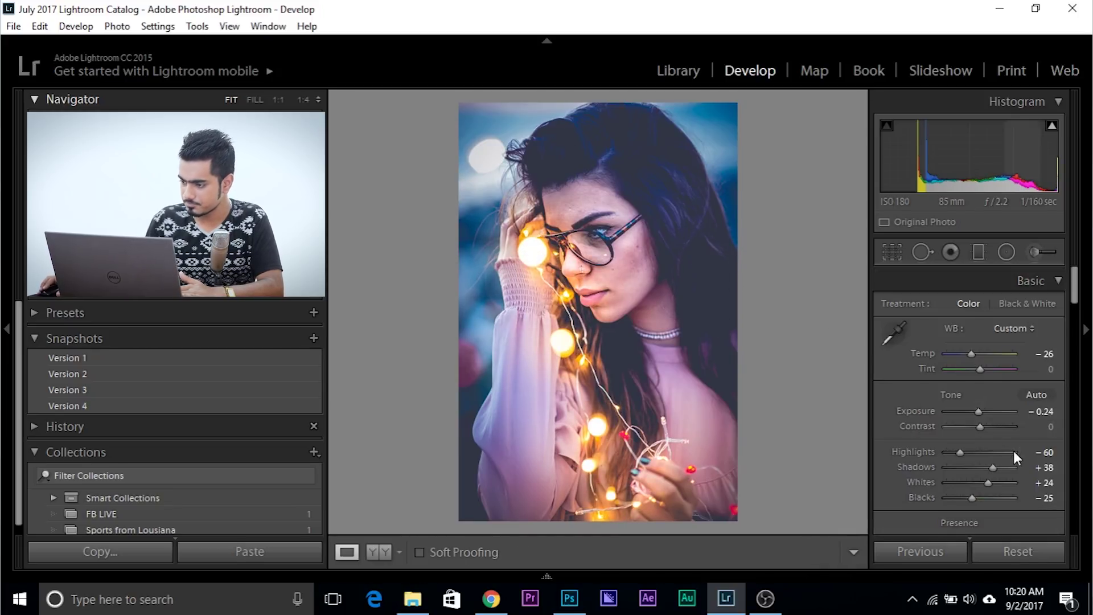
# - Set the post-crop vignette Midpoint to 18 and update the Version 4 snapshot with the current settings
pyautogui.scroll(-3, 1084, 316)
pyautogui.scroll(-10, 1085, 316)
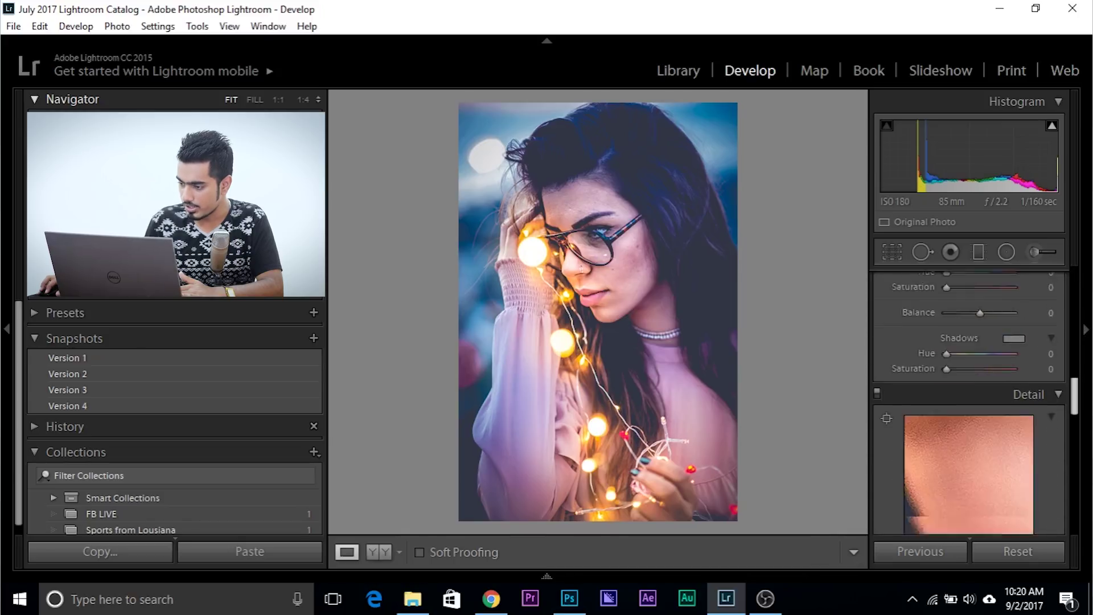
pyautogui.scroll(-6, 999, 470)
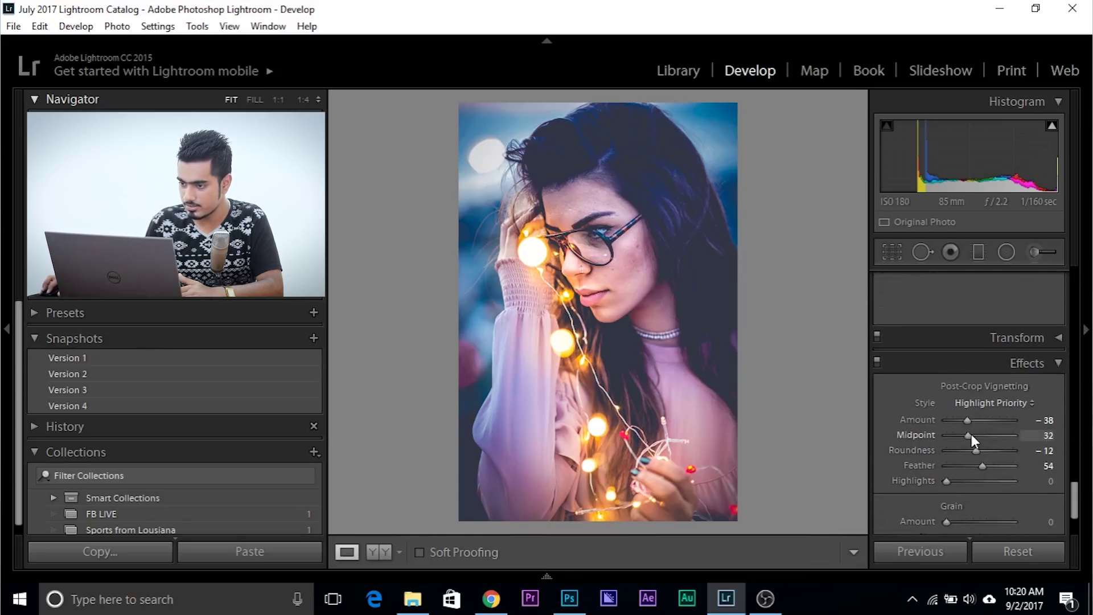
pyautogui.moveTo(968, 435); pyautogui.dragTo(962, 431)
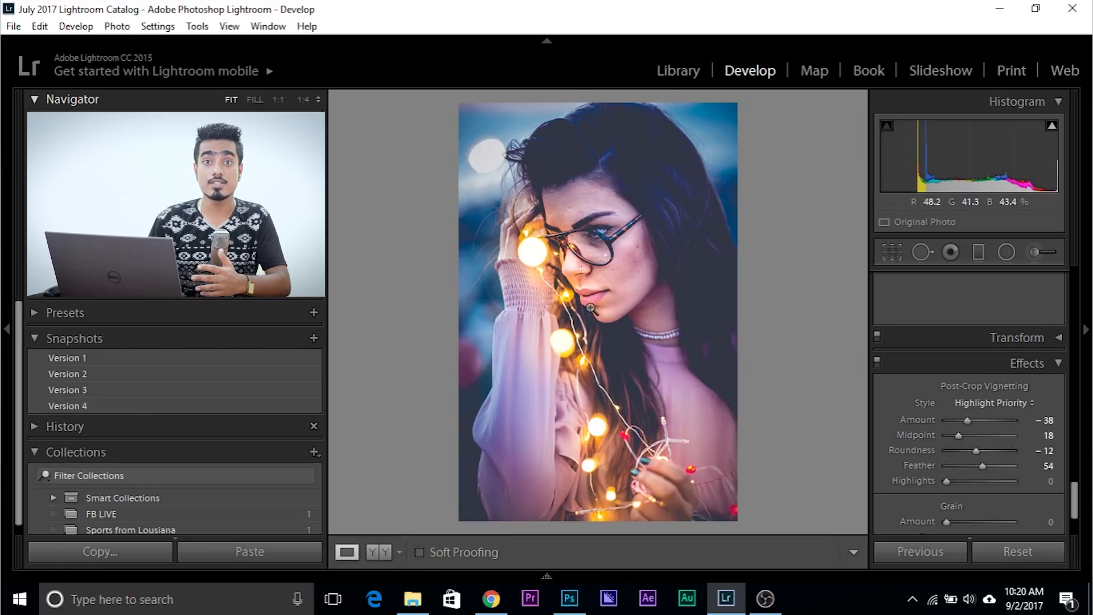
pyautogui.rightClick(86, 406)
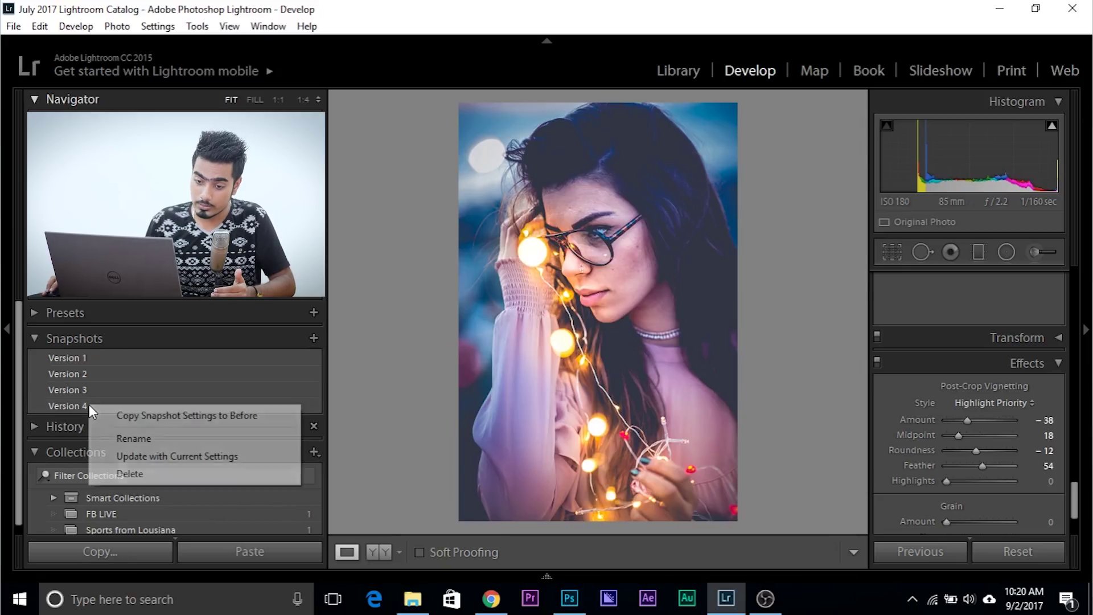
pyautogui.click(127, 456)
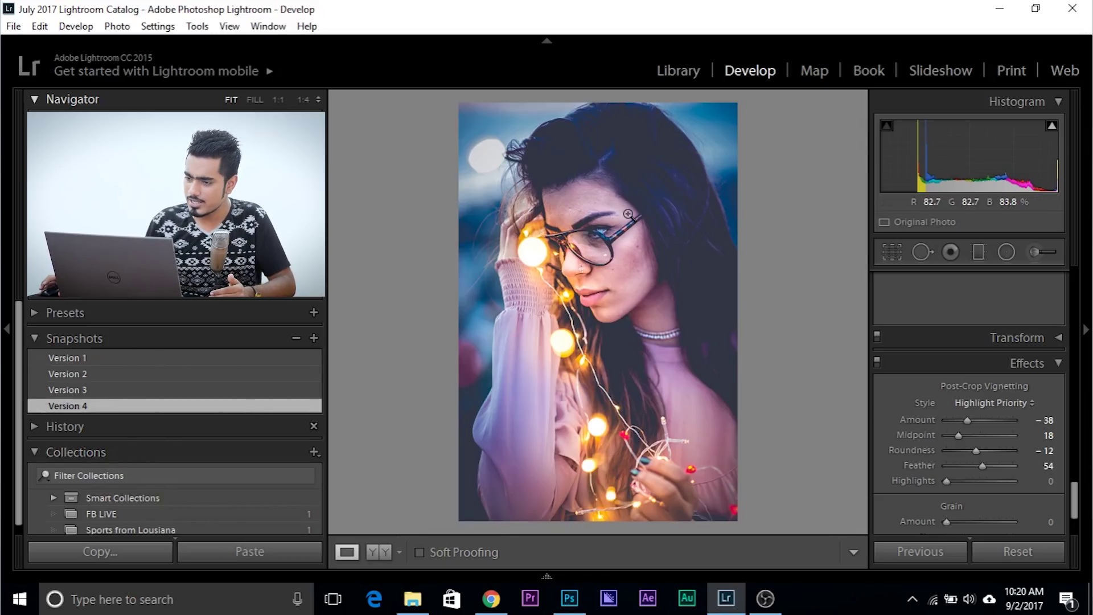
# - Open the photo in Photoshop as a copy with Lightroom adjustments and close the old _ZAK4480-Edit.tif document
pyautogui.rightClick(646, 216)
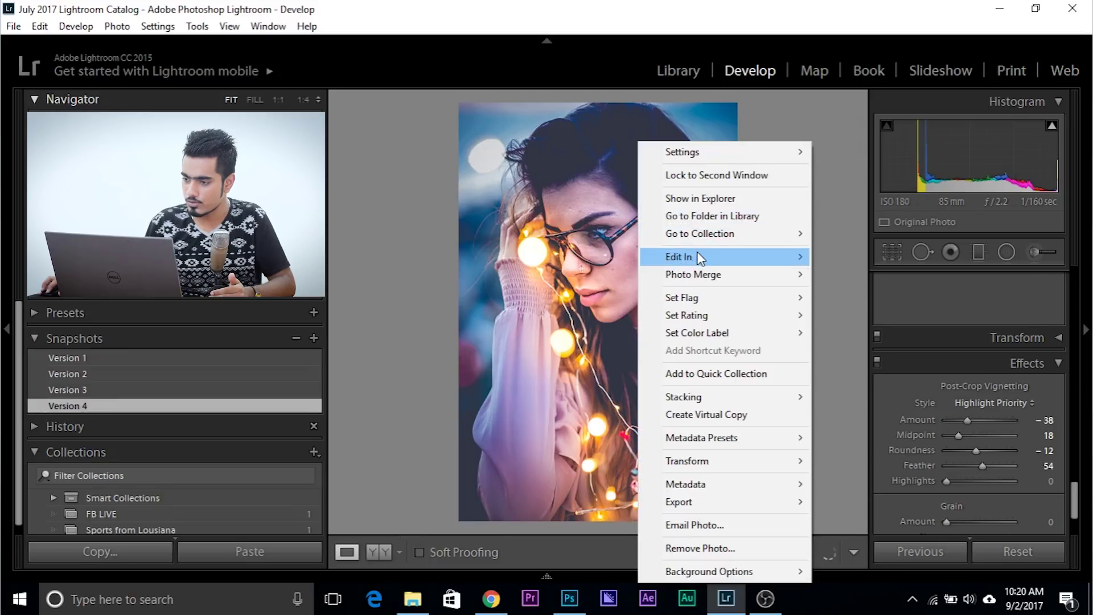
pyautogui.moveTo(718, 259)
pyautogui.click(879, 257)
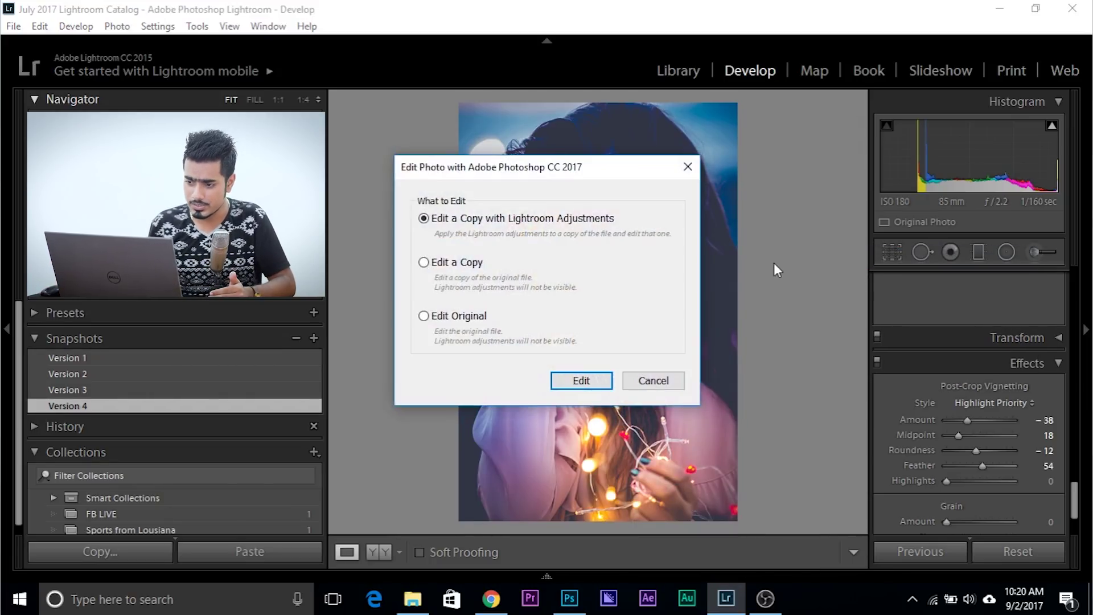
pyautogui.moveTo(480, 165); pyautogui.dragTo(488, 166)
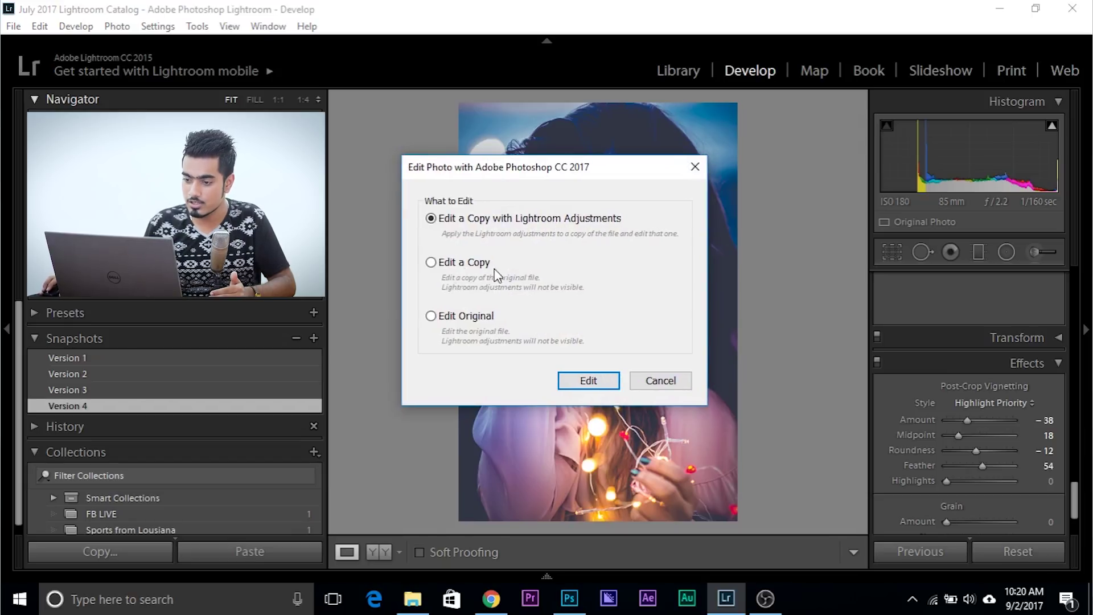
pyautogui.moveTo(476, 180); pyautogui.dragTo(540, 193)
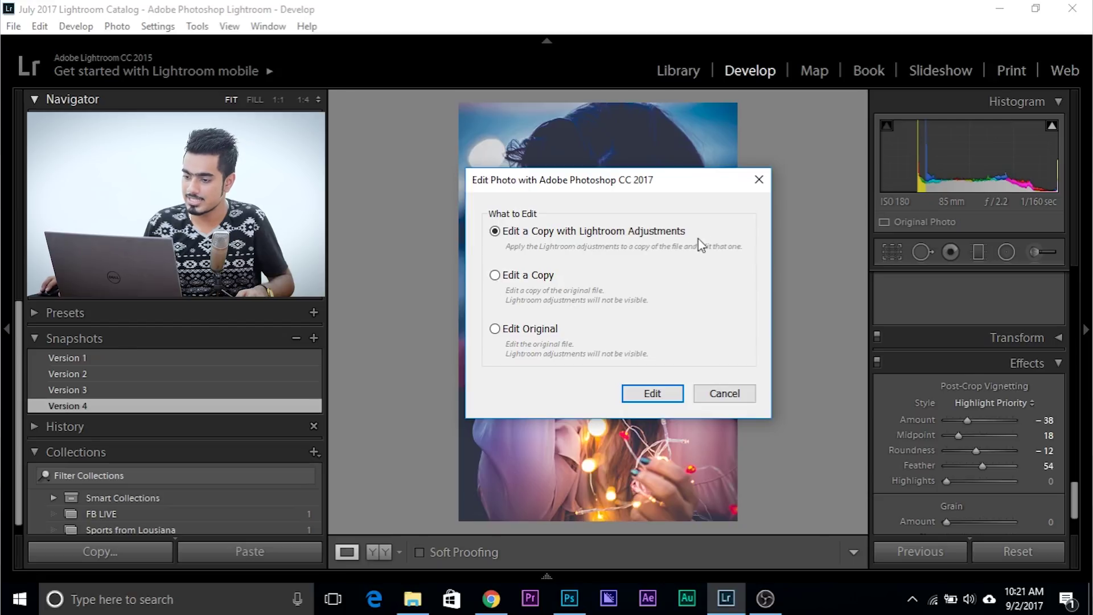
pyautogui.click(652, 394)
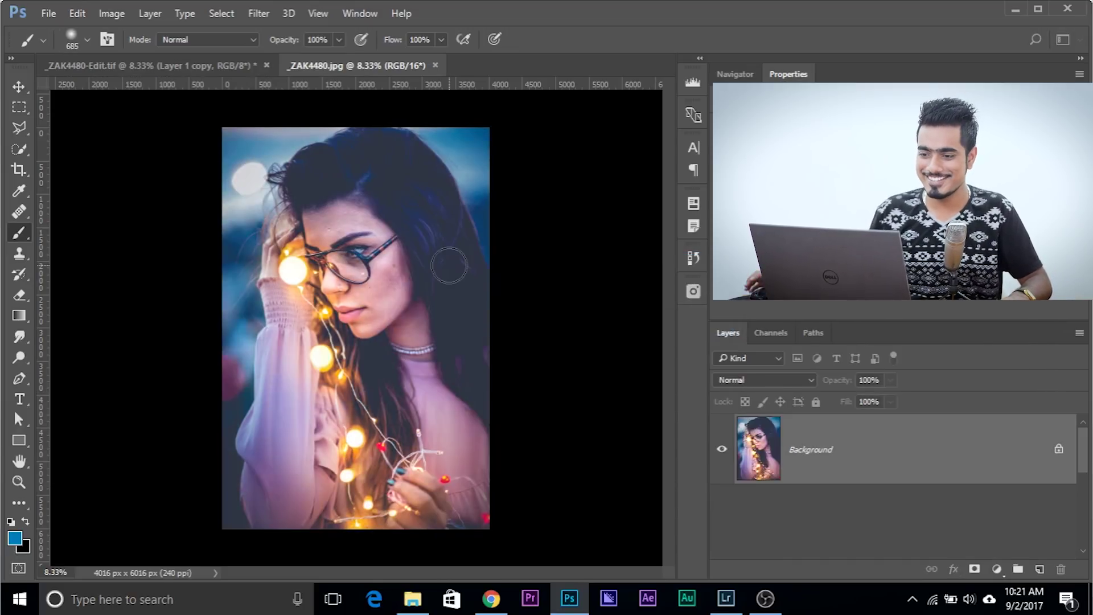
pyautogui.click(266, 65)
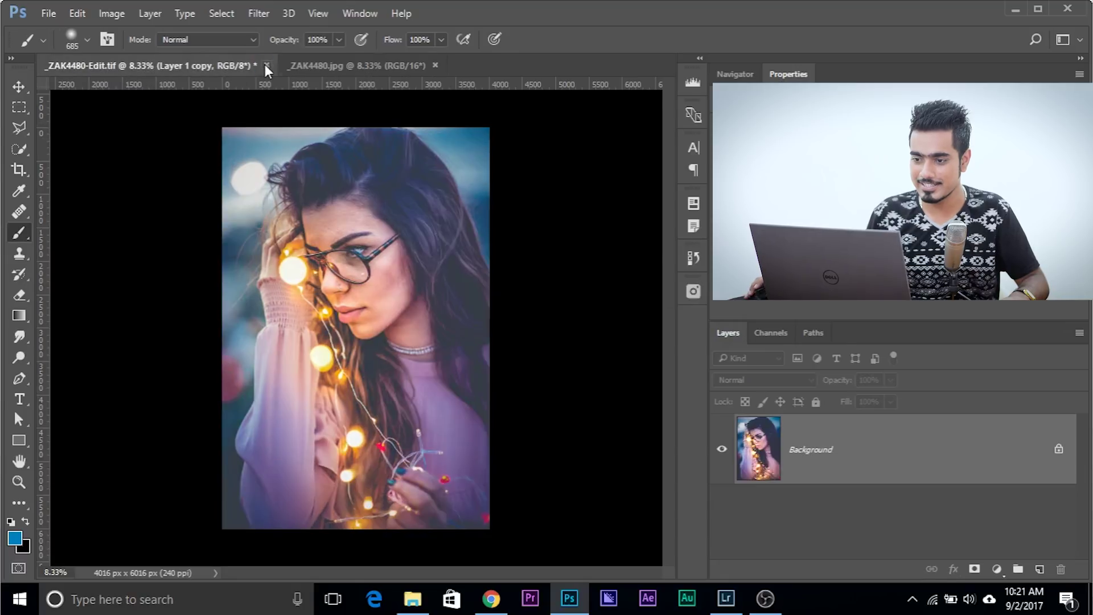
pyautogui.click(545, 240)
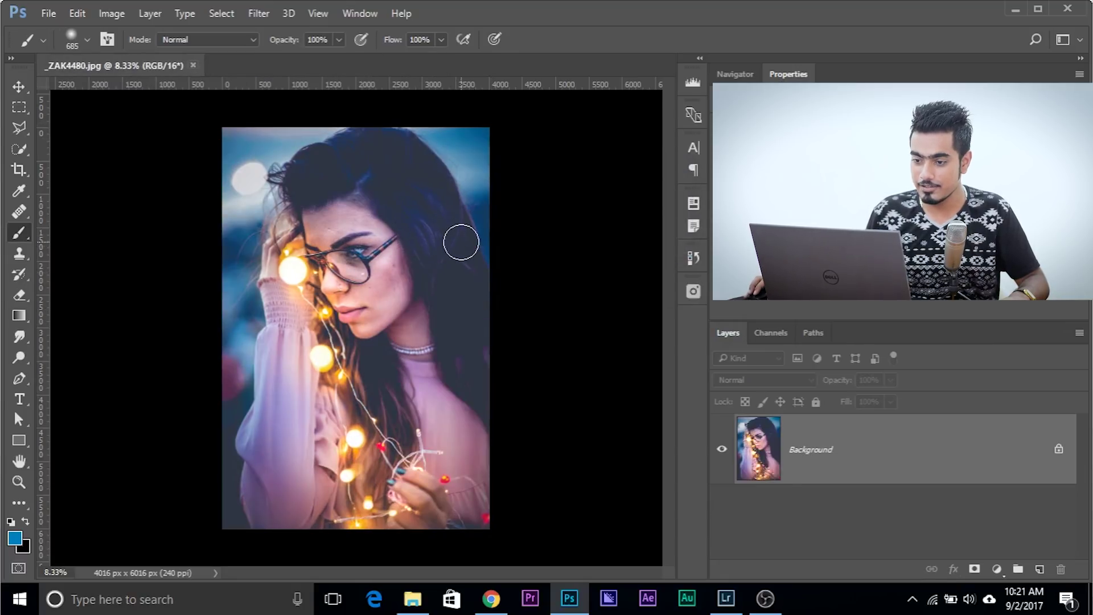
# - Switch back to Lightroom and raise the photo's Shadows to +86
pyautogui.click(726, 598)
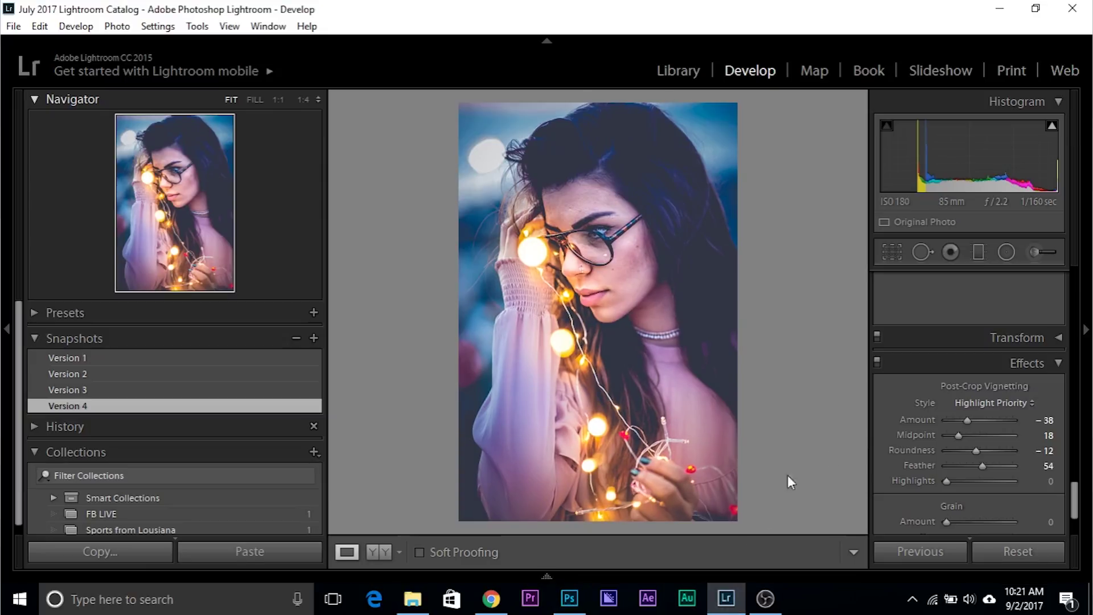
pyautogui.moveTo(1074, 496); pyautogui.dragTo(1067, 278)
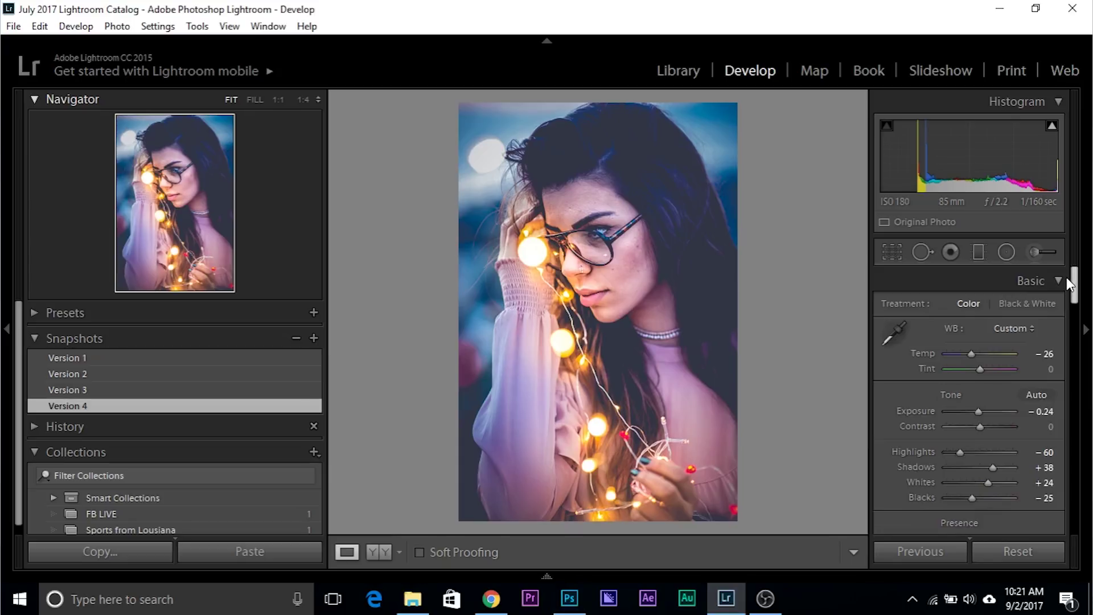
pyautogui.moveTo(993, 468); pyautogui.dragTo(1008, 463)
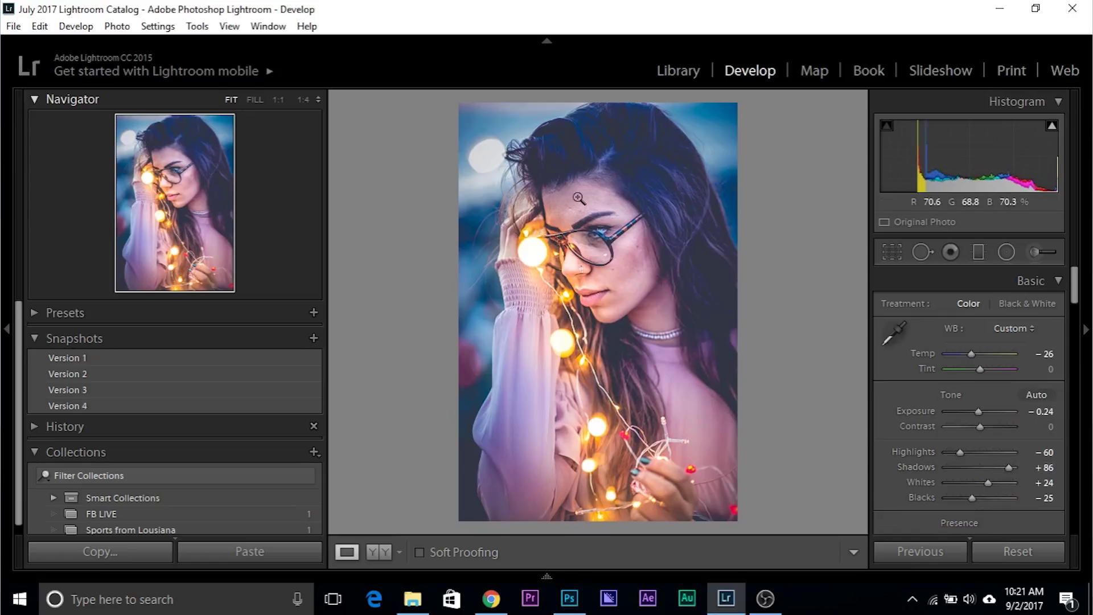
# - Send the photo to Photoshop again as a copy with Lightroom adjustments and close the earlier _ZAK4480.jpg document
pyautogui.rightClick(590, 205)
pyautogui.moveTo(688, 256)
pyautogui.click(785, 256)
pyautogui.click(650, 392)
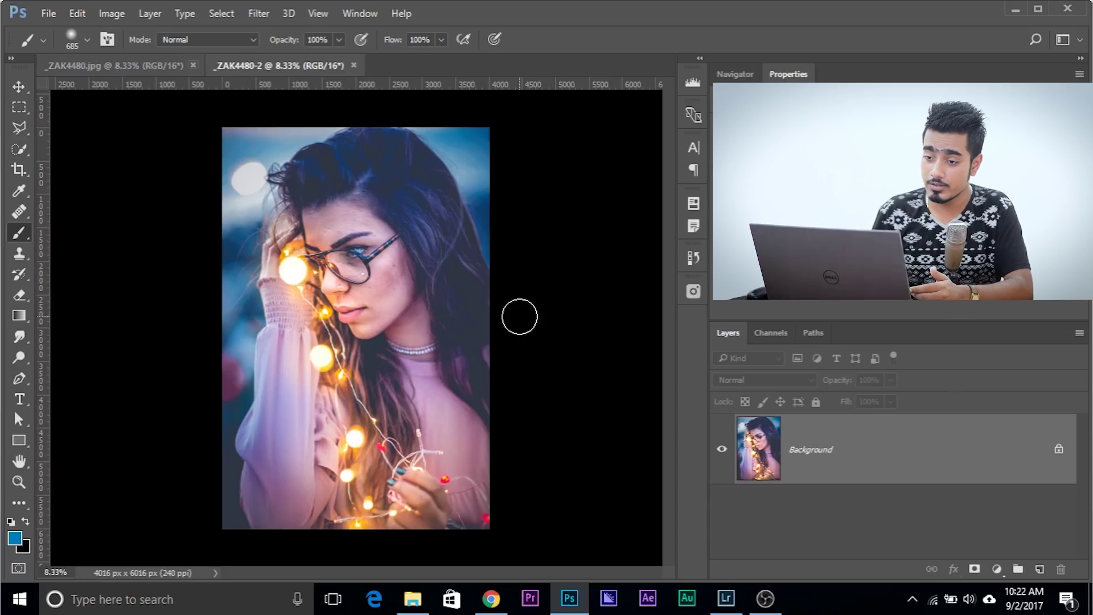
pyautogui.click(193, 67)
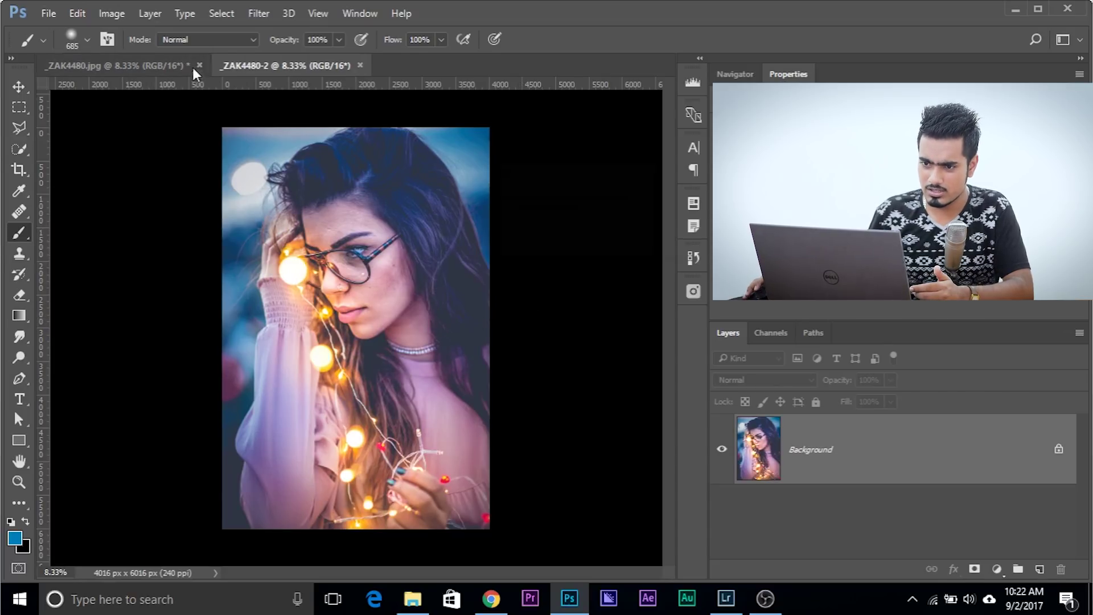
pyautogui.click(199, 65)
pyautogui.click(549, 239)
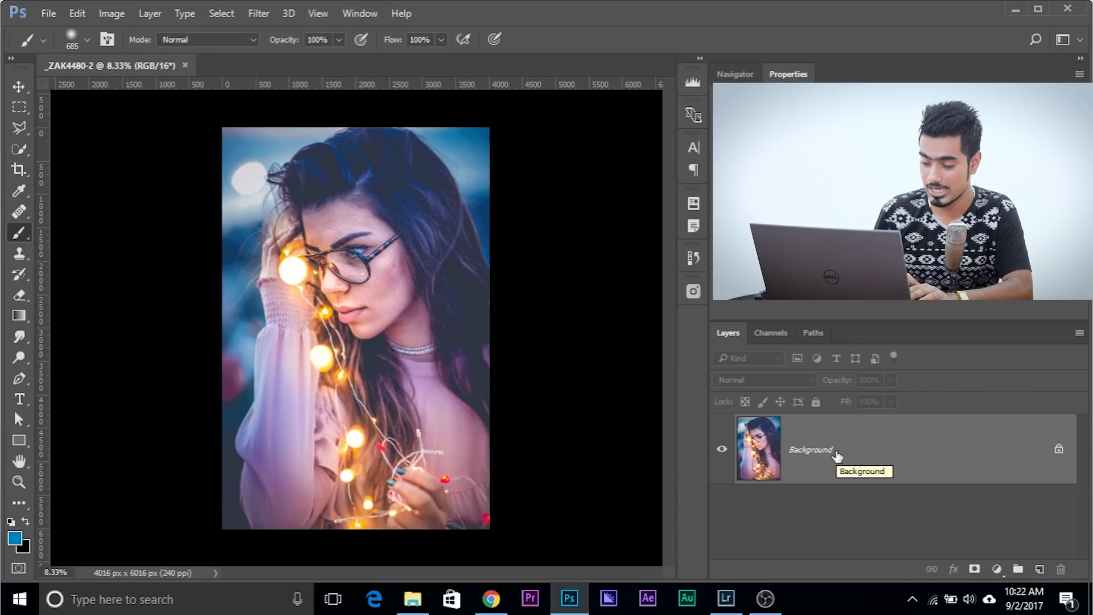
# - Duplicate the Background layer and convert the document to 8 bits per channel
pyautogui.hotkey('ctrl', 'j')
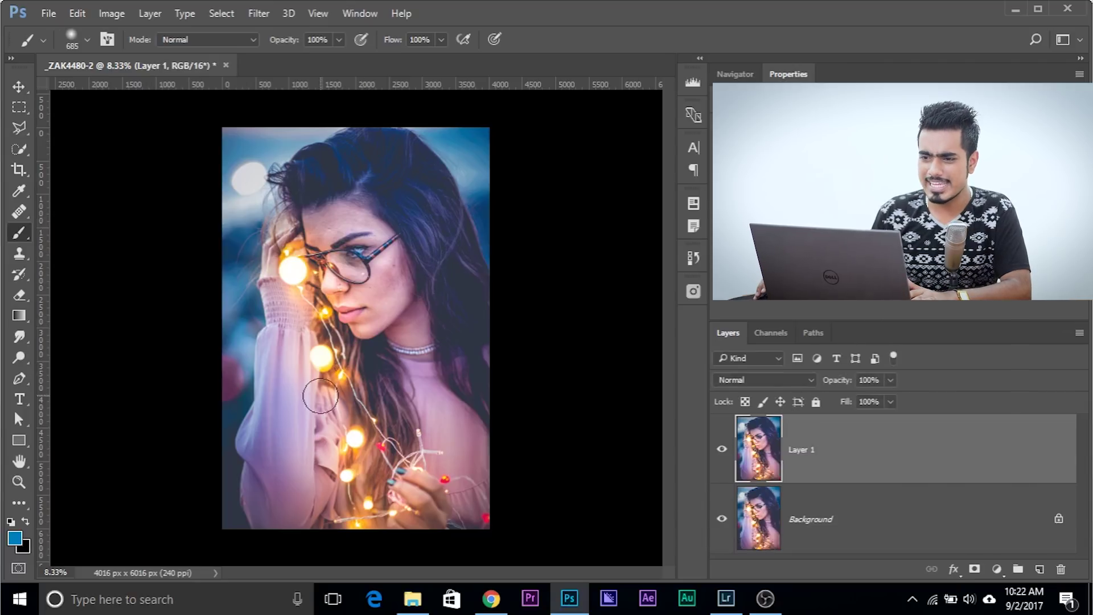
pyautogui.click(81, 19)
pyautogui.click(79, 18)
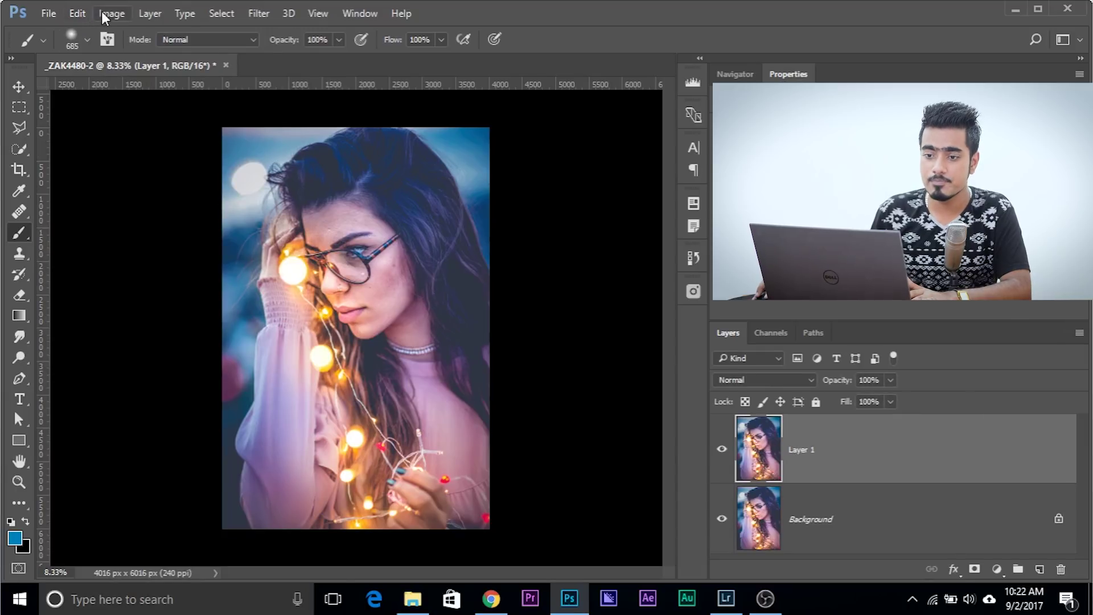
pyautogui.click(103, 12)
pyautogui.moveTo(122, 32)
pyautogui.click(334, 159)
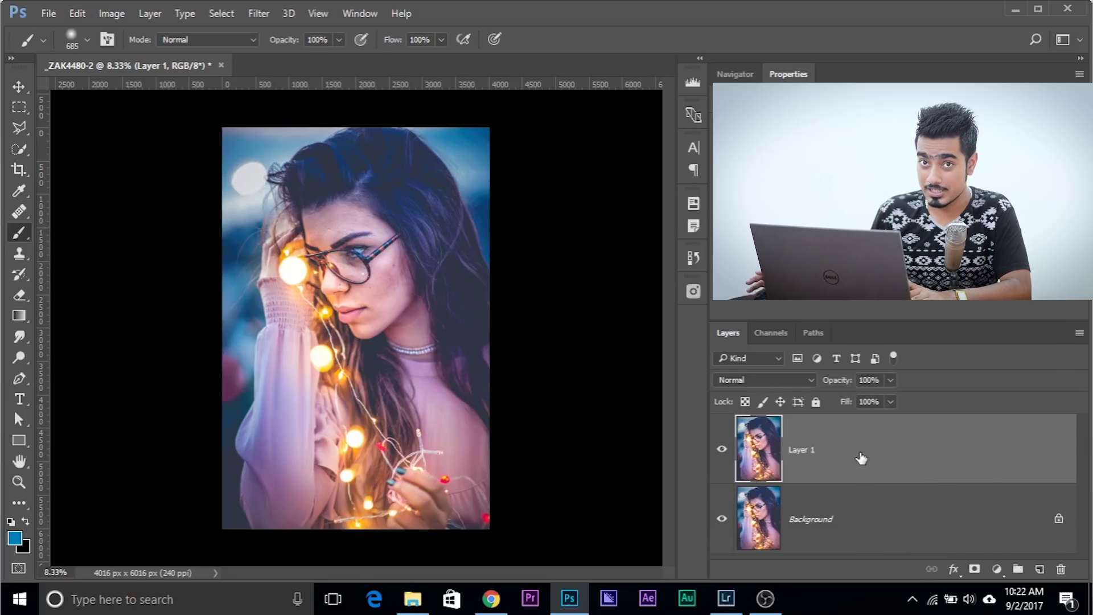
# - Convert Layer 1 to a smart object for re-editable smart filters
pyautogui.click(252, 14)
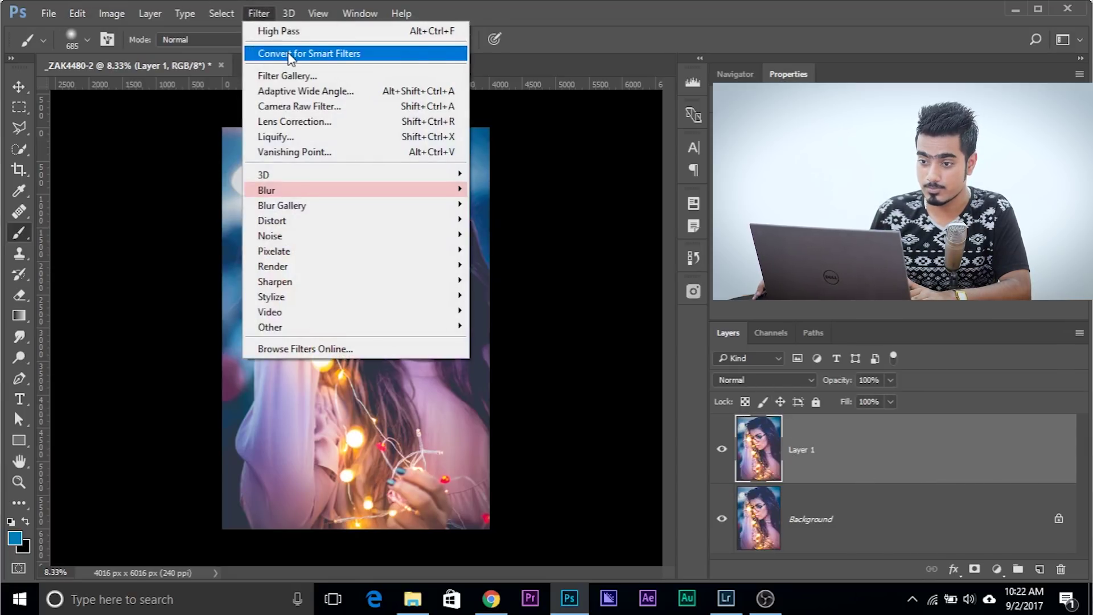
pyautogui.click(288, 50)
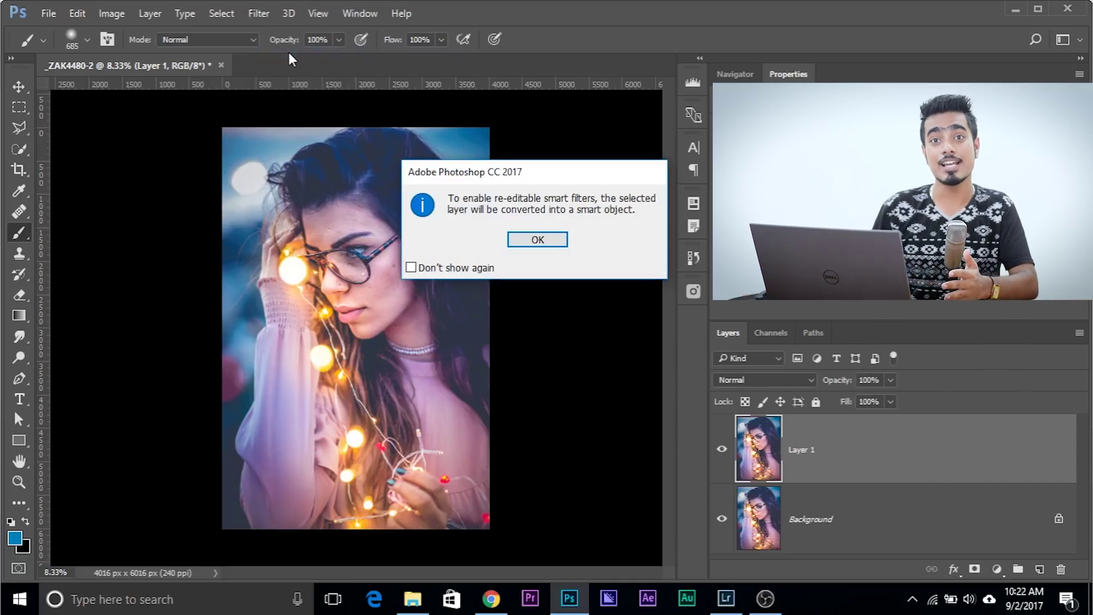
pyautogui.click(528, 238)
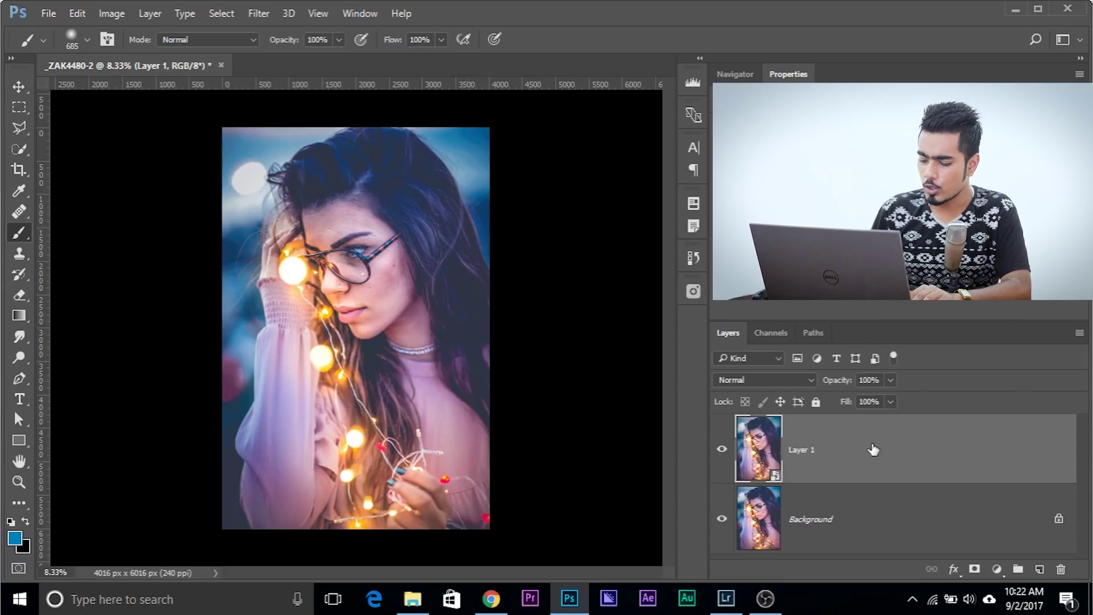
# - Duplicate Layer 1, hide the duplicate and make the original Layer 1 active
pyautogui.hotkey('ctrl', 'j')
pyautogui.click(721, 450)
pyautogui.click(829, 515)
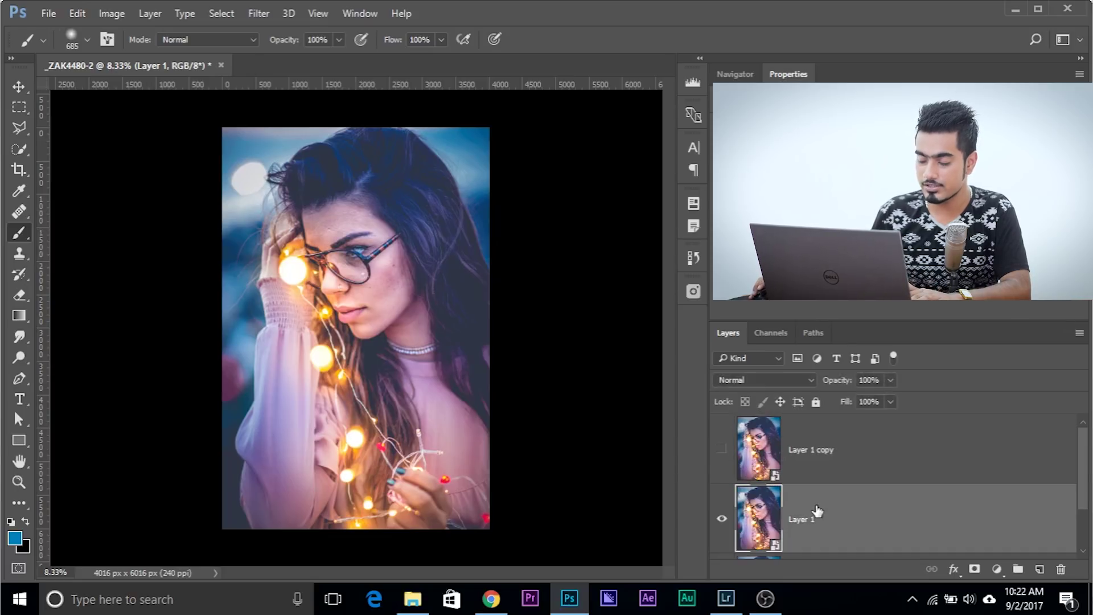
# - Apply Reduce Noise to Layer 1 with Strength 10 and Preserve Details, Reduce Color Noise and Sharpen Details at 0%
pyautogui.click(267, 16)
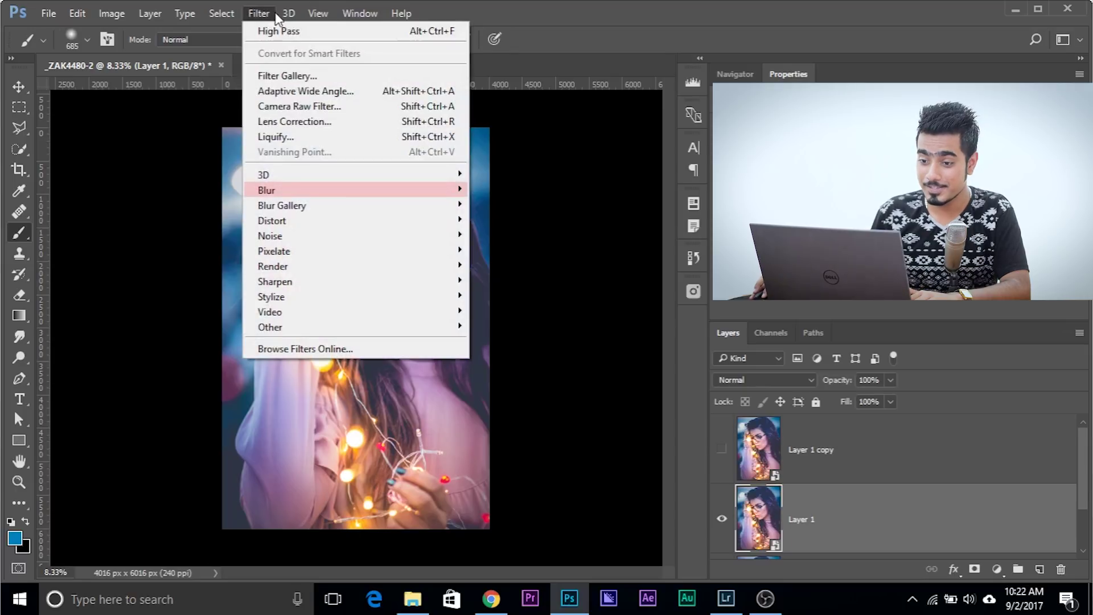
pyautogui.moveTo(407, 237)
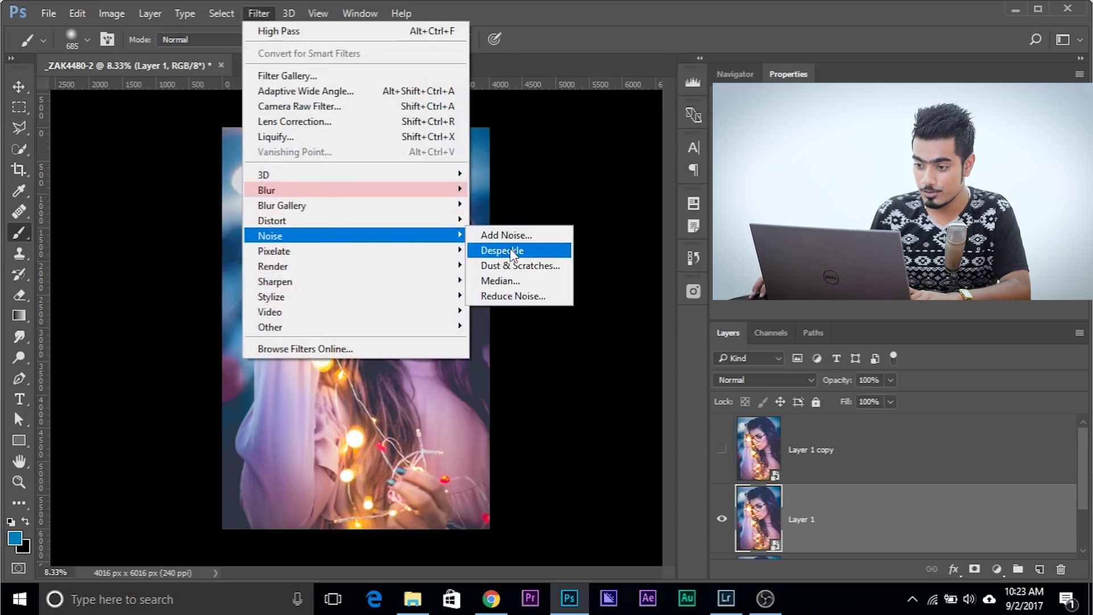
pyautogui.click(514, 296)
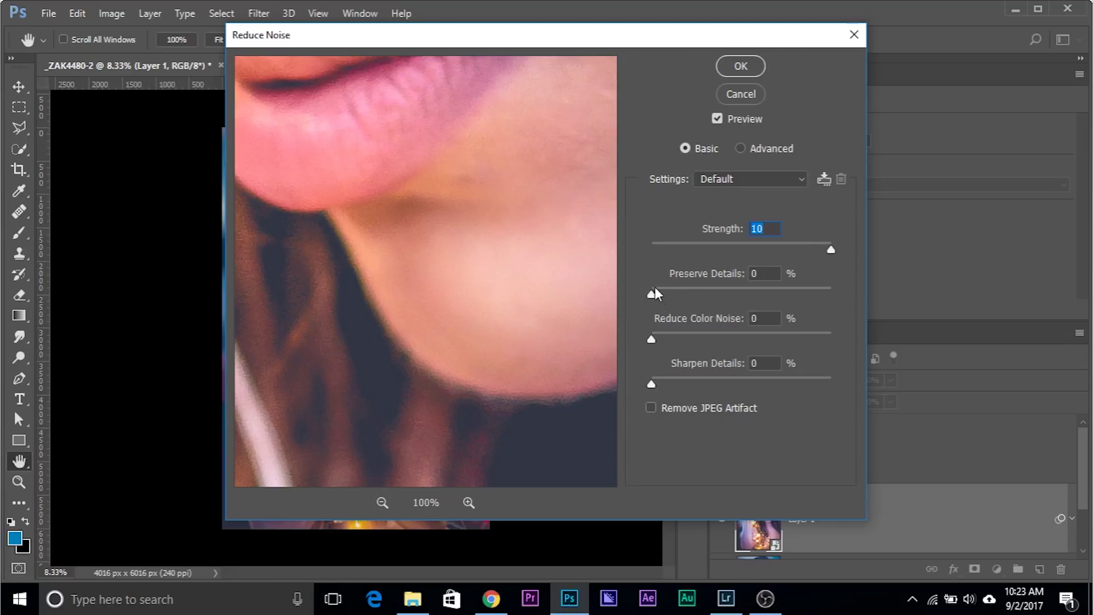
pyautogui.click(740, 66)
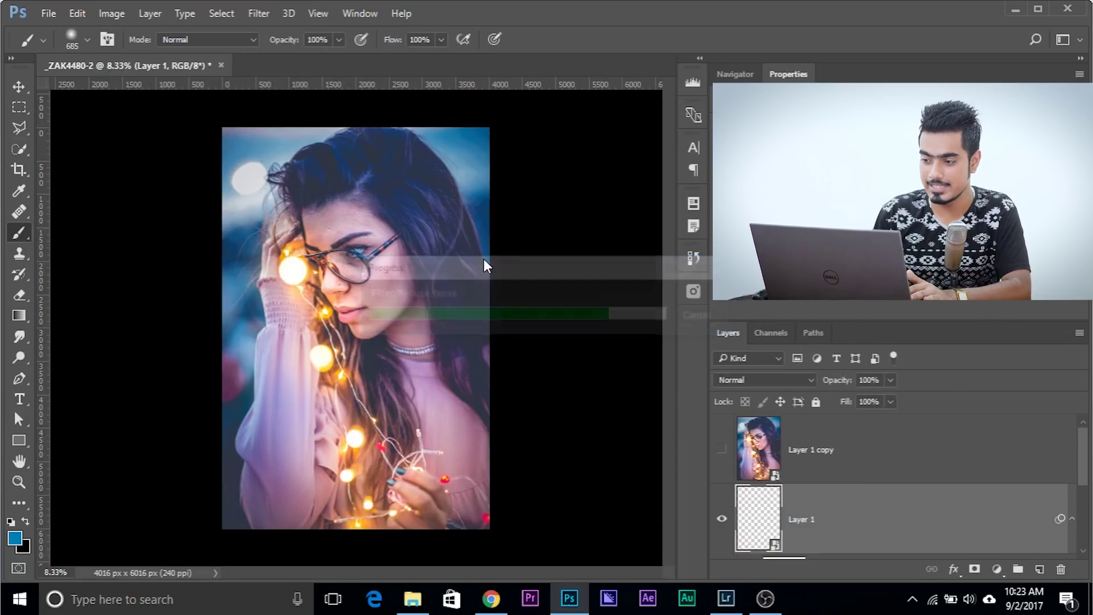
# - Apply a second Reduce Noise filter to Layer 1 with Strength 10 and all detail and color settings at 0%
pyautogui.hotkey('ctrl', '+')
pyautogui.hotkey('ctrl', '+')
pyautogui.hotkey('ctrl', '+')
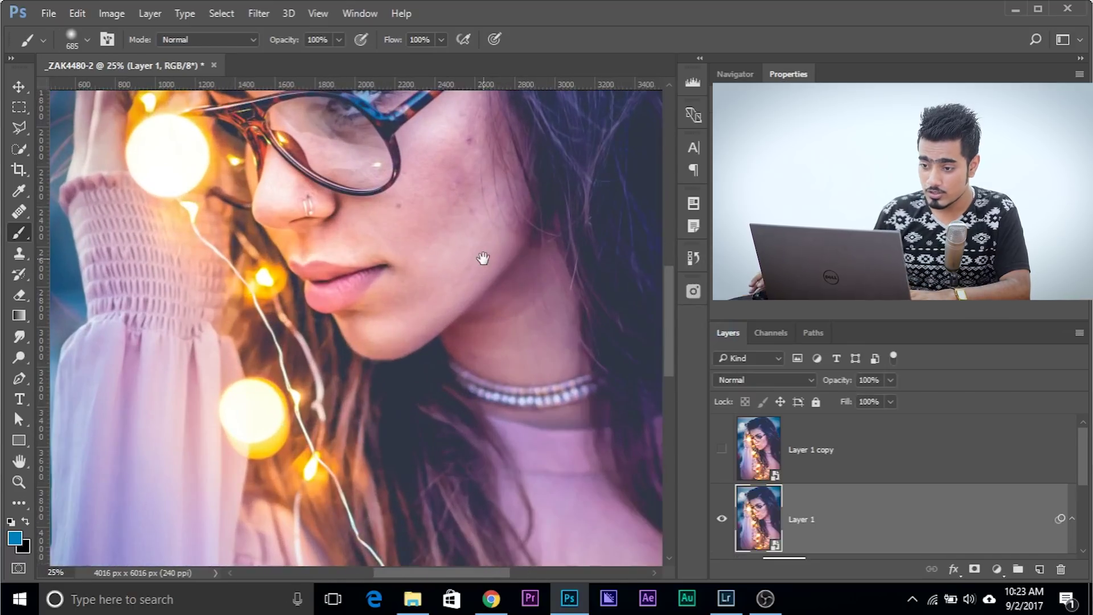
pyautogui.moveTo(429, 224); pyautogui.dragTo(456, 339)
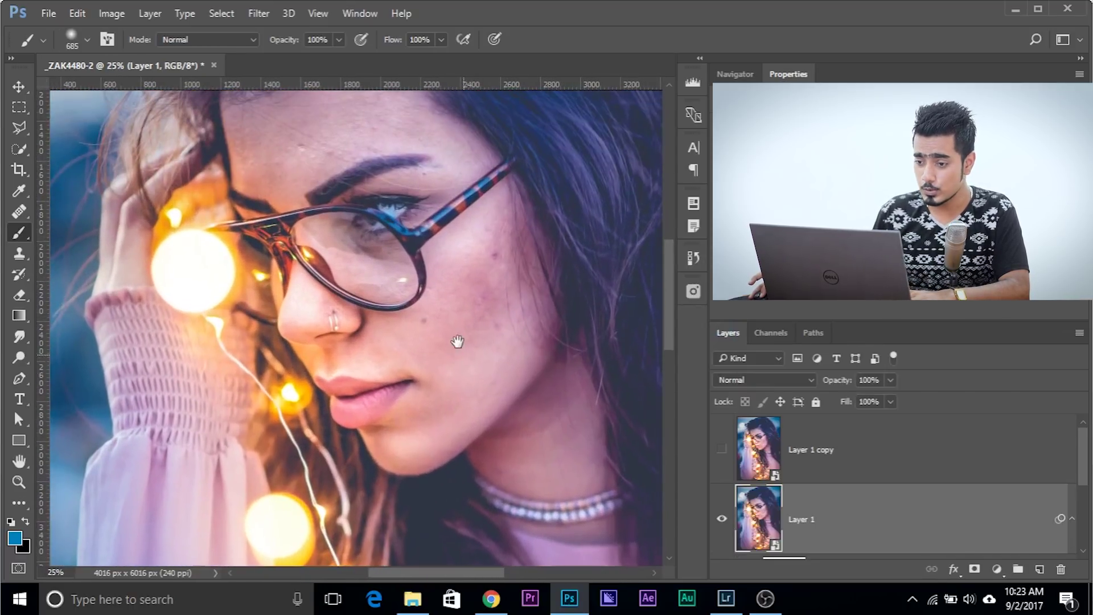
pyautogui.click(259, 16)
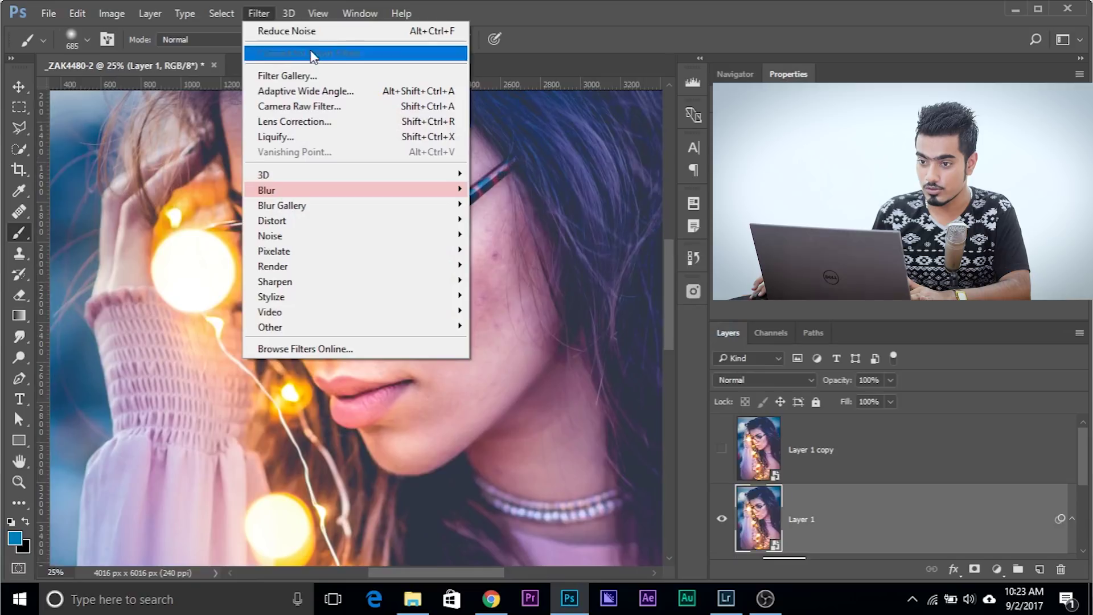
pyautogui.click(292, 33)
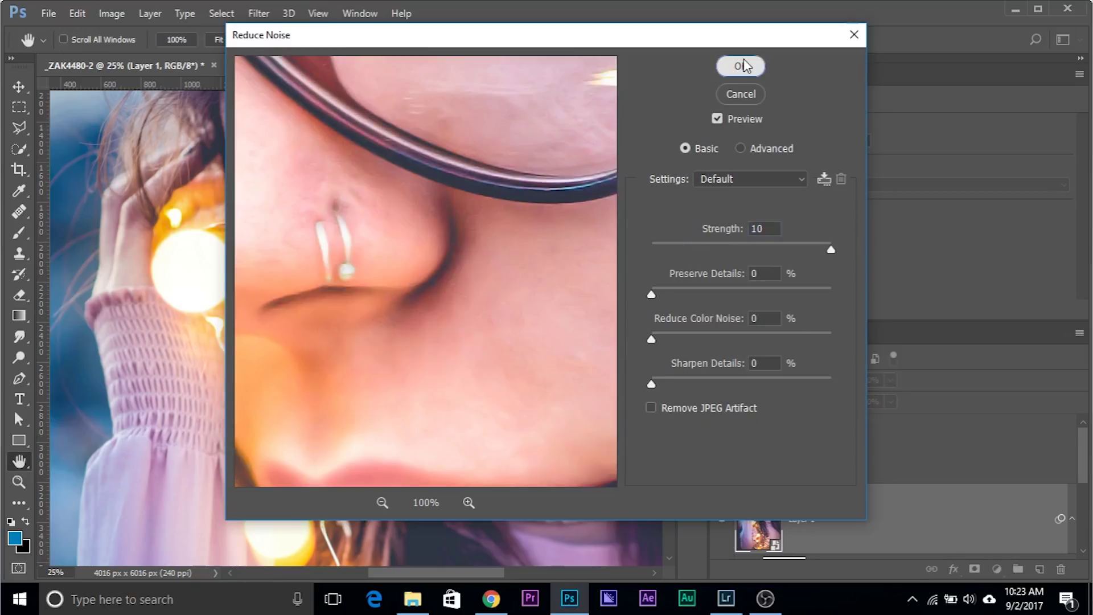
pyautogui.click(740, 64)
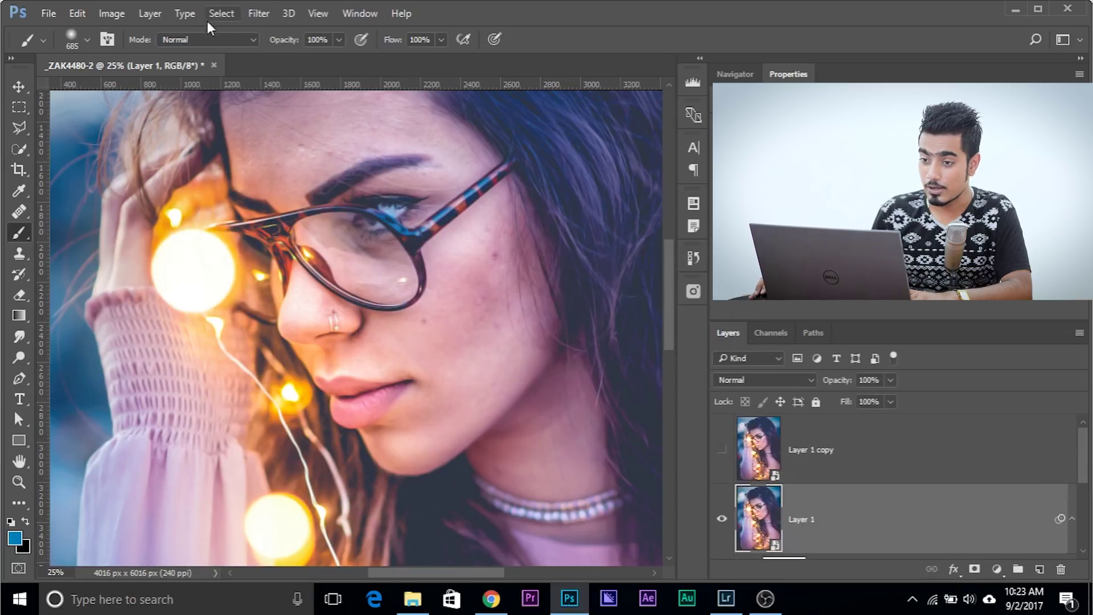
# - Apply the Reduce Noise filter to Layer 1 two more times with the same settings
pyautogui.click(269, 18)
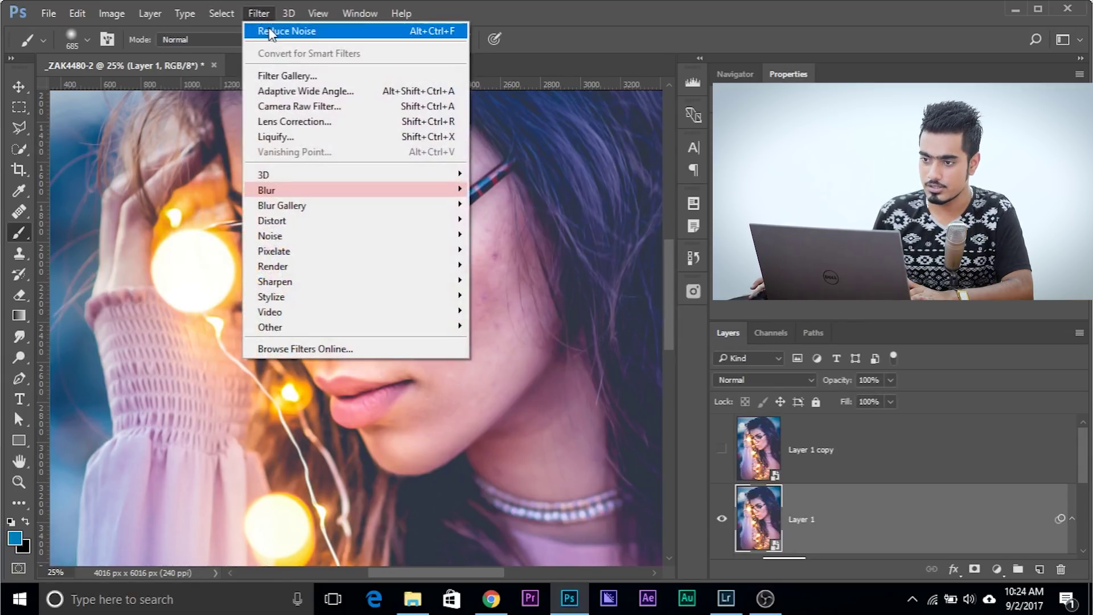
pyautogui.click(270, 32)
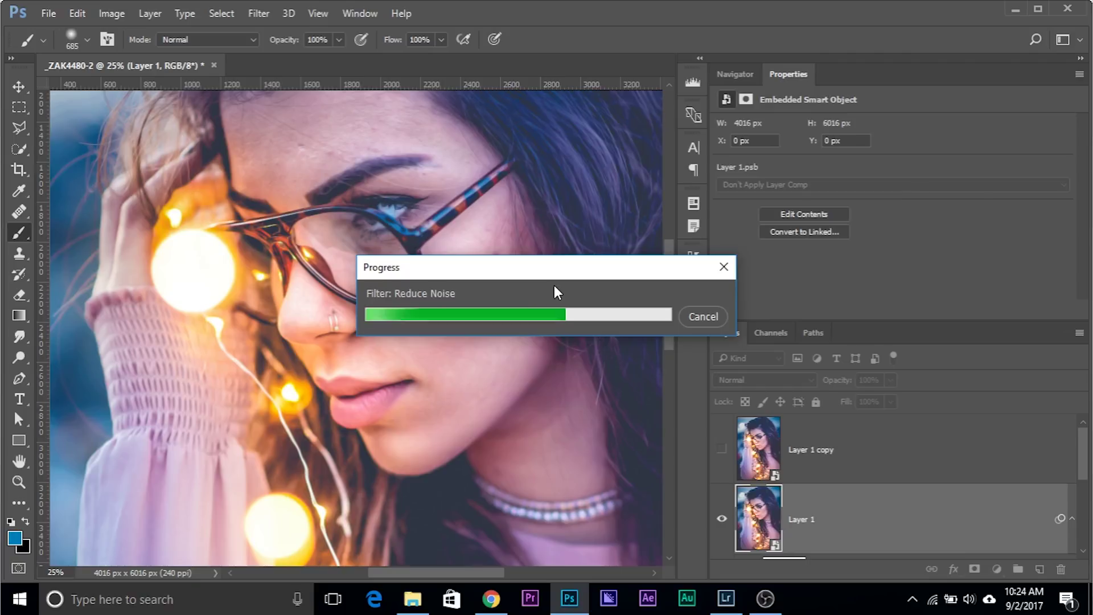
pyautogui.scroll(-2, 791, 514)
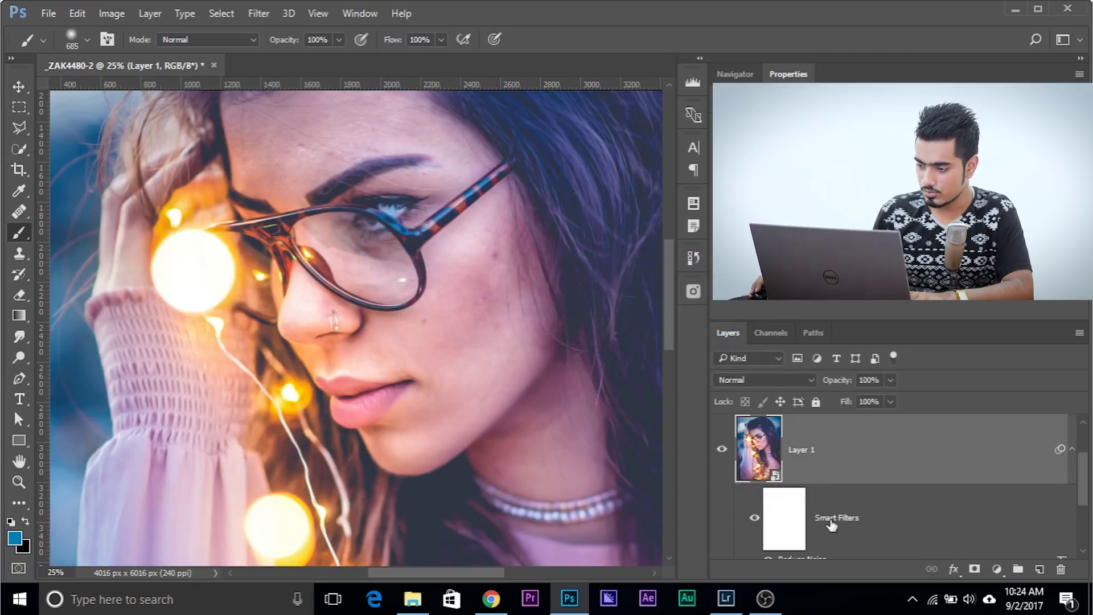
pyautogui.scroll(2, 860, 514)
pyautogui.click(259, 13)
pyautogui.click(289, 29)
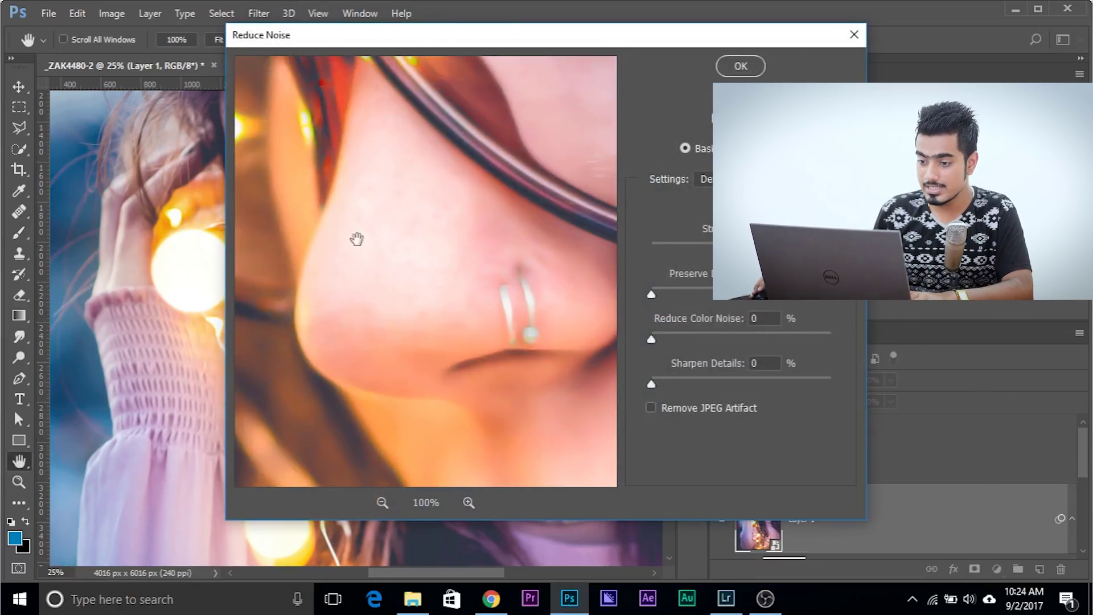
pyautogui.click(734, 65)
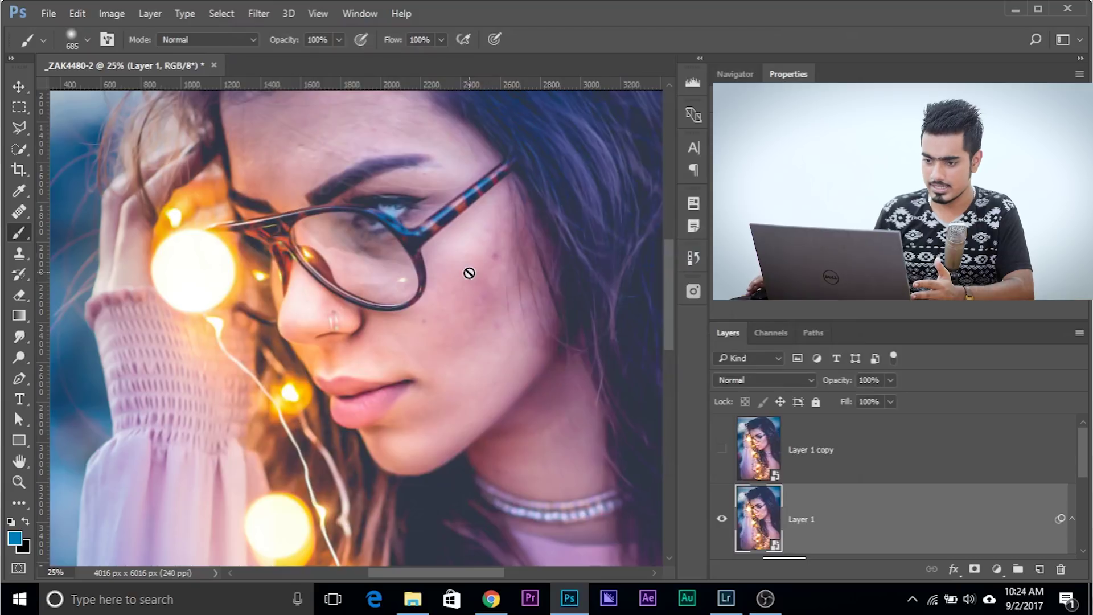
# - Show Layer 1 copy and apply a High Pass filter to it with a radius of 2.4 pixels
pyautogui.click(722, 449)
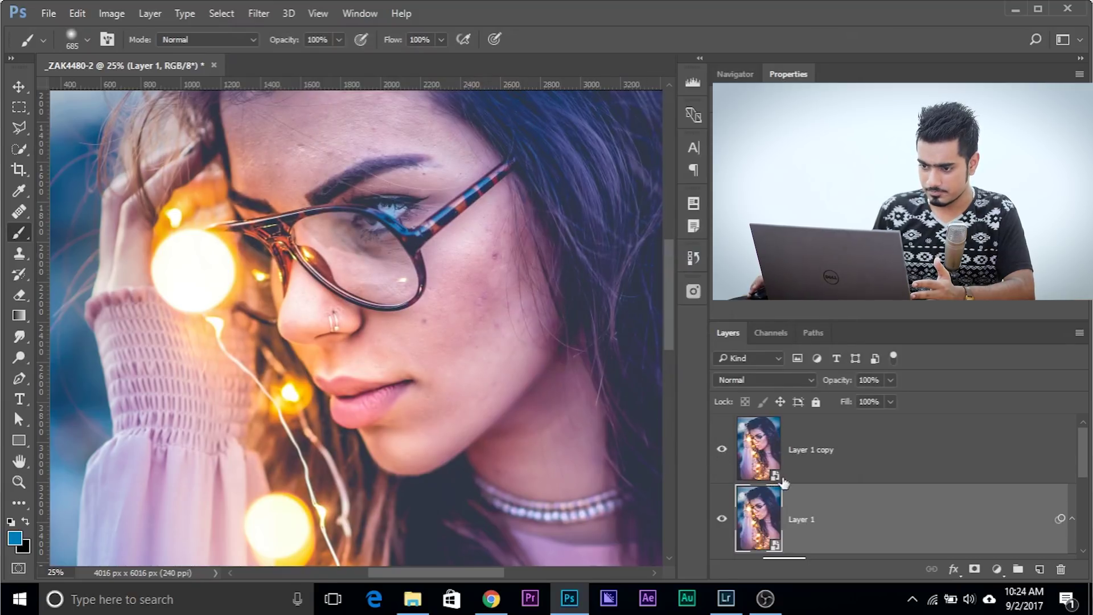
pyautogui.click(807, 452)
pyautogui.click(259, 14)
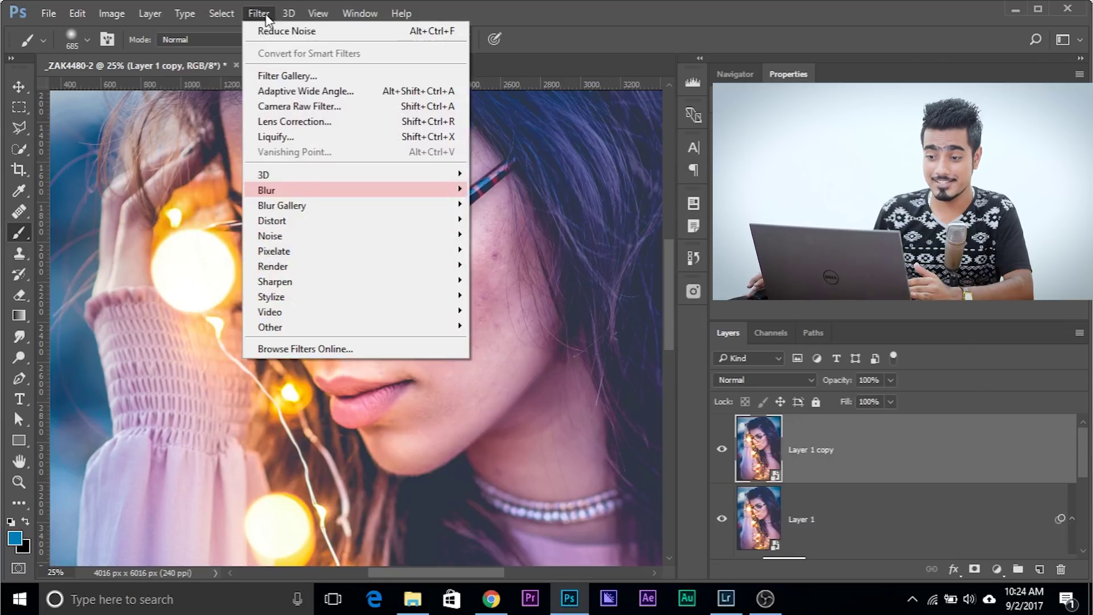
pyautogui.moveTo(395, 327)
pyautogui.click(482, 341)
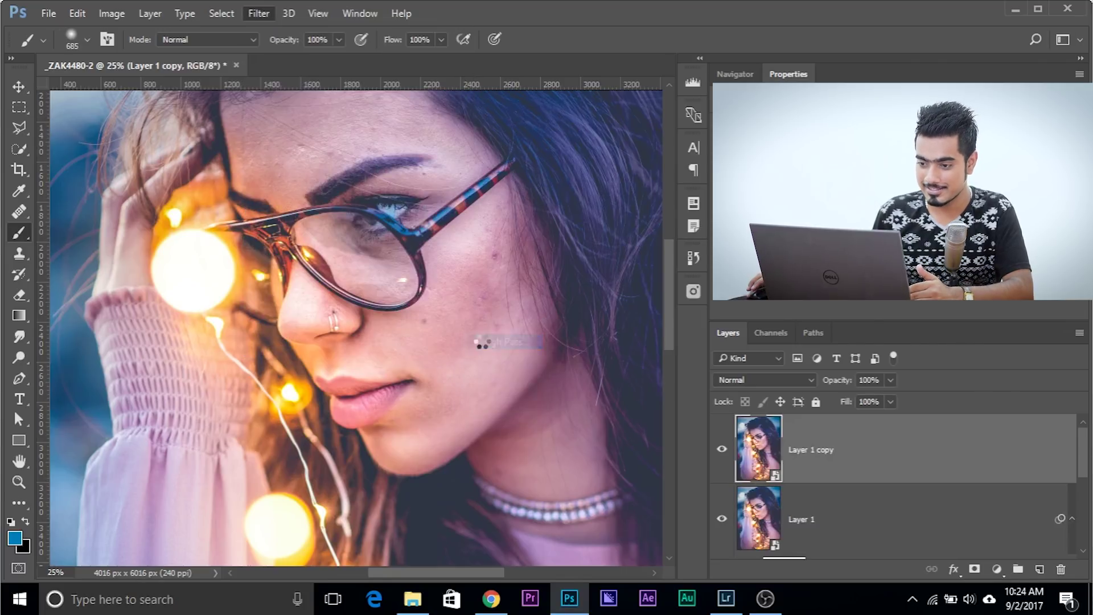
pyautogui.hotkey('ctrl', '+')
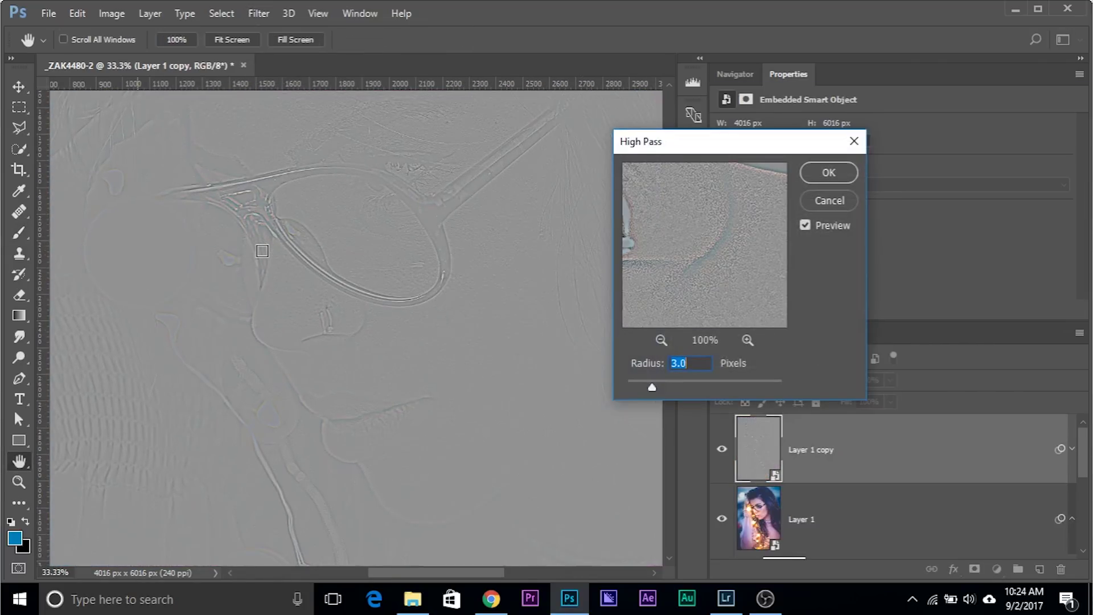
pyautogui.moveTo(626, 382); pyautogui.dragTo(646, 386)
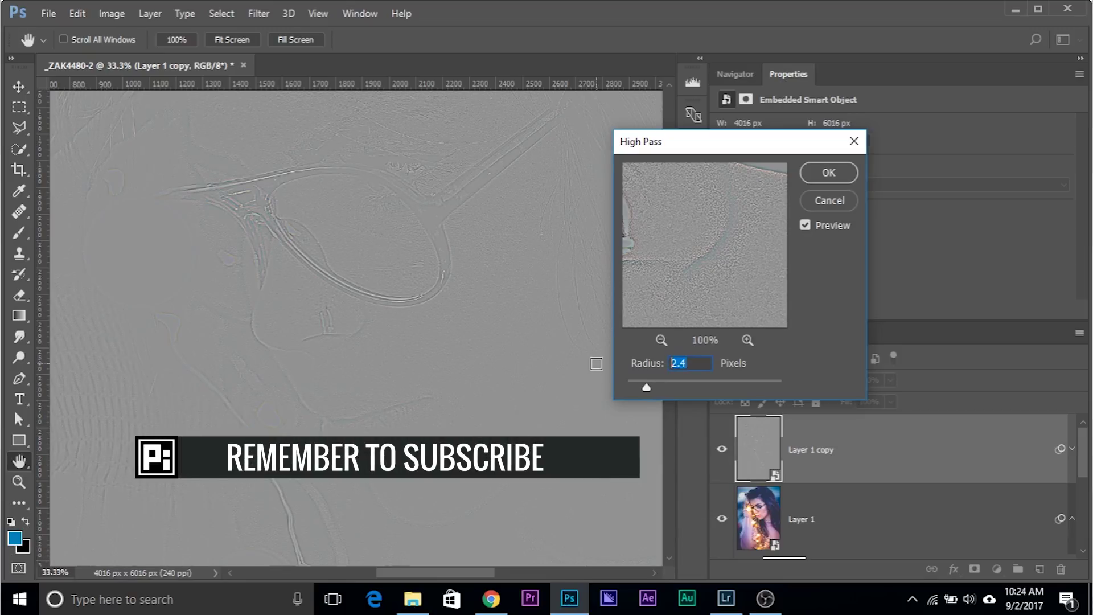
pyautogui.click(827, 178)
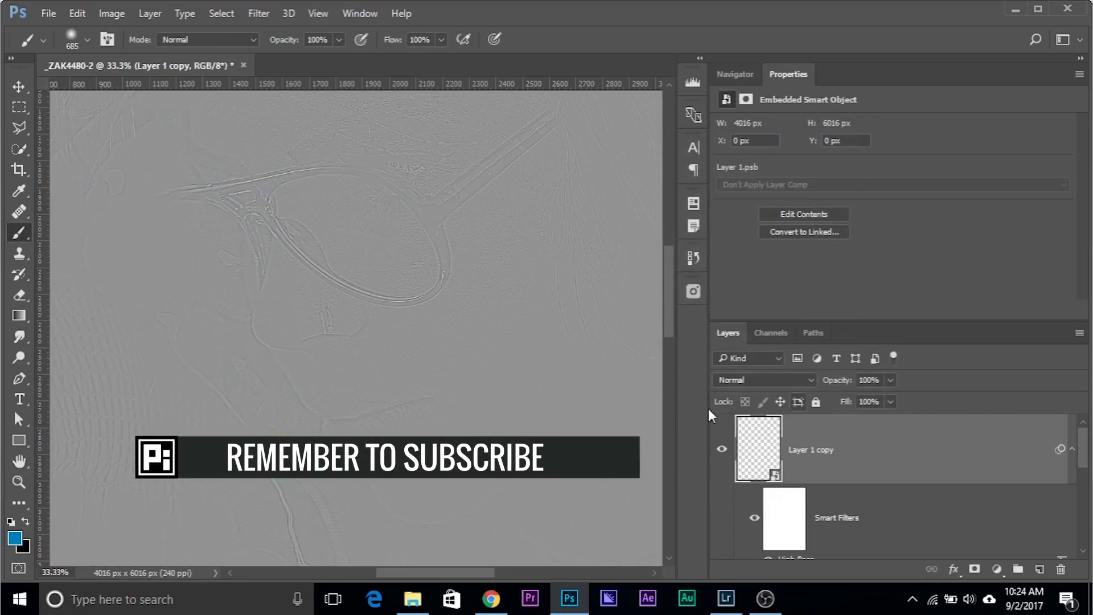
# - Set the blend mode of Layer 1 copy to Overlay and duplicate the layer
pyautogui.click(760, 379)
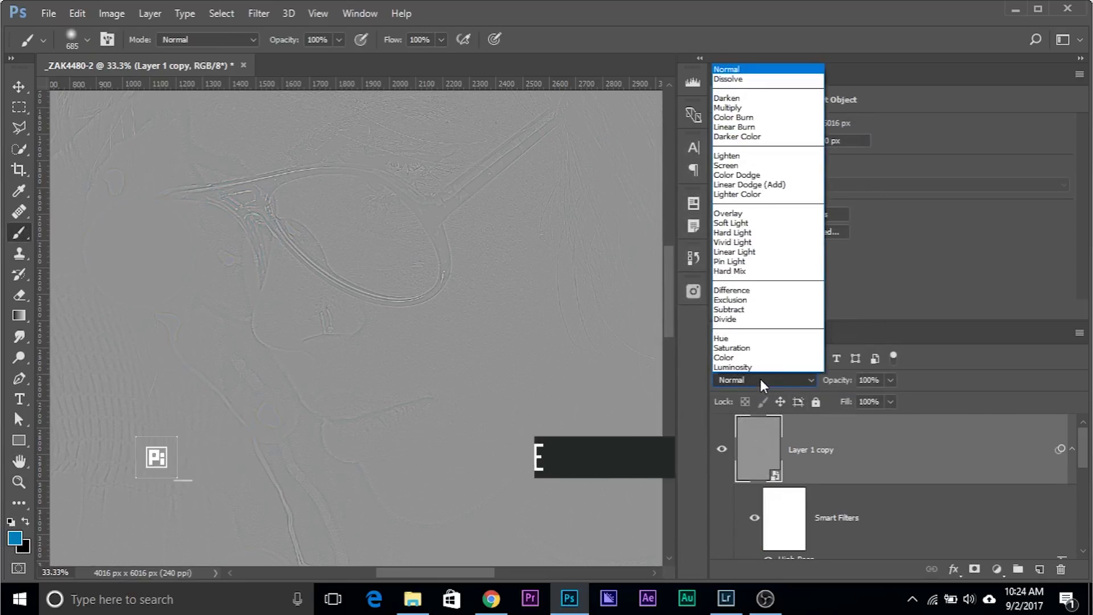
pyautogui.click(740, 213)
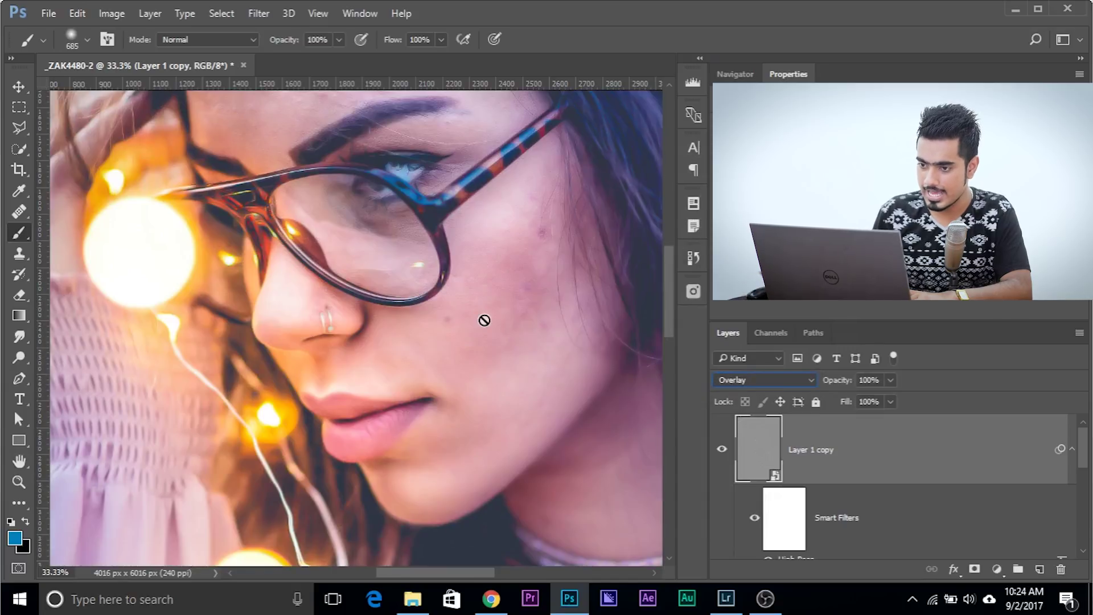
pyautogui.hotkey('ctrl', '+')
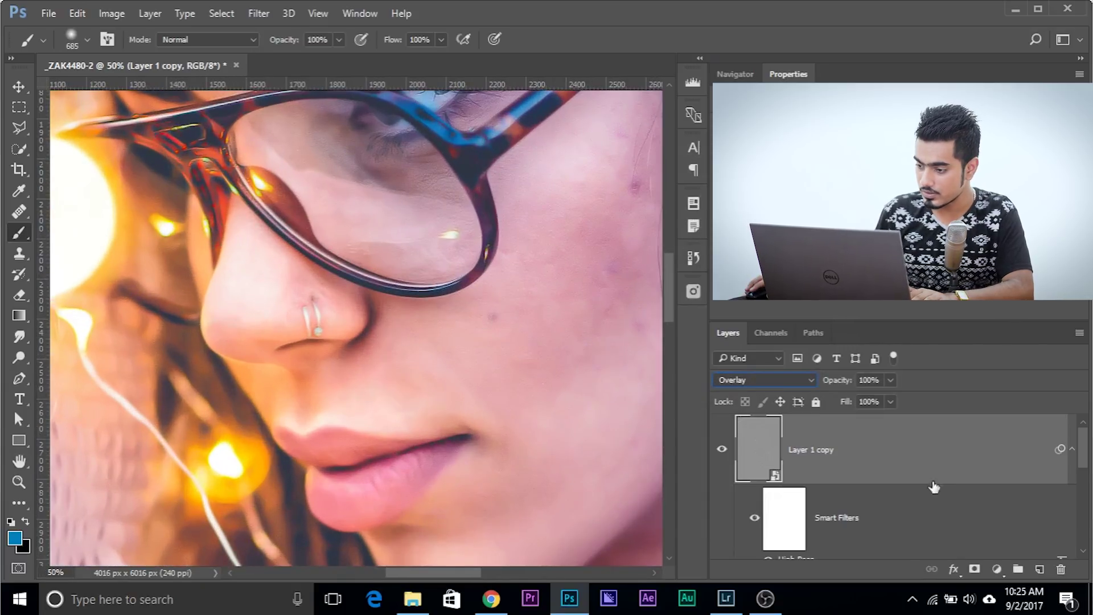
pyautogui.hotkey('ctrl', 'j')
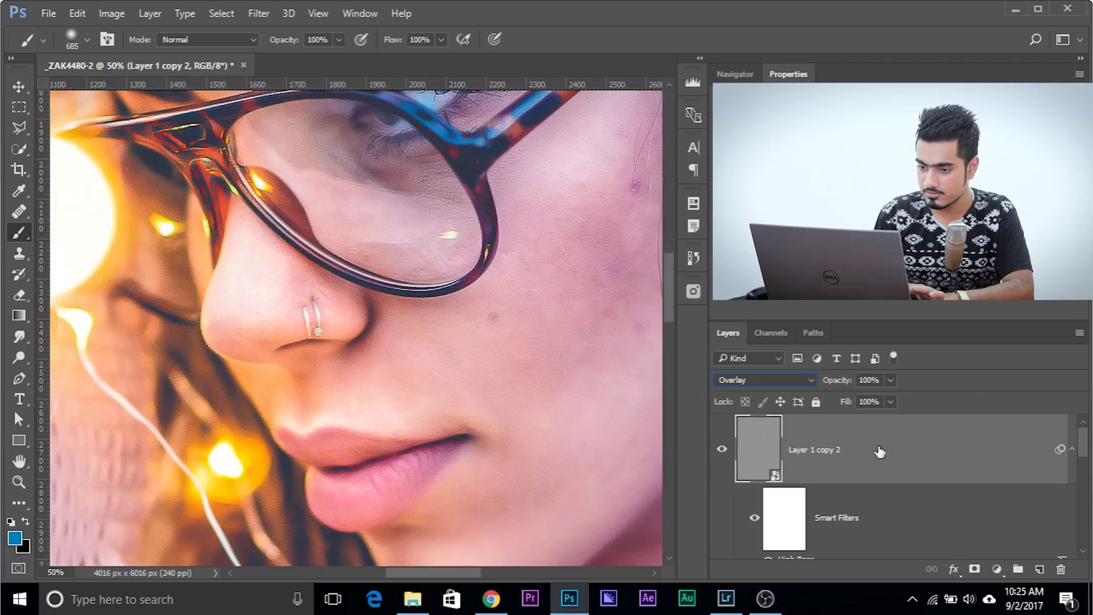
# - Examine the sharpened portrait both as a whole and up close
pyautogui.hotkey('ctrl', '-')
pyautogui.hotkey('ctrl', '-')
pyautogui.hotkey('ctrl', '-')
pyautogui.hotkey('ctrl', '-')
pyautogui.hotkey('ctrl', '-')
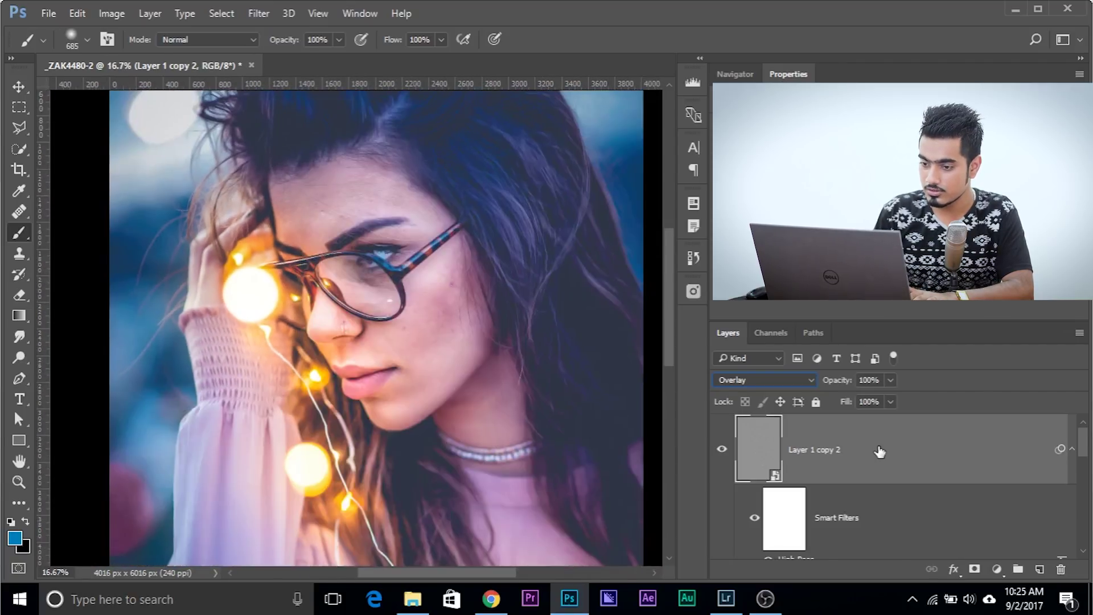
pyautogui.hotkey('ctrl', '+')
pyautogui.hotkey('ctrl', '+')
pyautogui.hotkey('ctrl', '+')
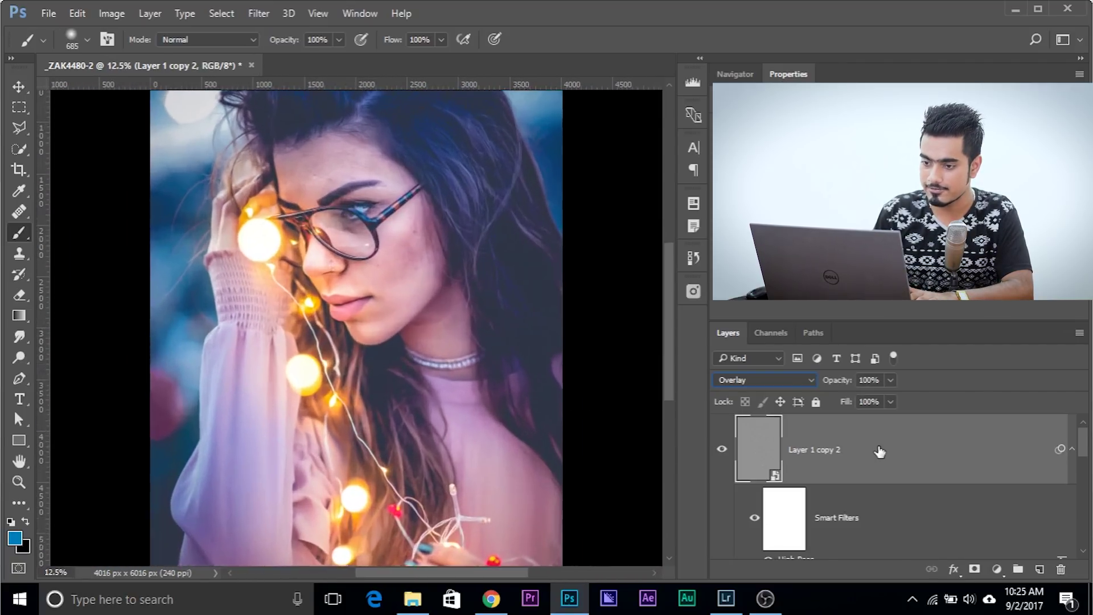
# - Group Layer 1, Layer 1 copy and Layer 1 copy 2 together above the Background
pyautogui.scroll(-5, 877, 516)
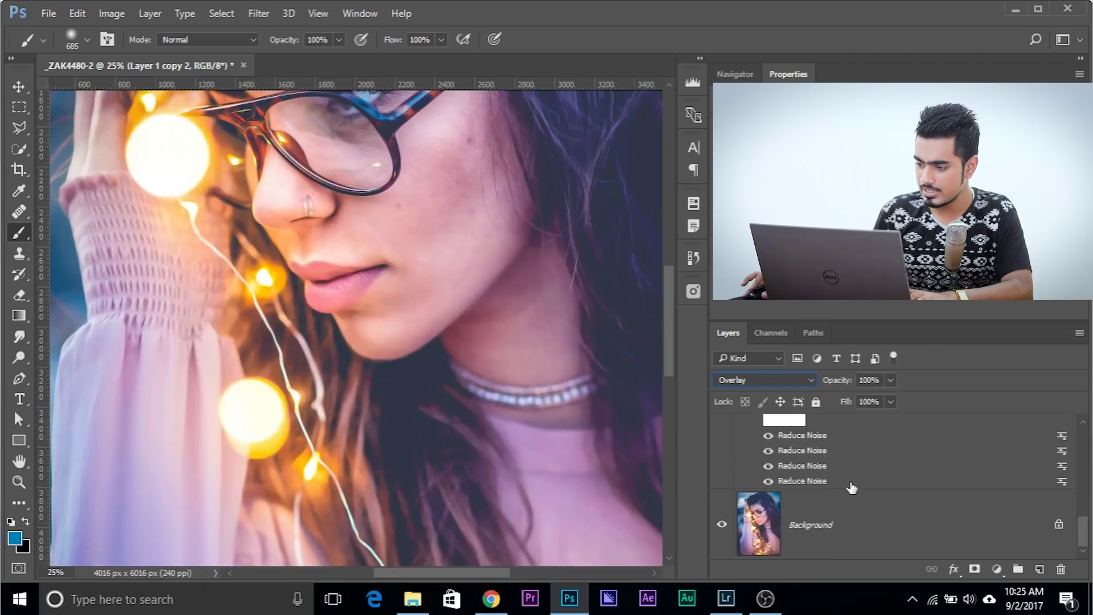
pyautogui.scroll(5, 866, 504)
pyautogui.scroll(-3, 873, 509)
pyautogui.scroll(-5, 872, 508)
pyautogui.scroll(5, 842, 464)
pyautogui.scroll(-3, 840, 497)
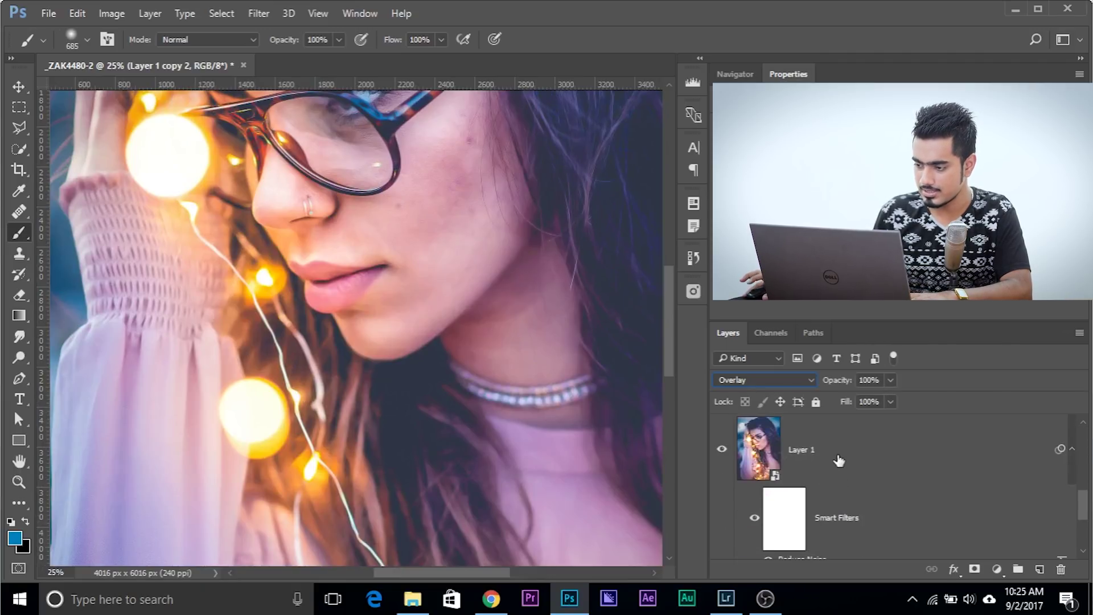
pyautogui.scroll(1, 839, 460)
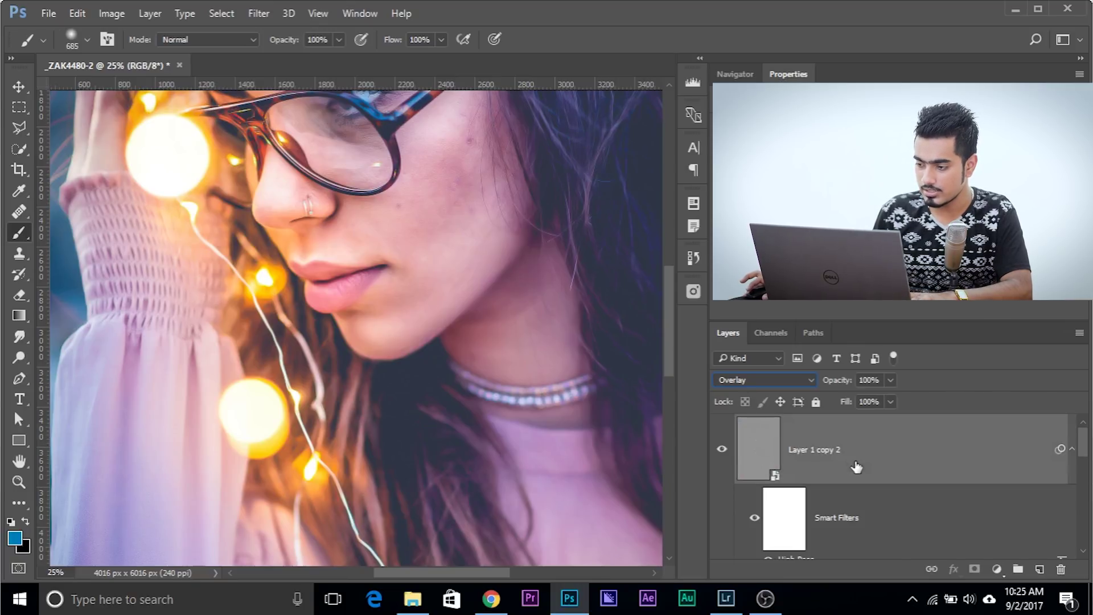
pyautogui.scroll(-1, 856, 467)
pyautogui.keyDown('ctrl'); pyautogui.click(852, 458); pyautogui.keyUp('ctrl')
pyautogui.scroll(-2, 858, 479)
pyautogui.scroll(2, 831, 447)
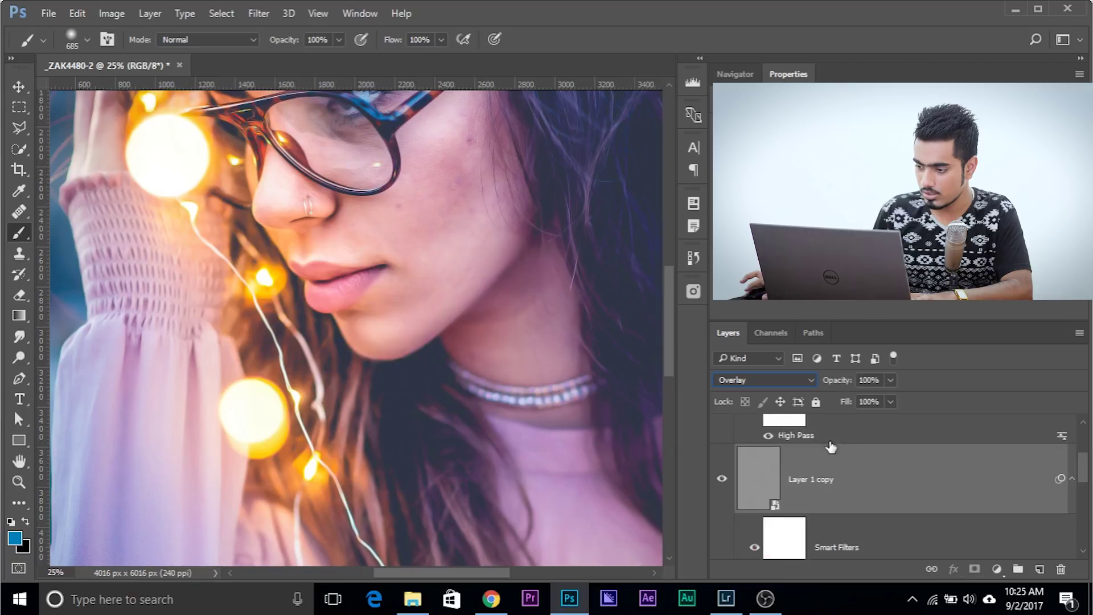
pyautogui.scroll(2, 835, 461)
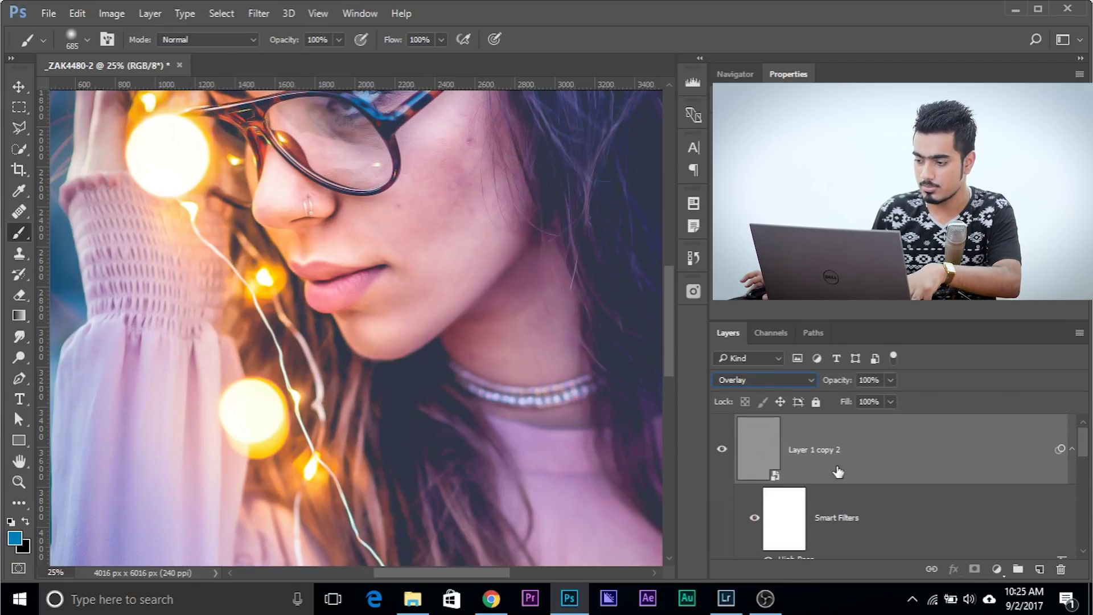
pyautogui.hotkey('ctrl', 'g')
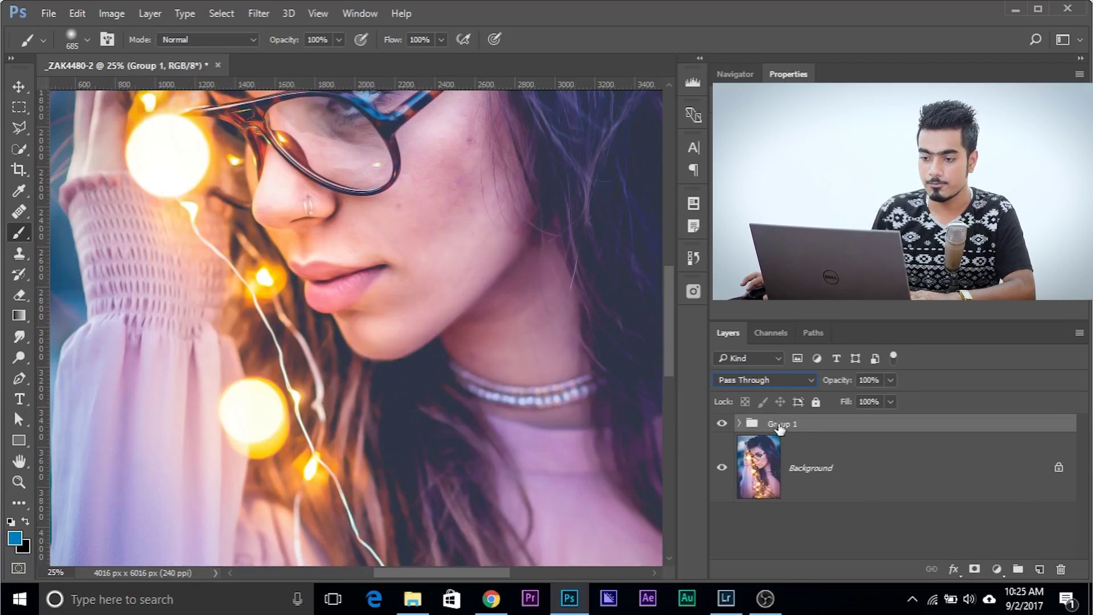
# - Add a Color Lookup adjustment layer above Group 1
pyautogui.scroll(5, 274, 228)
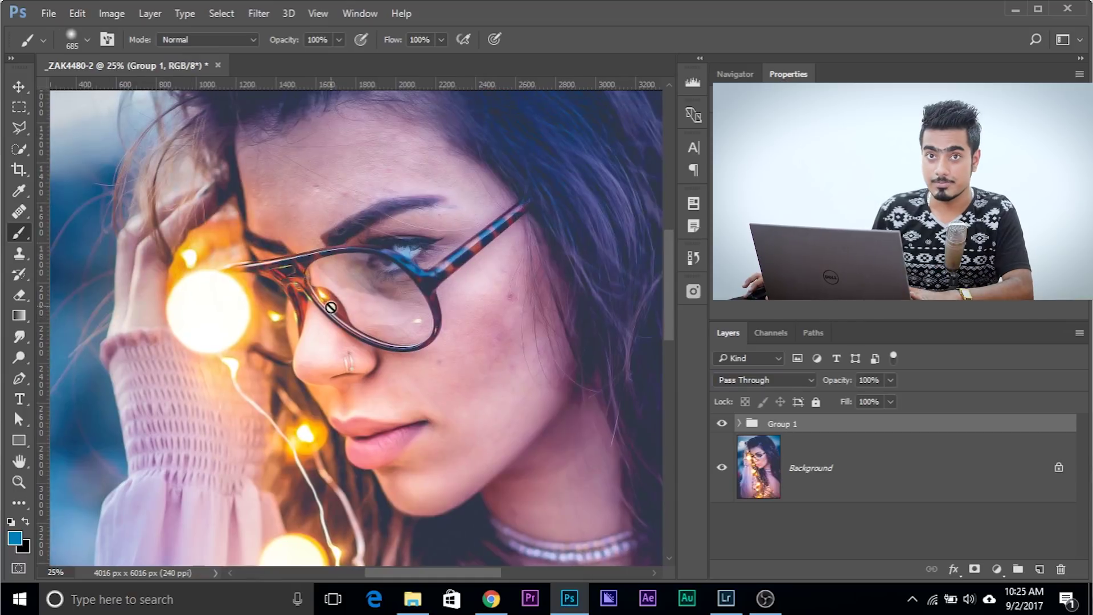
pyautogui.scroll(1, 404, 302)
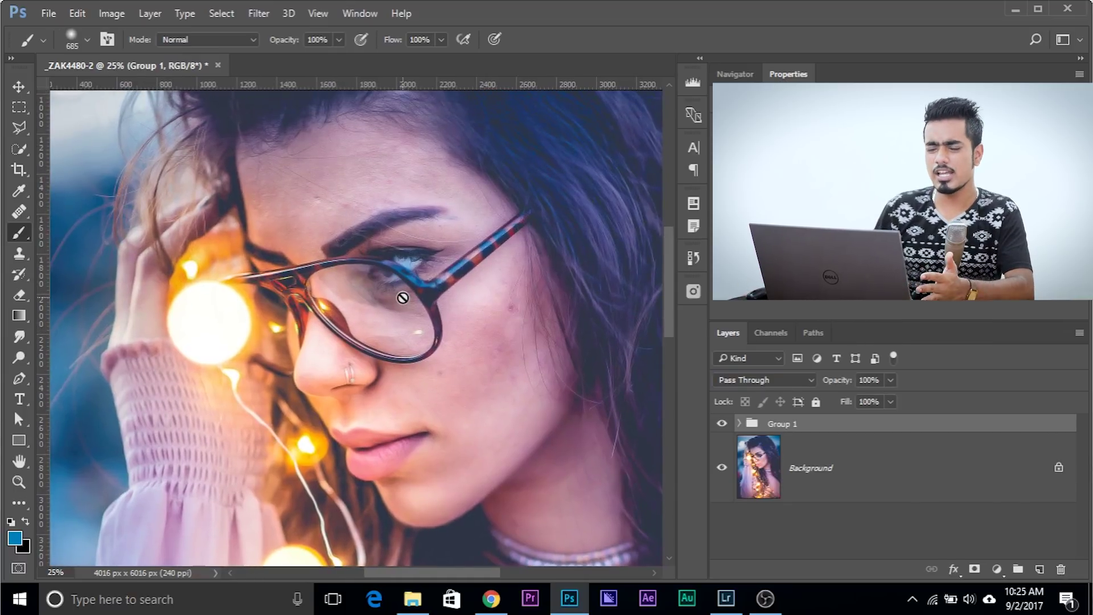
pyautogui.hotkey('ctrl', '-')
pyautogui.hotkey('ctrl', '-')
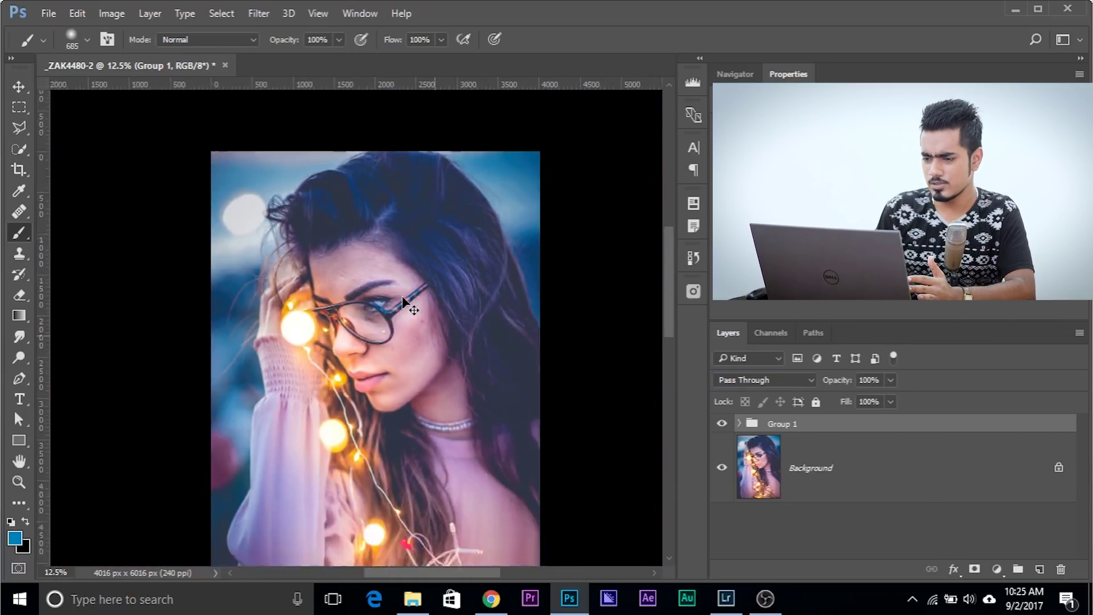
pyautogui.hotkey('ctrl', '-')
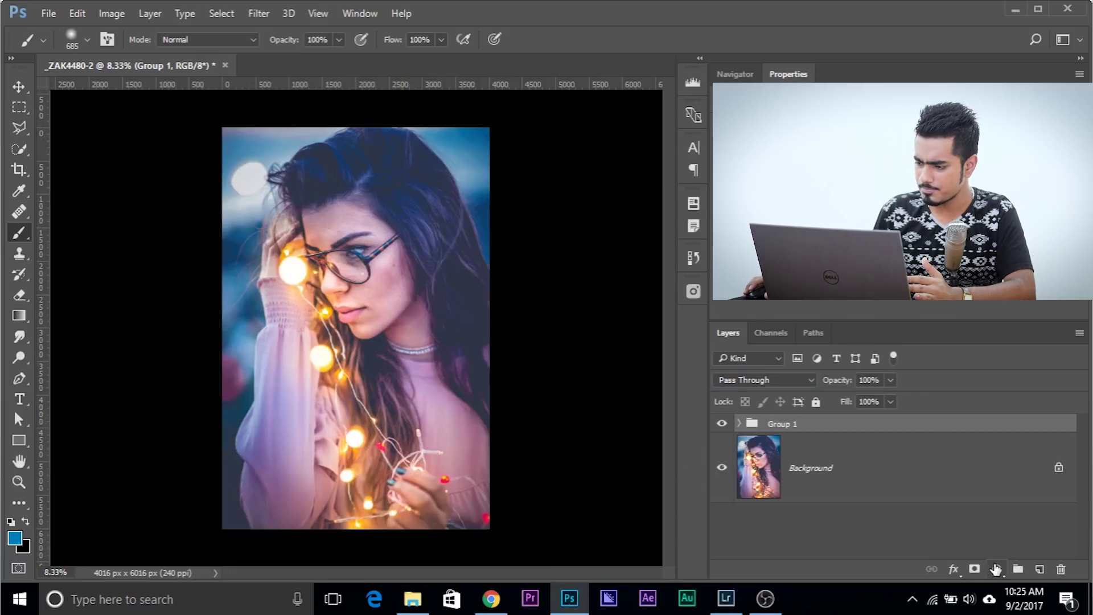
pyautogui.click(995, 568)
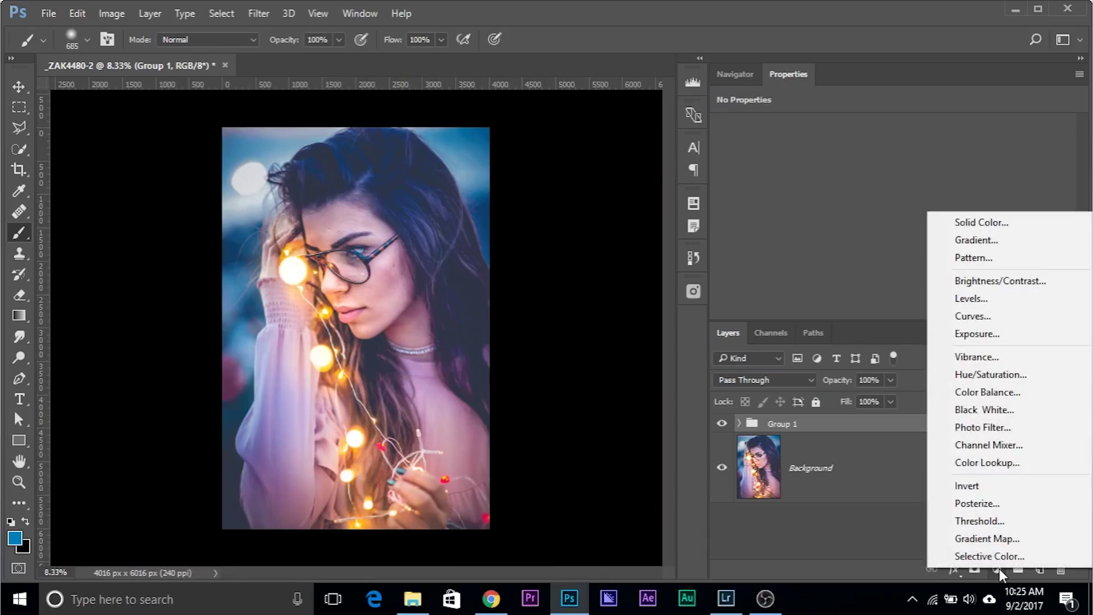
pyautogui.click(991, 464)
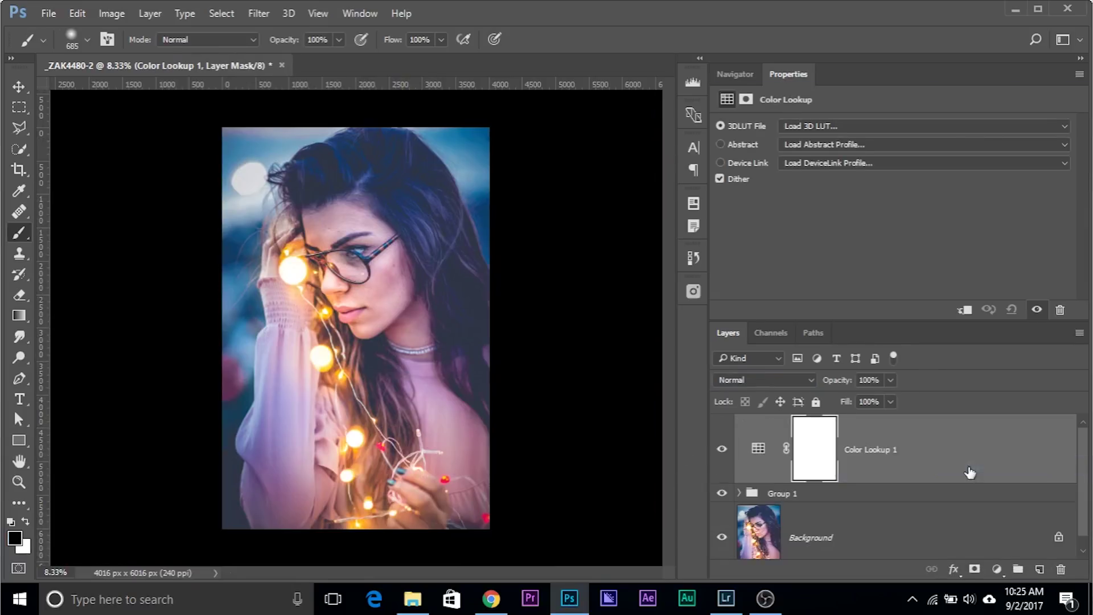
# - Try the TealOrangePlusContrast, LateSunset and Kodak 5218 Kodak 2395 3DLUT files on the Color Lookup layer
pyautogui.click(830, 125)
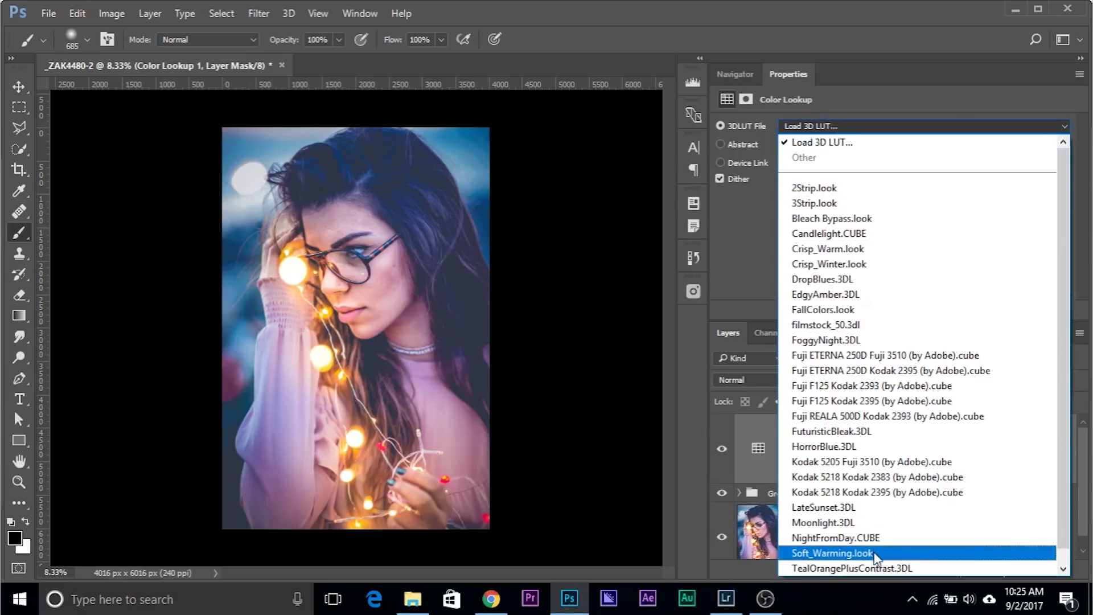
pyautogui.click(861, 567)
pyautogui.scroll(3, 817, 125)
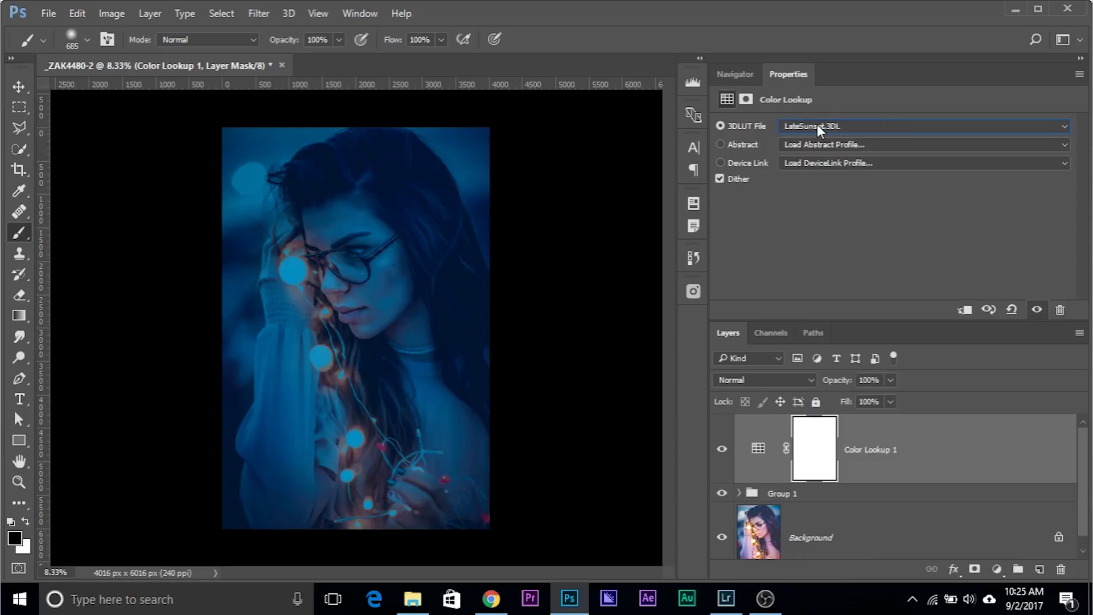
pyautogui.scroll(1, 818, 124)
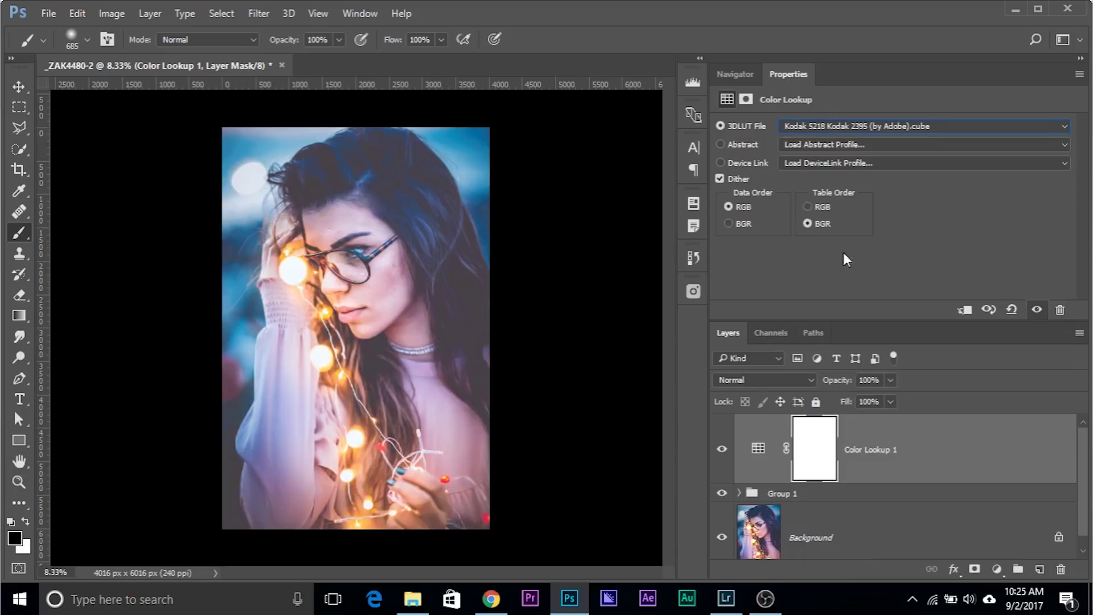
# - Compare the image with and without the Color Lookup, and try the Kodak 5205 Fuji 3510 and Fuji F125 Kodak 2395 LUTs
pyautogui.click(721, 451)
pyautogui.click(834, 131)
pyautogui.click(835, 128)
pyautogui.scroll(1, 835, 127)
pyautogui.click(835, 128)
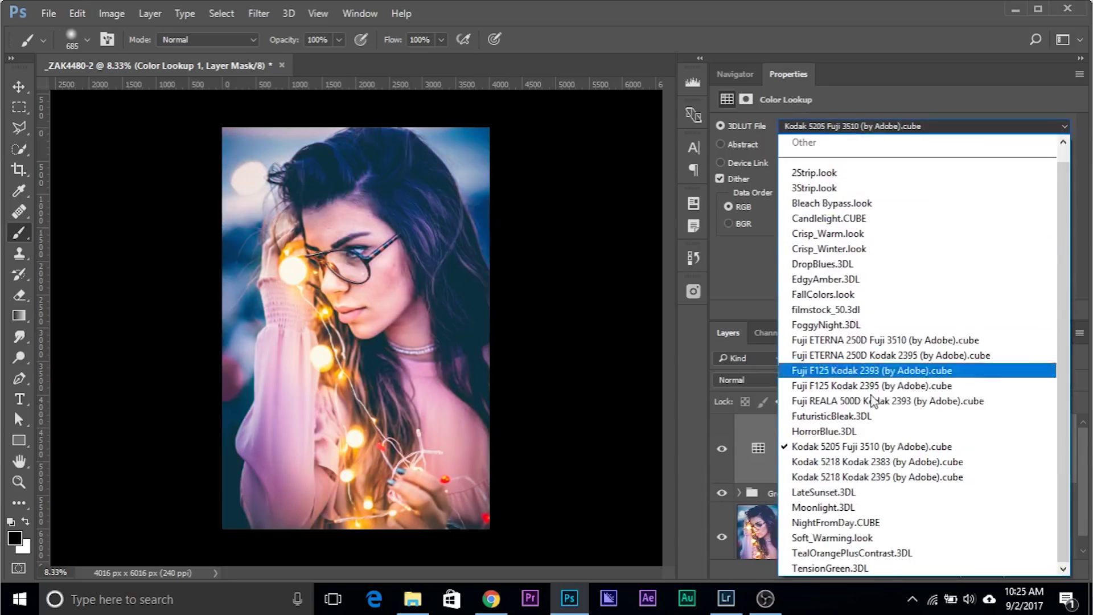
pyautogui.click(815, 386)
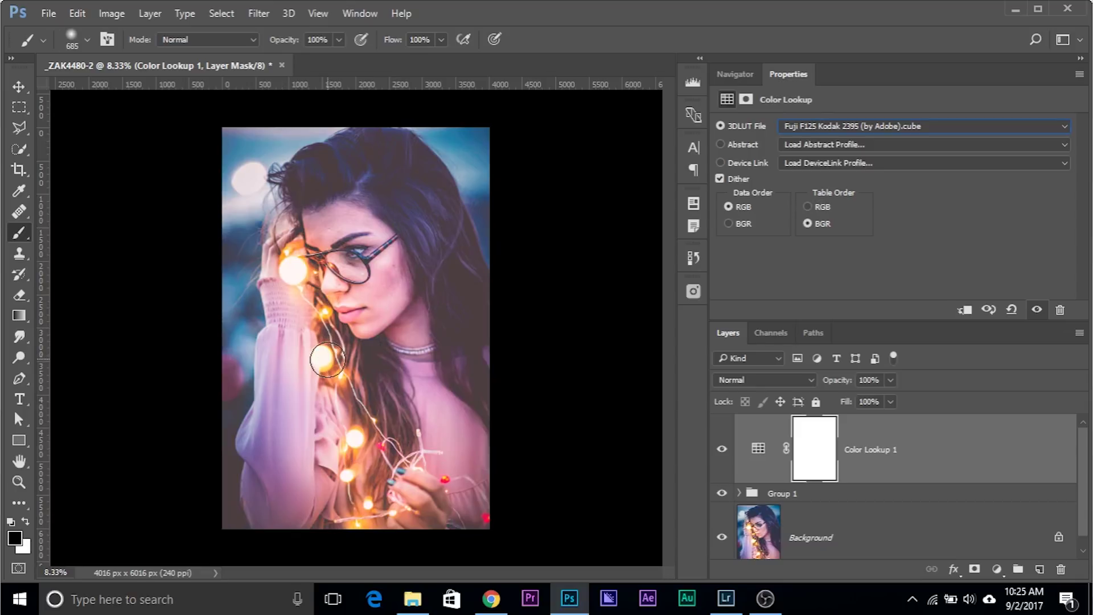
# - Set the Color Lookup's 3DLUT file to NightFromDay.CUBE
pyautogui.click(810, 128)
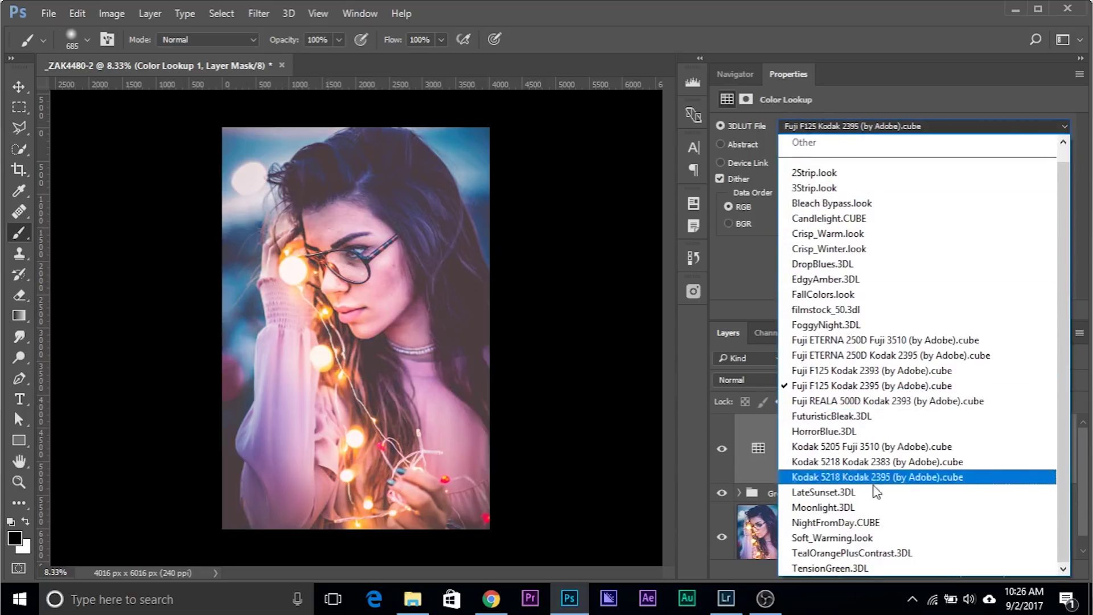
pyautogui.click(868, 523)
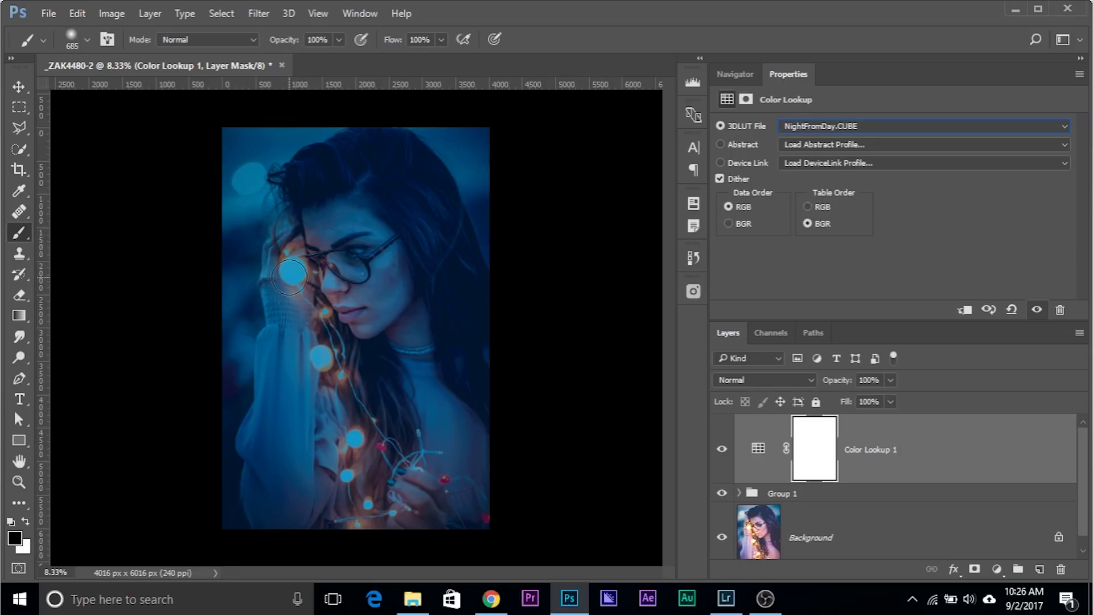
# - Paint black on the Color Lookup mask with a large soft brush over the three uppermost bulbs on the string beside the face
pyautogui.click(810, 449)
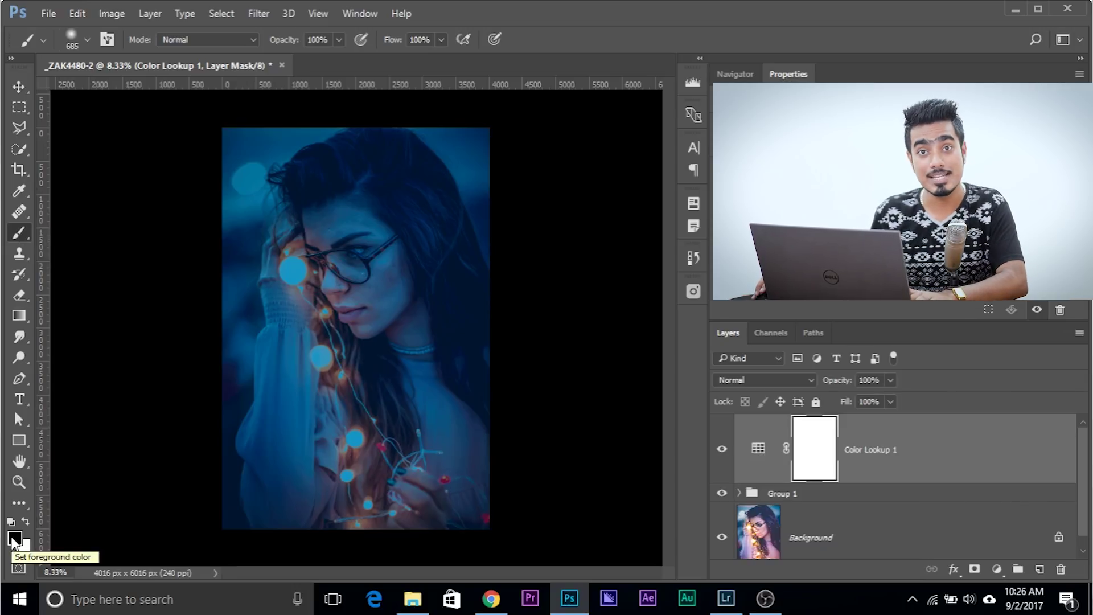
pyautogui.press('x')
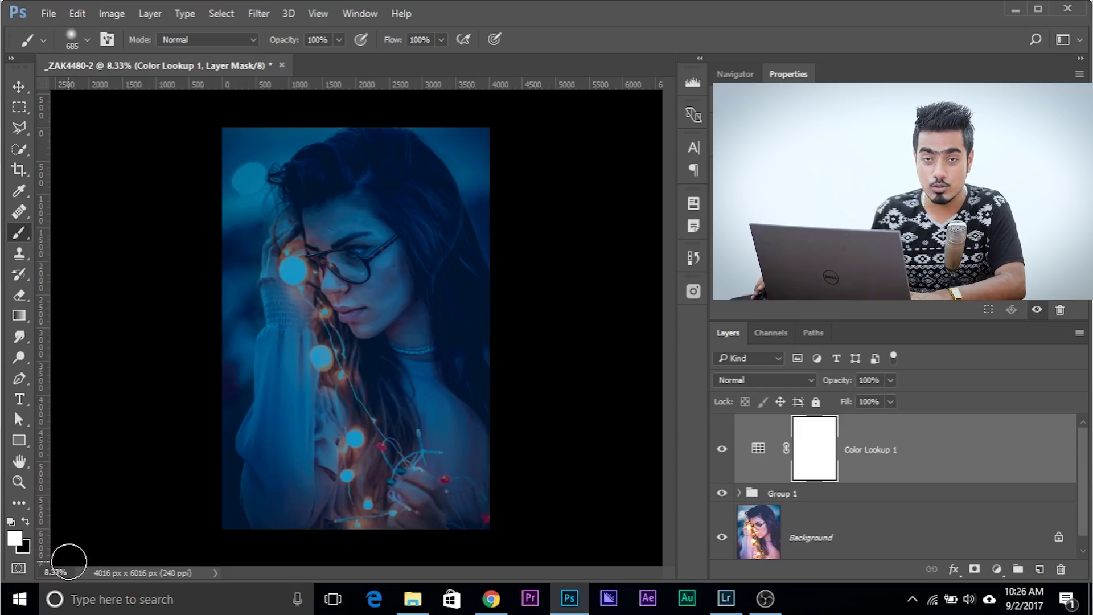
pyautogui.click(10, 522)
pyautogui.moveTo(306, 267)
pyautogui.mouseDown()
pyautogui.moveTo(346, 268)
pyautogui.moveTo(376, 253)
pyautogui.mouseUp()
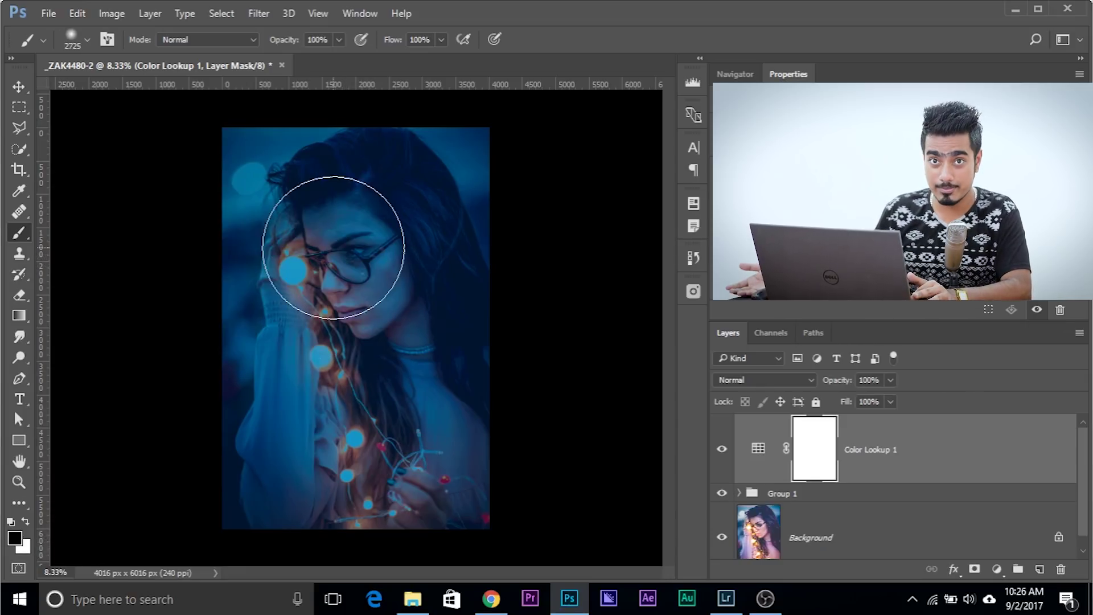
pyautogui.moveTo(333, 248); pyautogui.dragTo(322, 250)
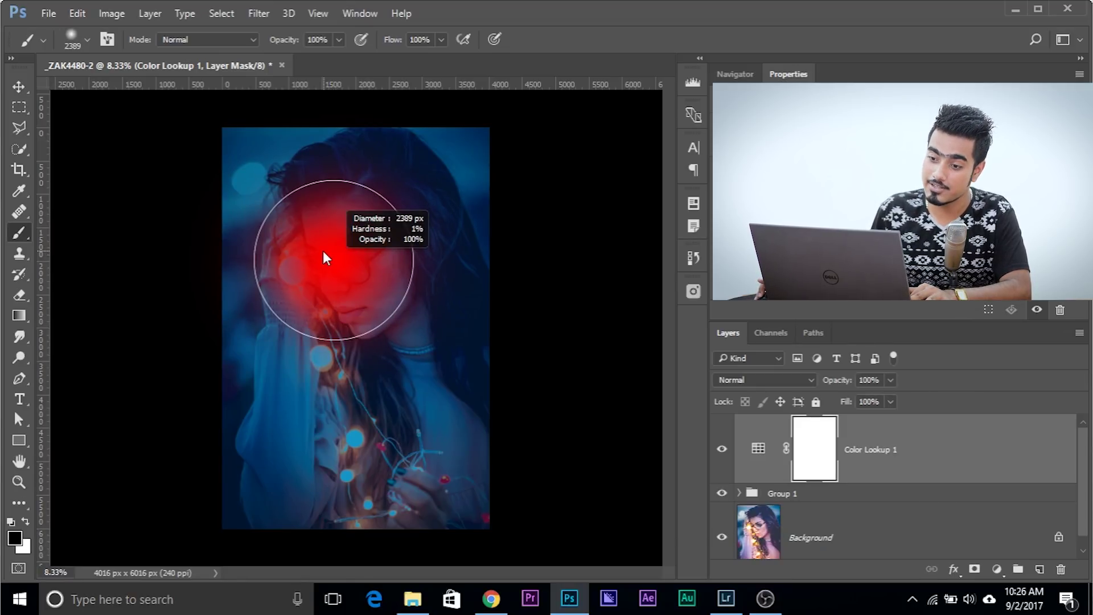
pyautogui.moveTo(323, 251)
pyautogui.mouseDown()
pyautogui.moveTo(292, 265)
pyautogui.moveTo(312, 259)
pyautogui.mouseUp()
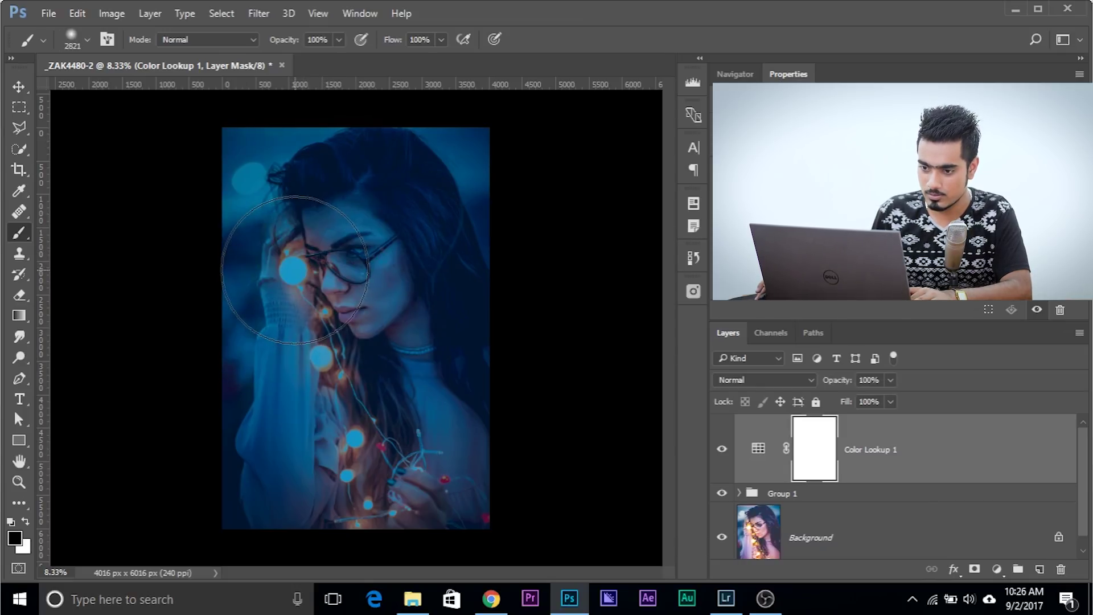
pyautogui.click(296, 269)
pyautogui.moveTo(340, 366); pyautogui.dragTo(317, 364)
pyautogui.click(323, 363)
pyautogui.moveTo(320, 303); pyautogui.dragTo(308, 311)
pyautogui.click(326, 311)
# - With a smaller brush, paint black on the mask over the lower bulbs of the string, down to the image's bottom edge
pyautogui.moveTo(378, 415); pyautogui.dragTo(353, 391)
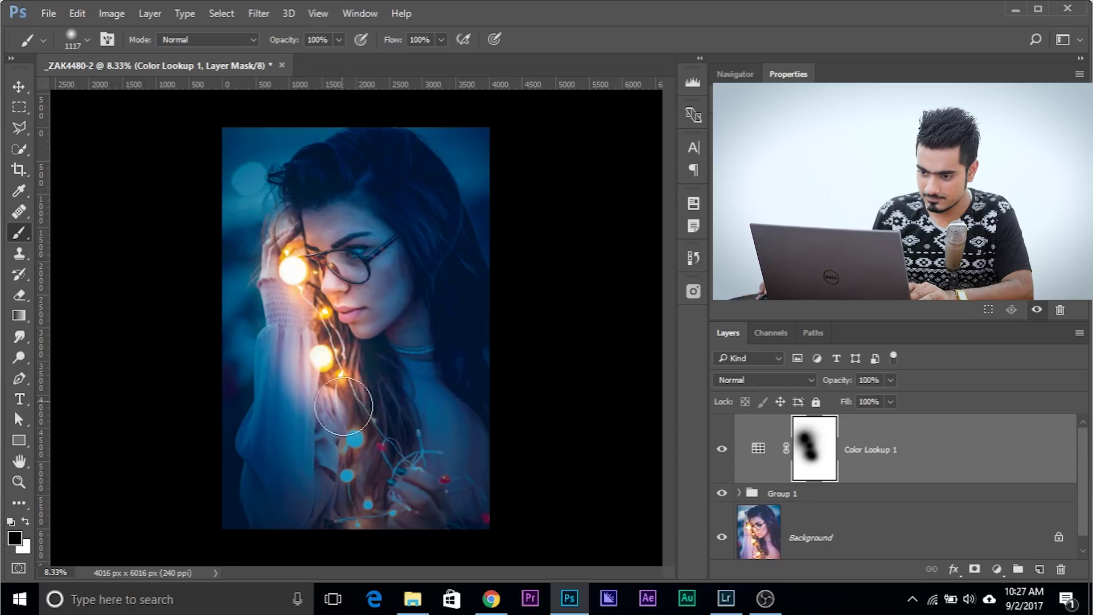
pyautogui.click(354, 440)
pyautogui.moveTo(354, 441)
pyautogui.mouseDown()
pyautogui.moveTo(364, 442)
pyautogui.moveTo(350, 477)
pyautogui.mouseUp()
pyautogui.click(347, 474)
pyautogui.click(367, 501)
# - Enlarge the brush to 5000 px and mask the Color Lookup out over the lower hand and shoulder
pyautogui.moveTo(354, 400)
pyautogui.mouseDown()
pyautogui.moveTo(458, 390)
pyautogui.moveTo(470, 280)
pyautogui.mouseUp()
pyautogui.moveTo(431, 470); pyautogui.dragTo(503, 470)
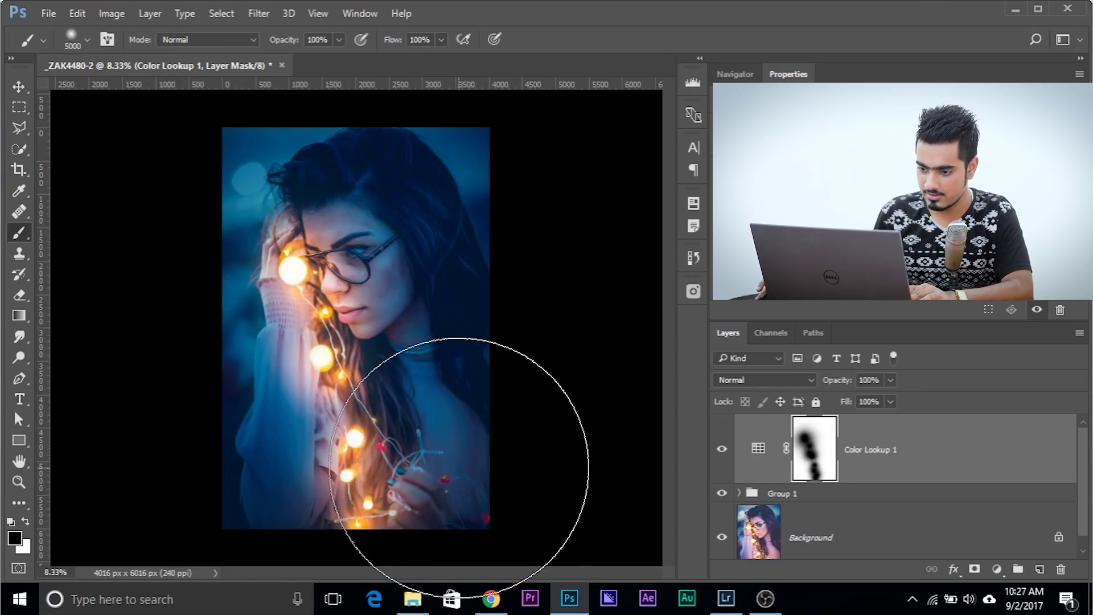
pyautogui.click(440, 479)
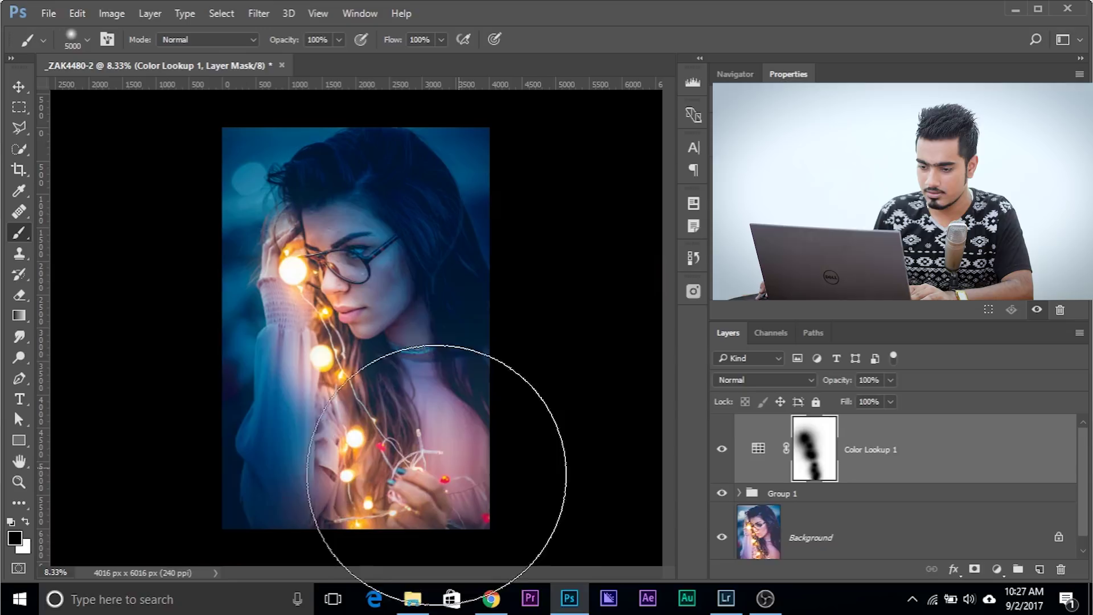
# - Set the brush flow to 20% and lightly paint black on the mask over the side of the face and the hair
pyautogui.moveTo(420, 377)
pyautogui.mouseDown()
pyautogui.moveTo(370, 371)
pyautogui.moveTo(341, 313)
pyautogui.mouseUp()
pyautogui.moveTo(373, 258); pyautogui.dragTo(361, 259)
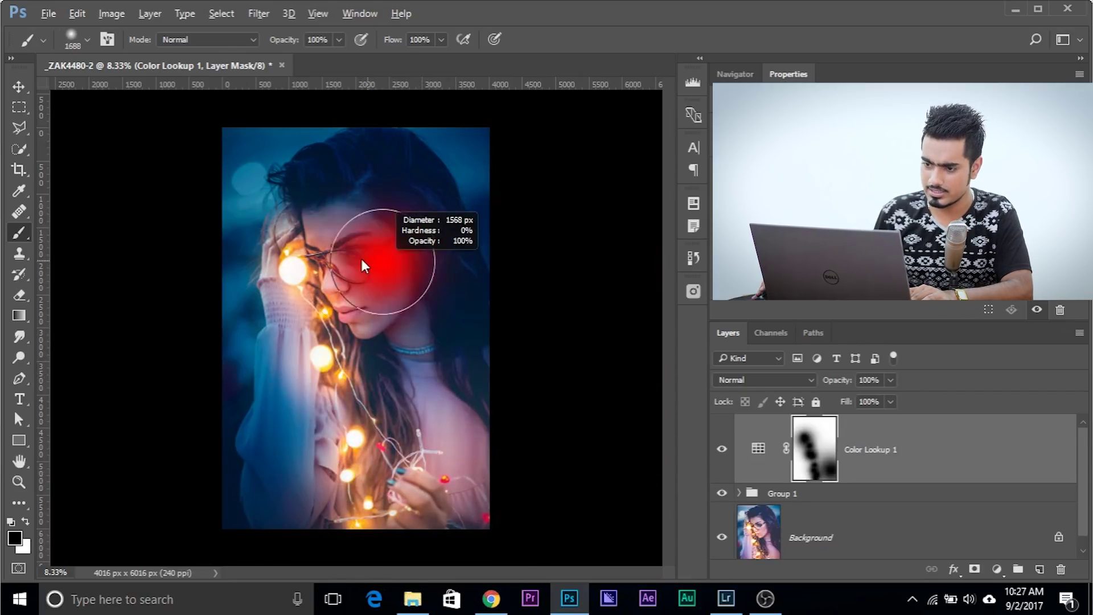
pyautogui.click(419, 39)
pyautogui.write('20')
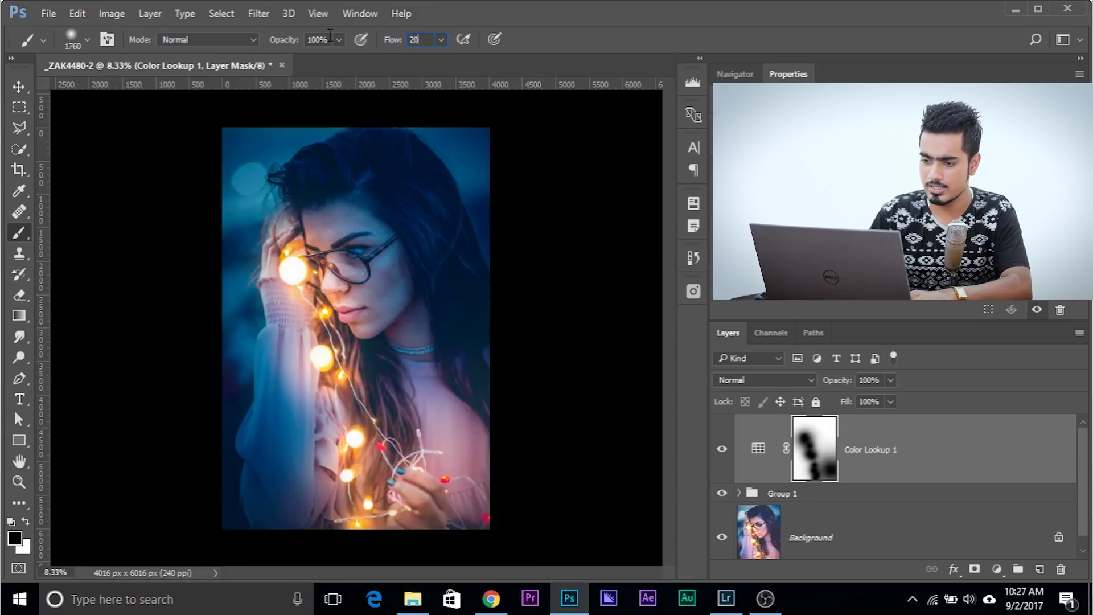
pyautogui.moveTo(411, 338); pyautogui.dragTo(393, 338)
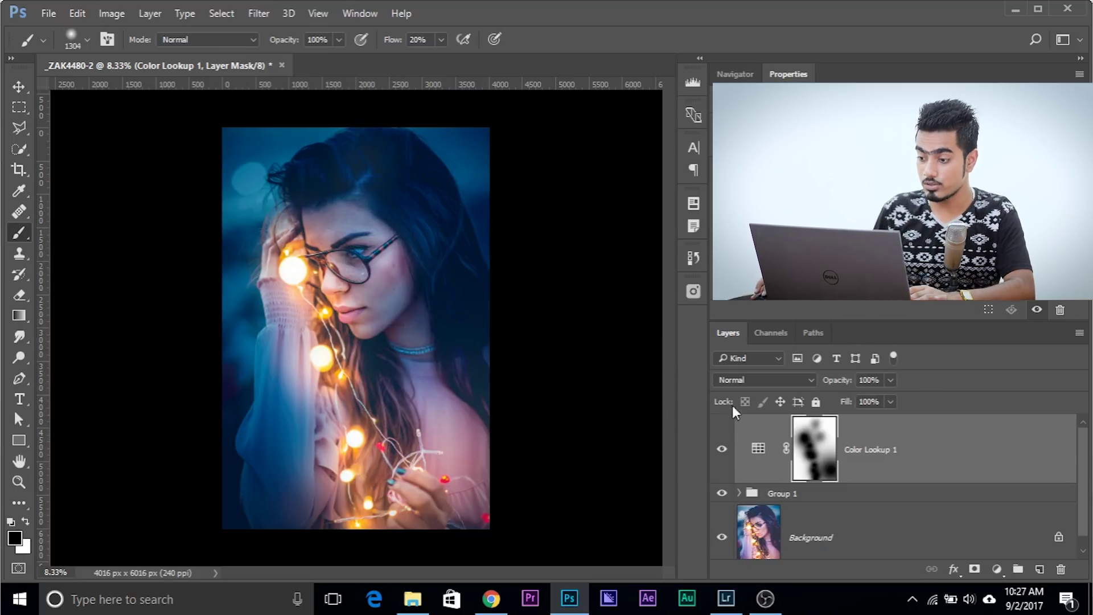
# - Change the Color Lookup's 3DLUT file to LateSunset.3DL with Soft Light blending, and compare the image with and without the layer
pyautogui.click(759, 450)
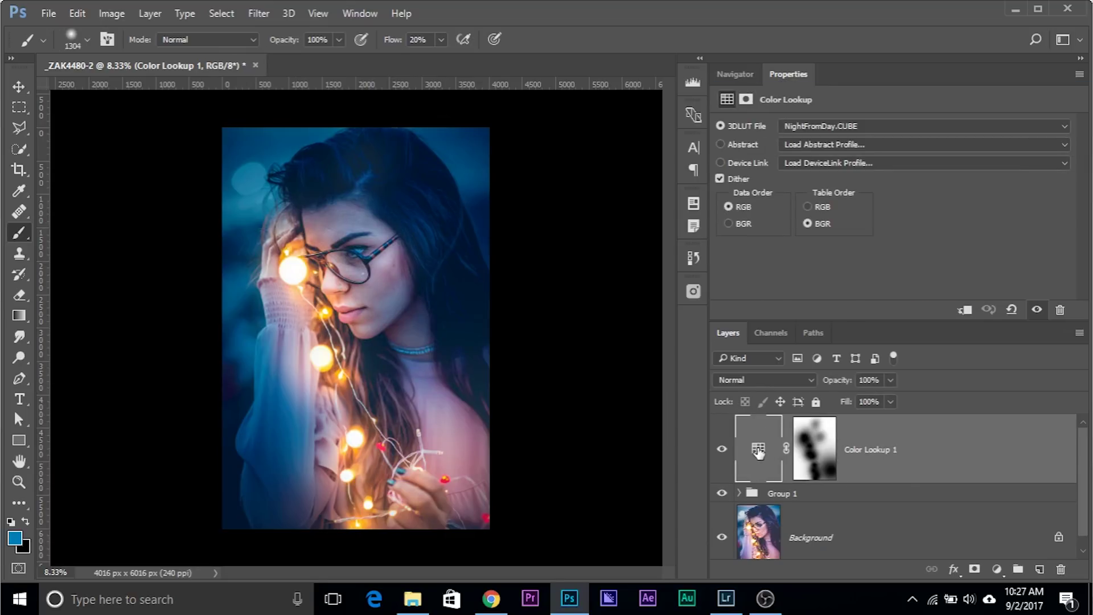
pyautogui.click(842, 124)
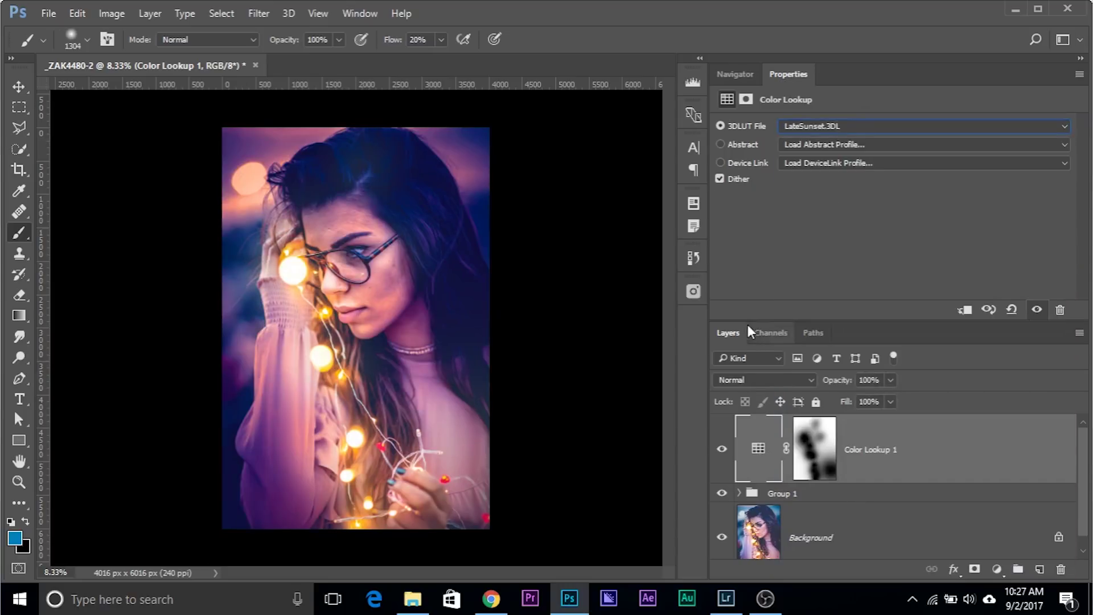
pyautogui.click(758, 385)
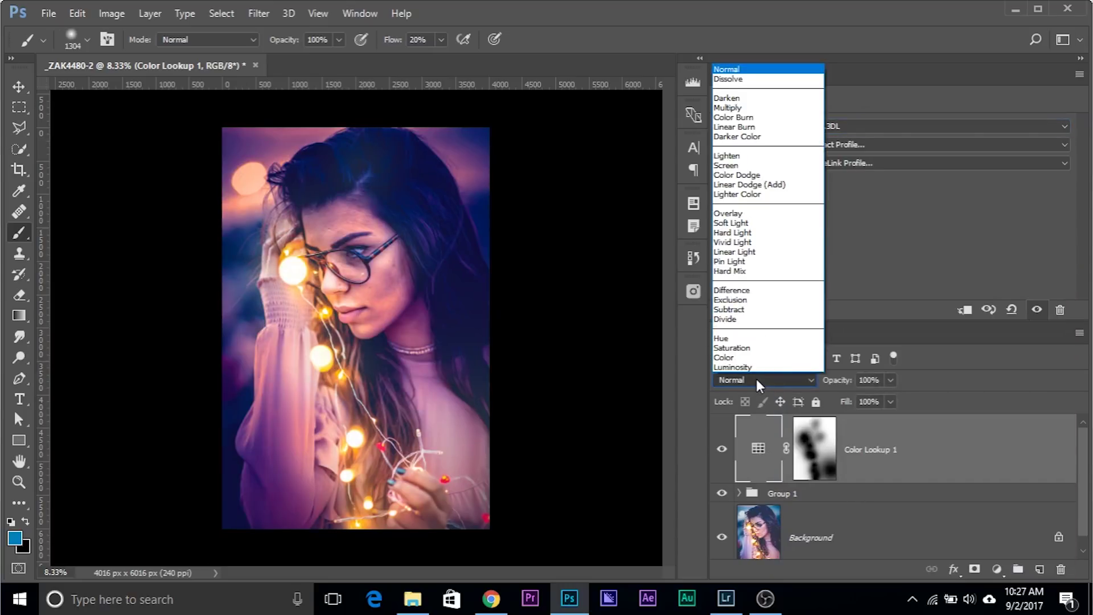
pyautogui.click(731, 223)
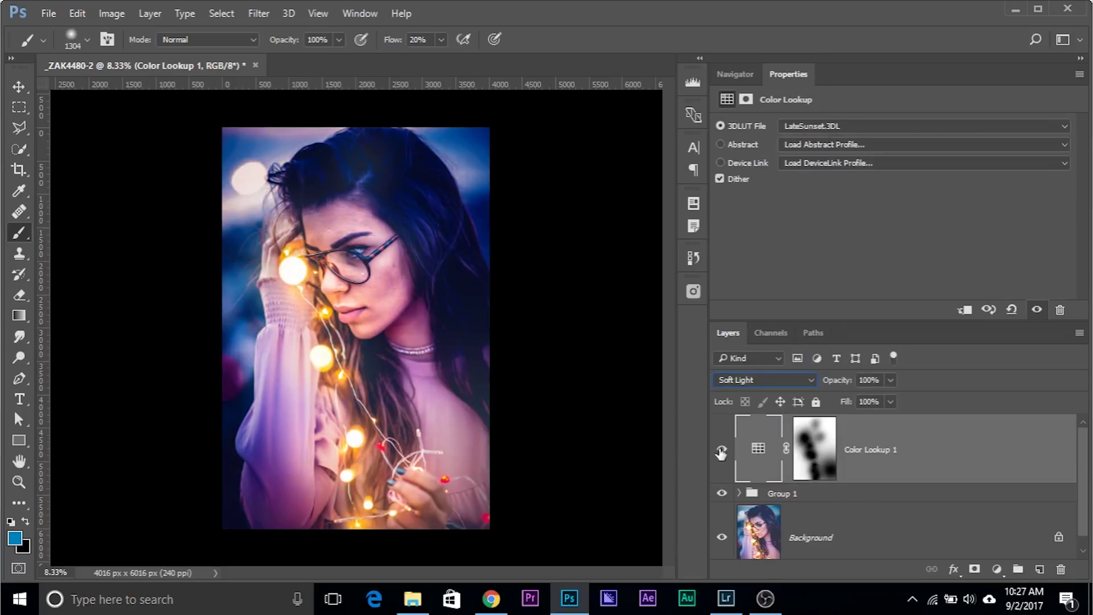
pyautogui.click(722, 449)
pyautogui.click(721, 449)
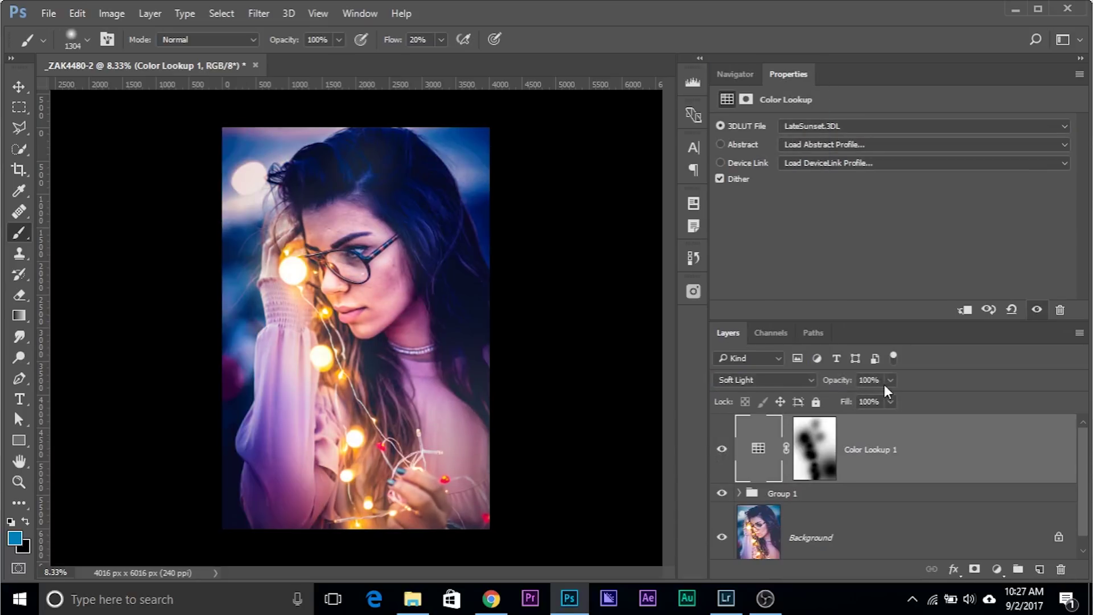